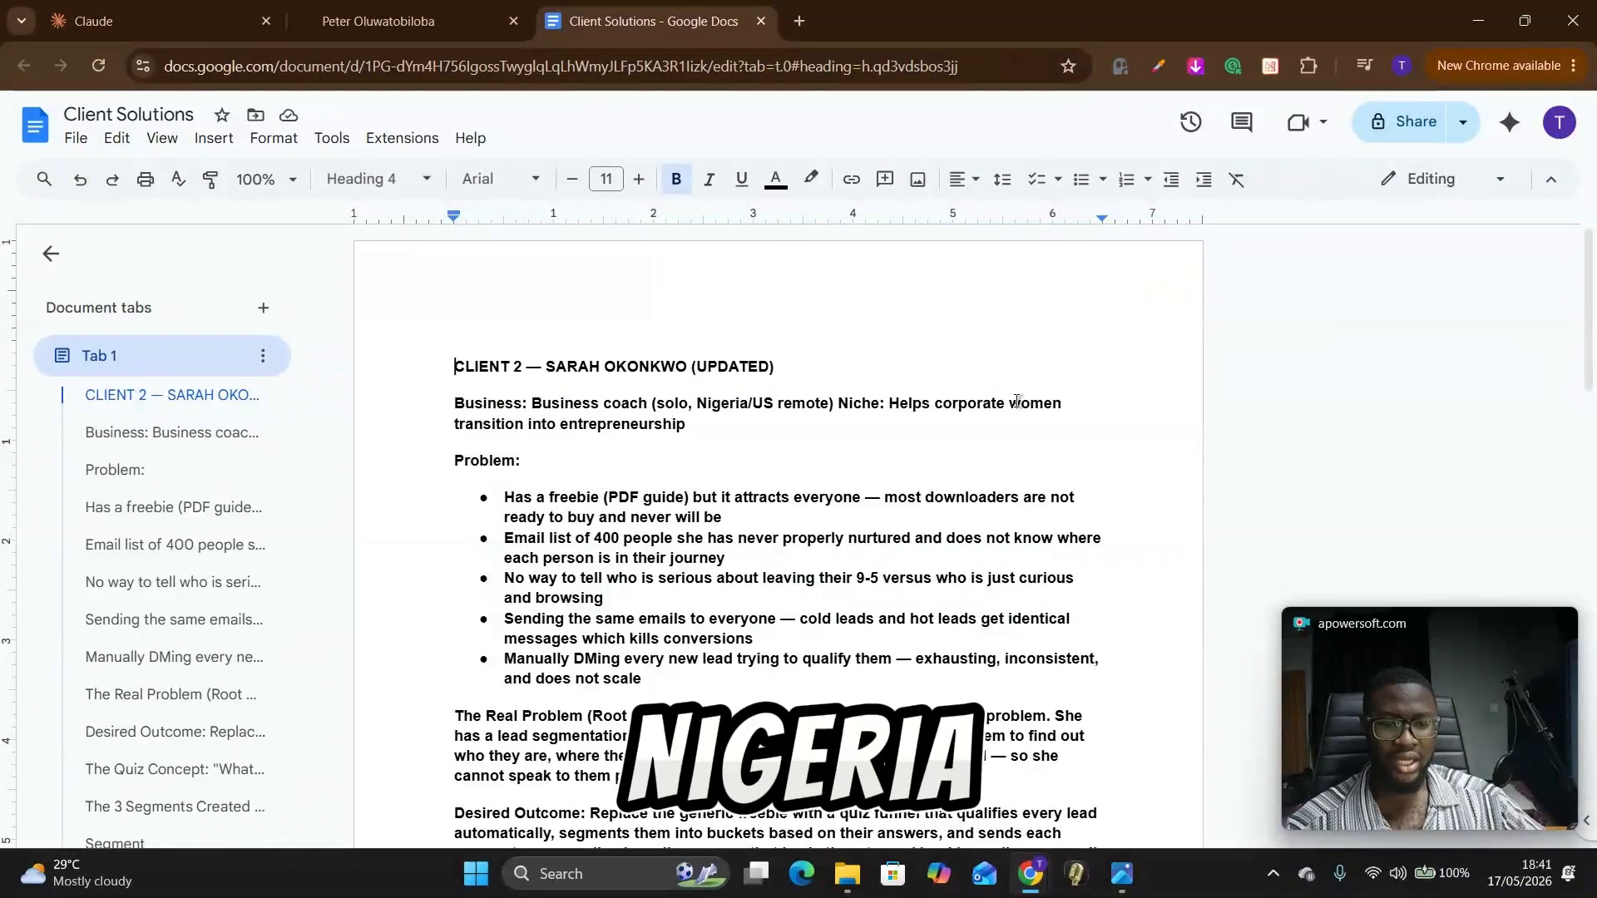
Step: Read the client's business, problem list, root cause, desired outcome and quiz concept in the Client Solutions document
left_click_drag(687, 424, 531, 424)
scroll(514, 446, "down", 1)
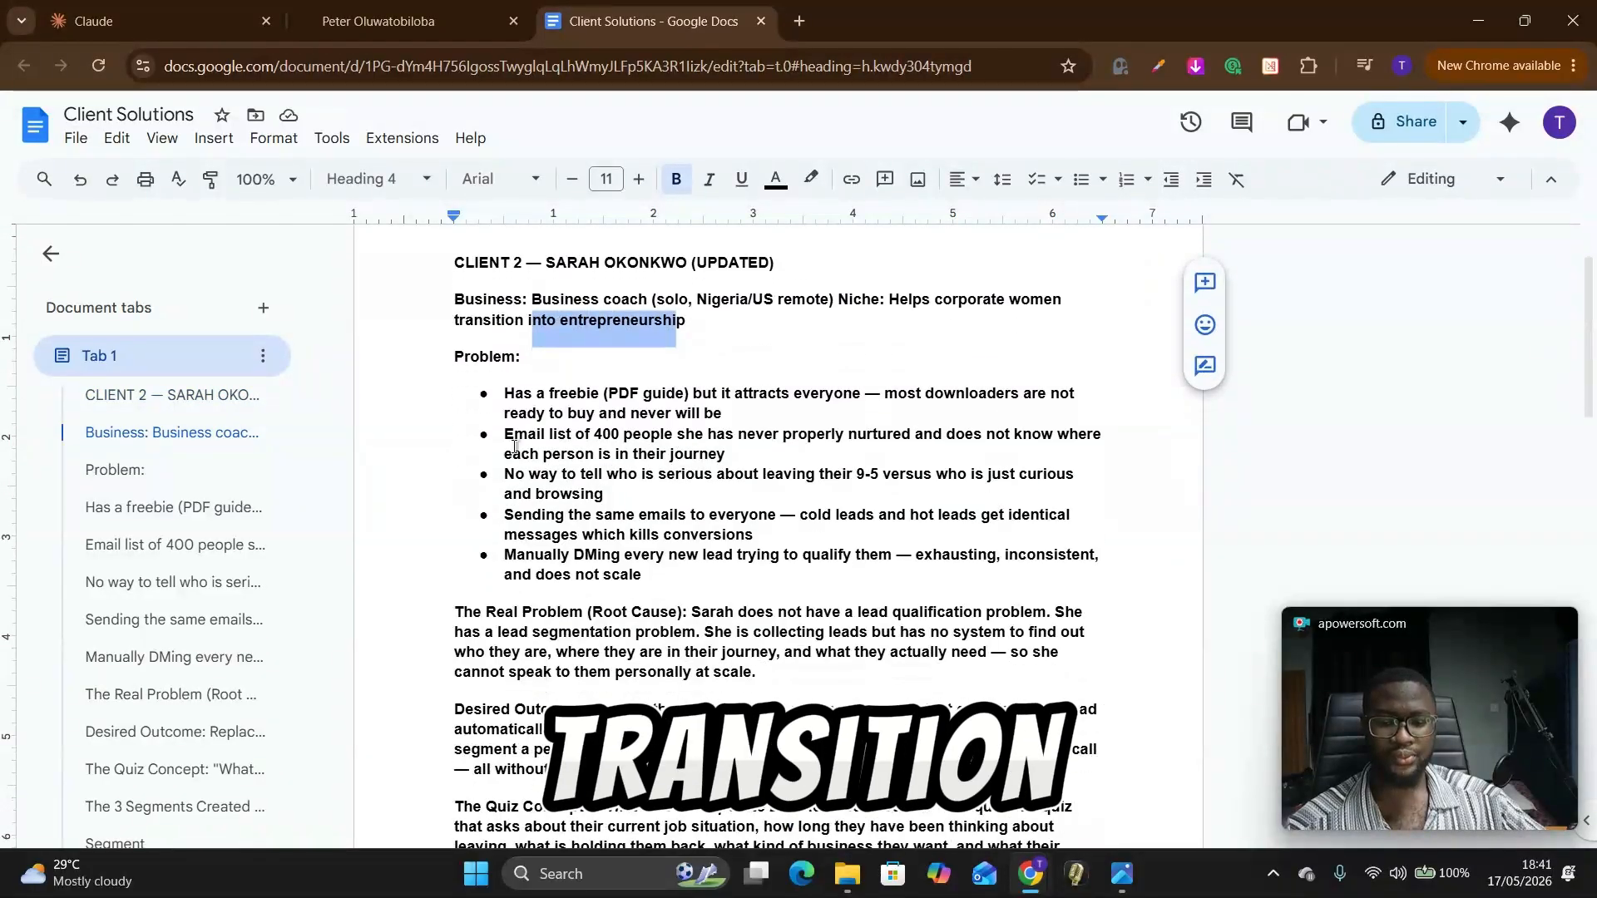
left_click(516, 367)
left_click_drag(504, 396, 760, 391)
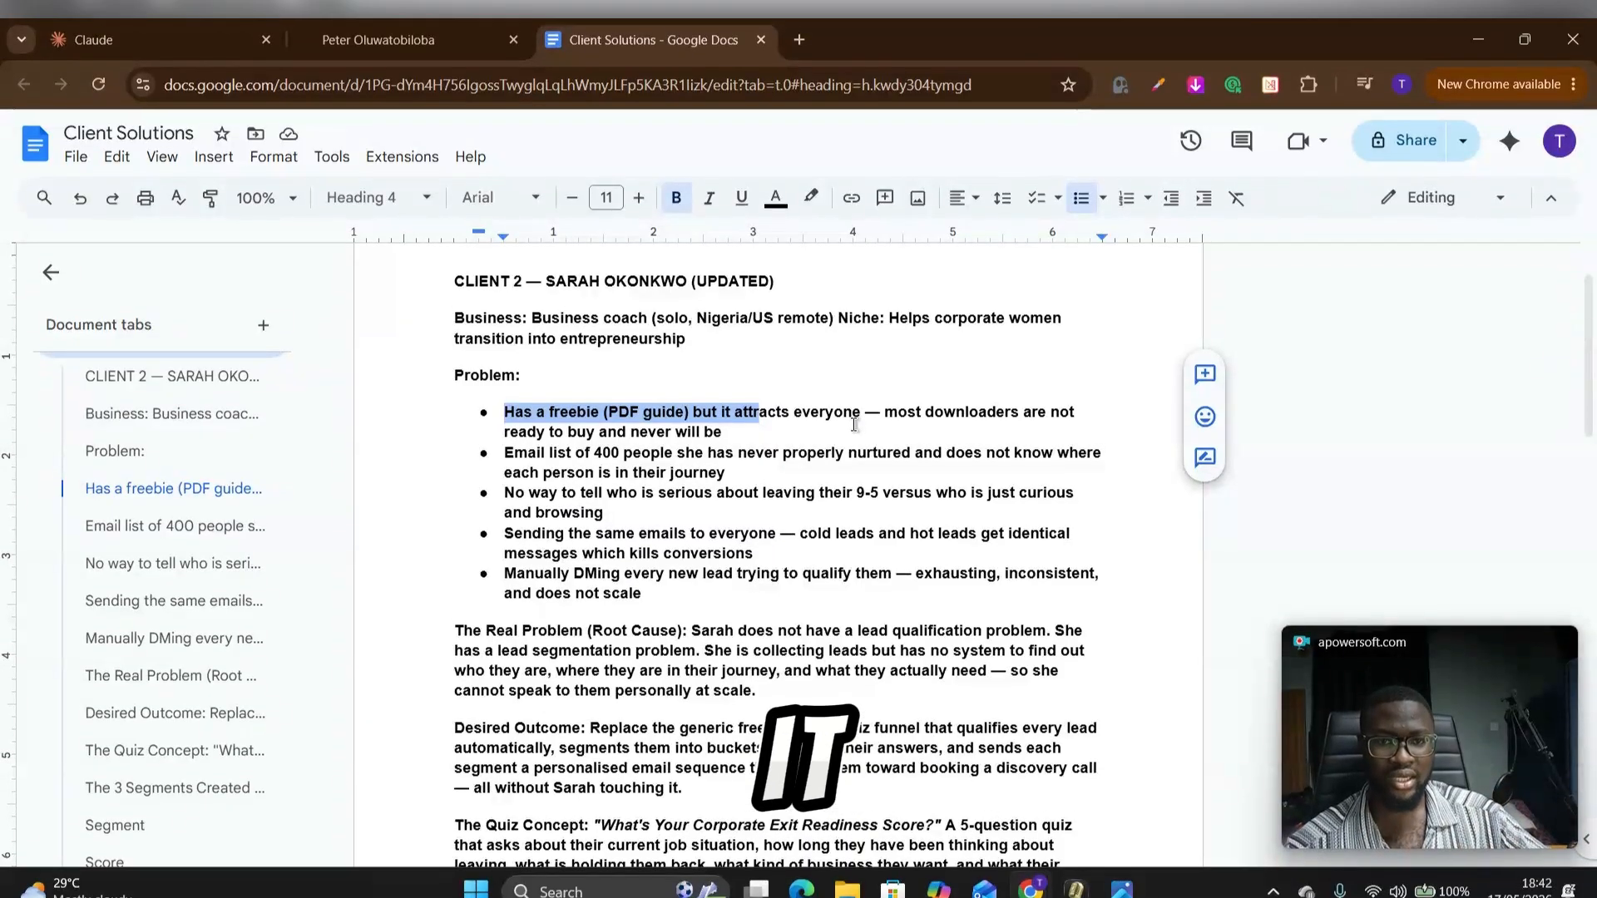
left_click(899, 393)
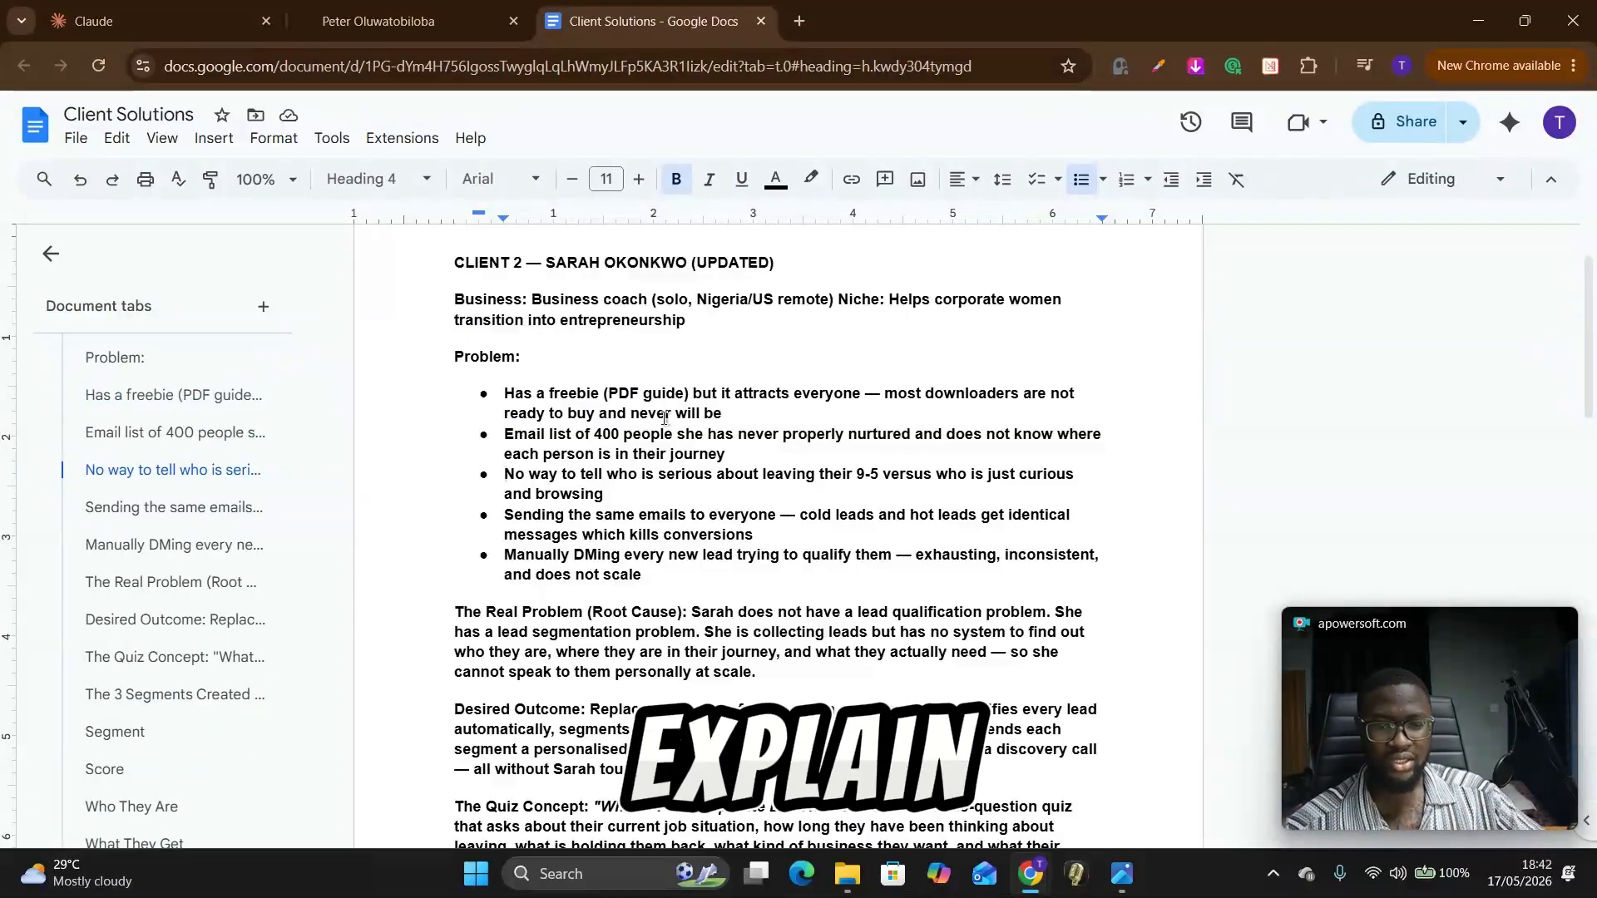
left_click_drag(694, 454, 878, 440)
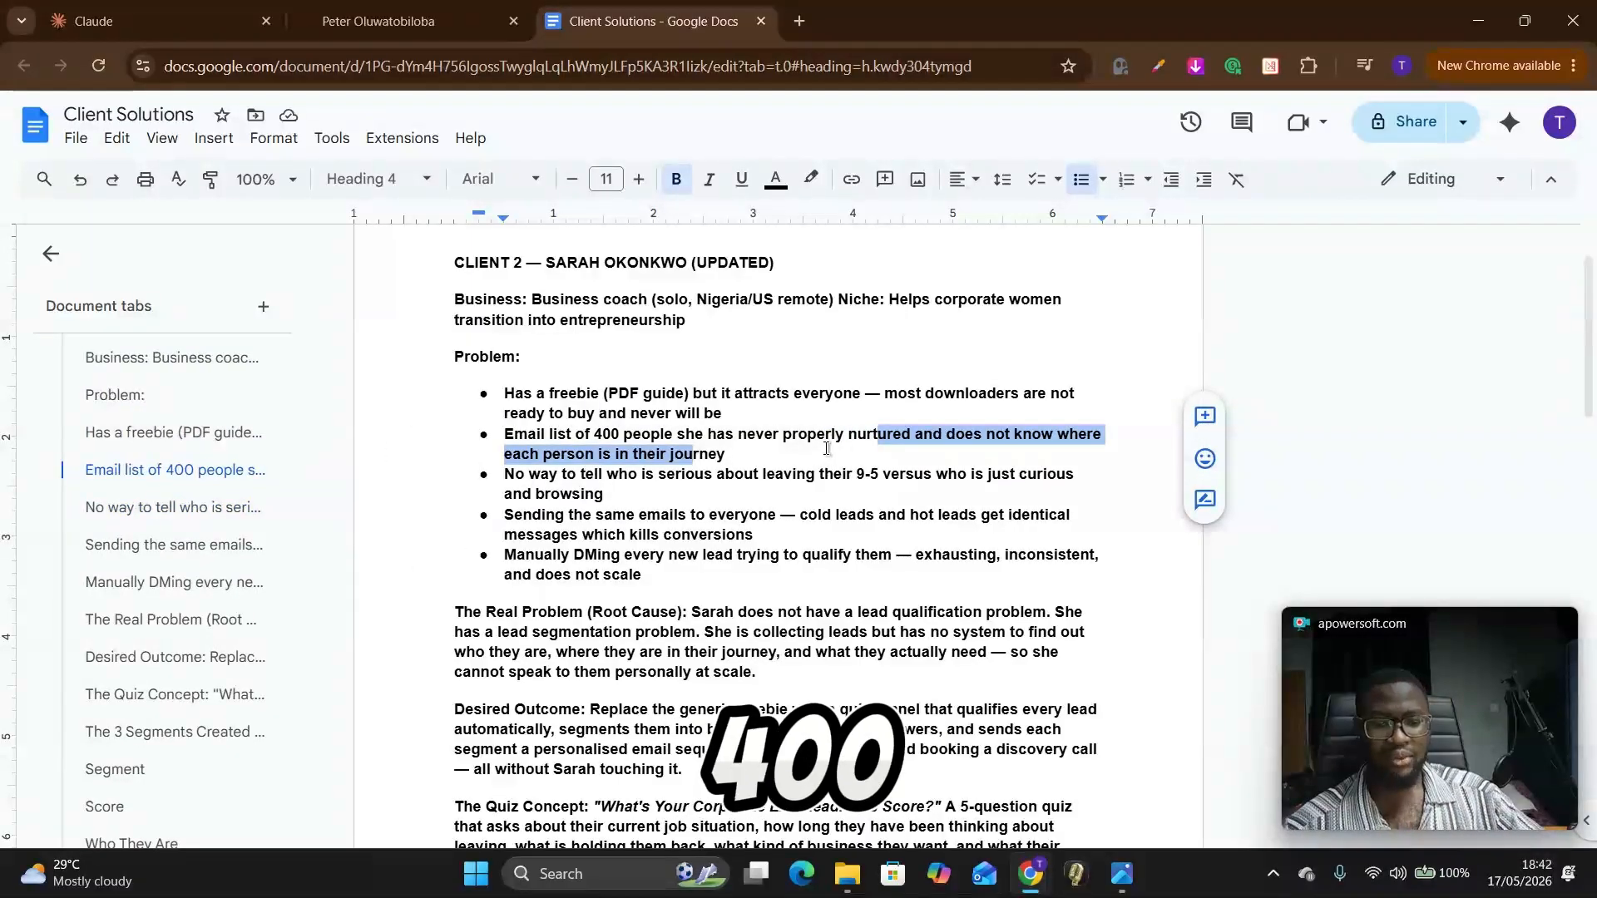
left_click(908, 427)
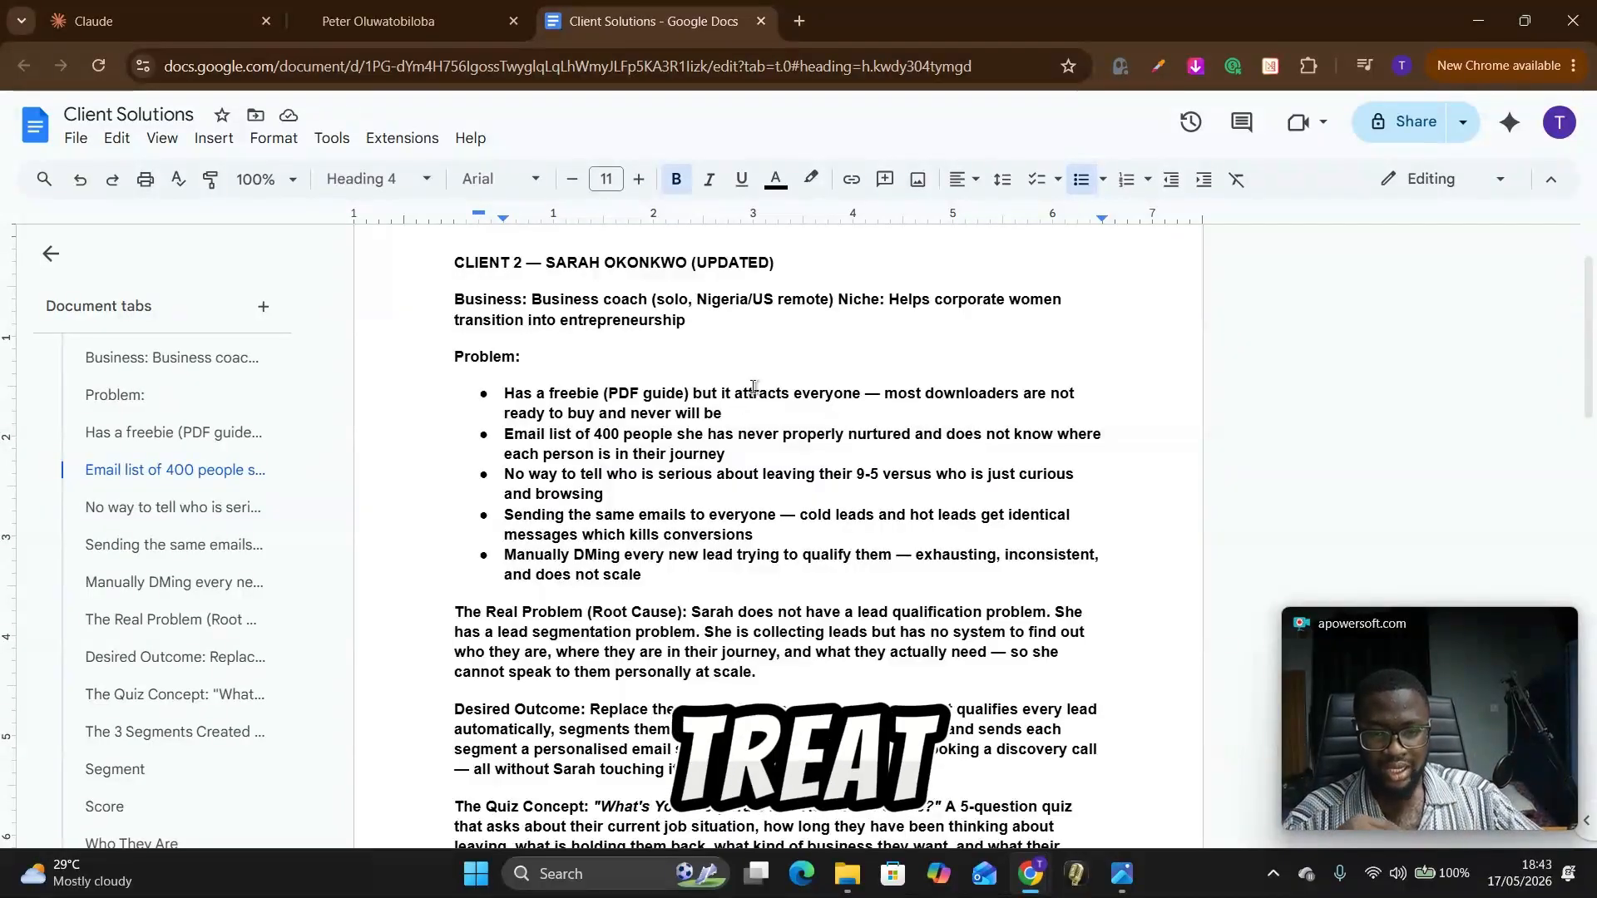
left_click_drag(790, 494, 866, 475)
left_click(791, 495)
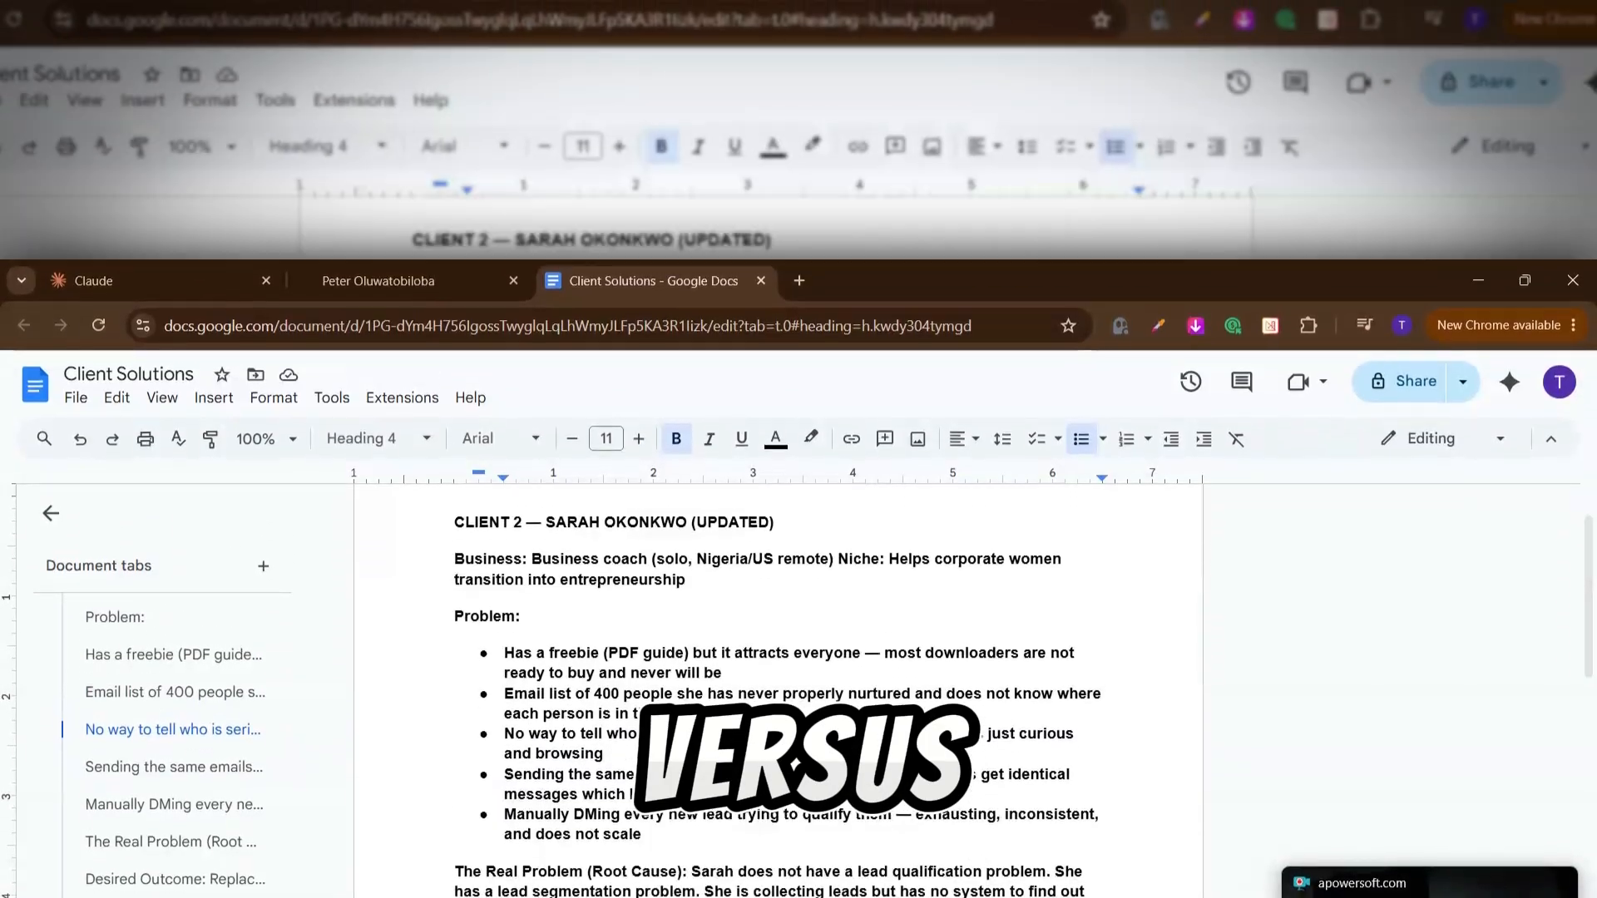
left_click(571, 835)
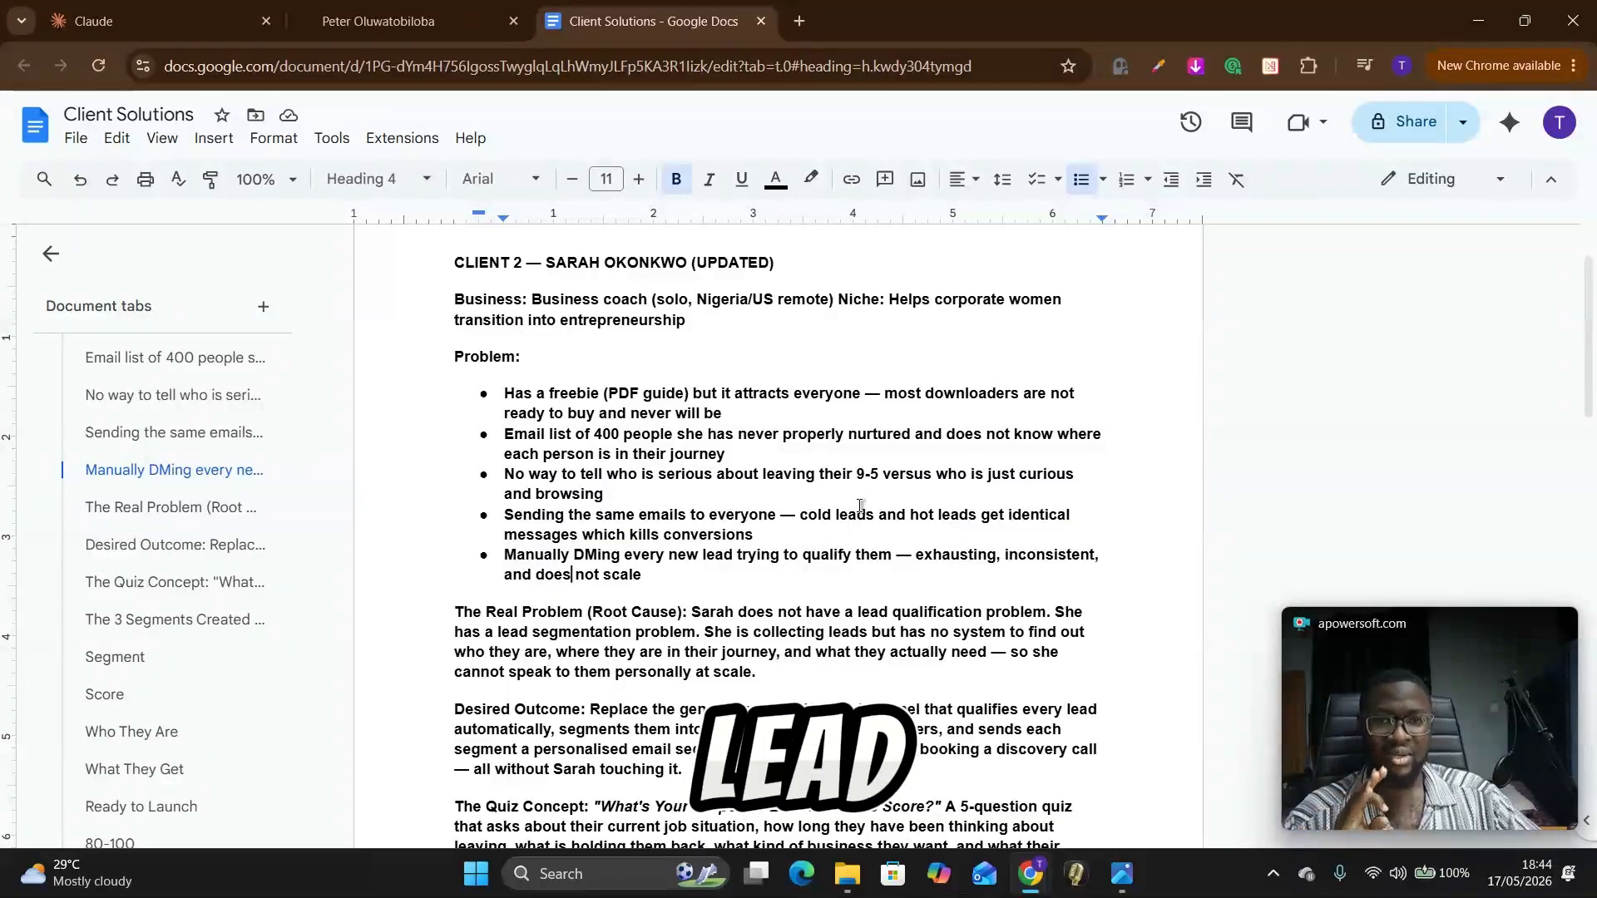
scroll(870, 486, "down", 2)
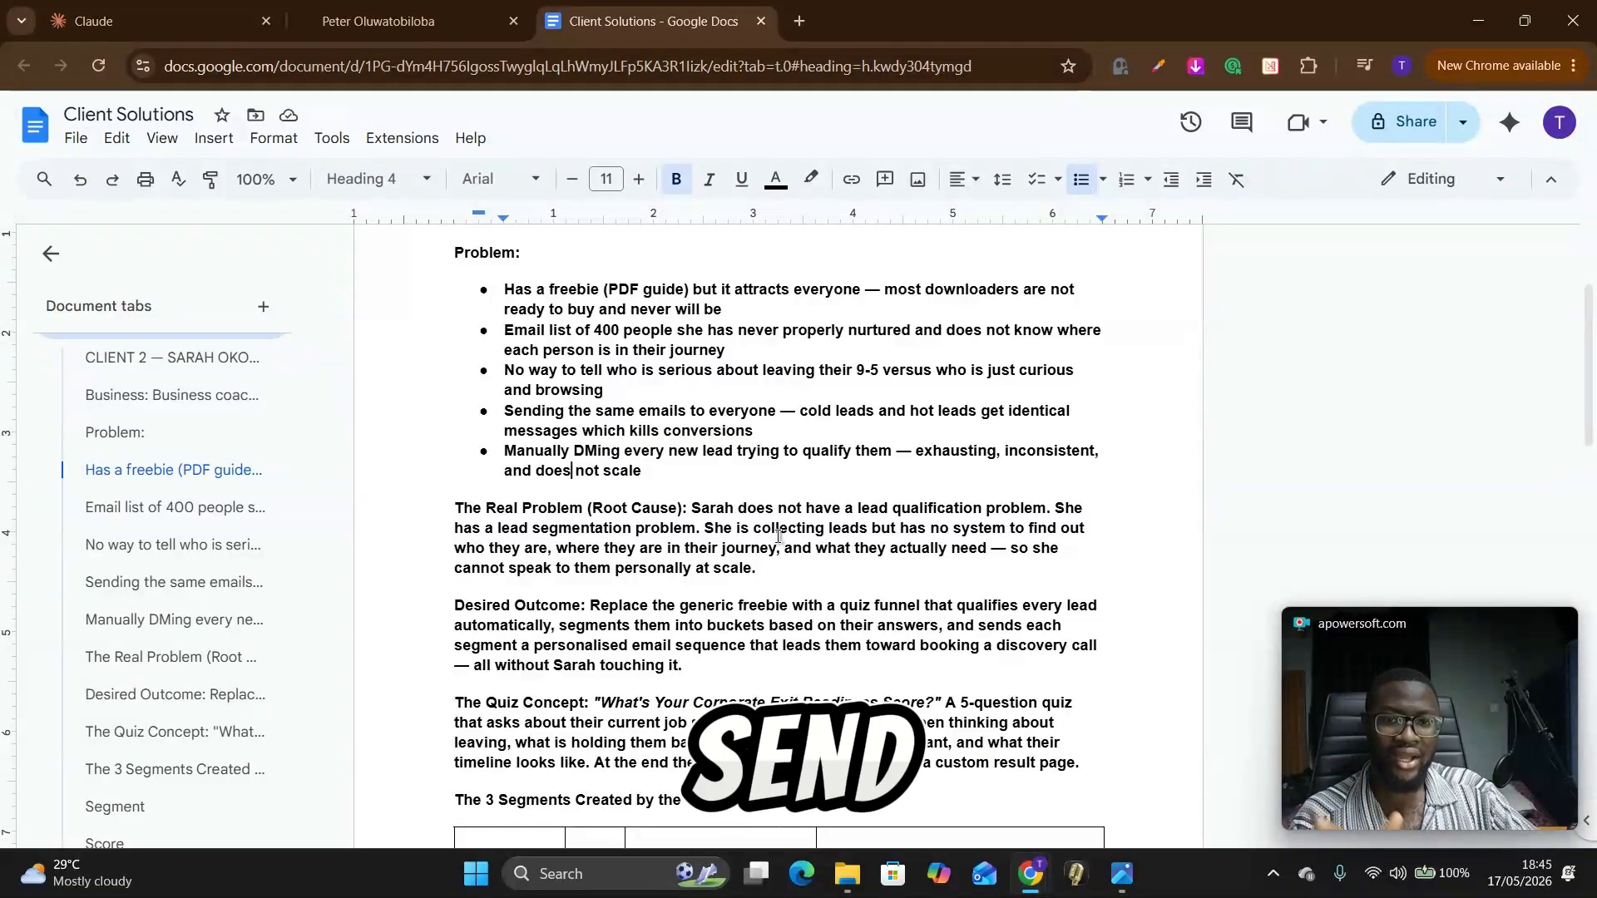
scroll(569, 583, "down", 3)
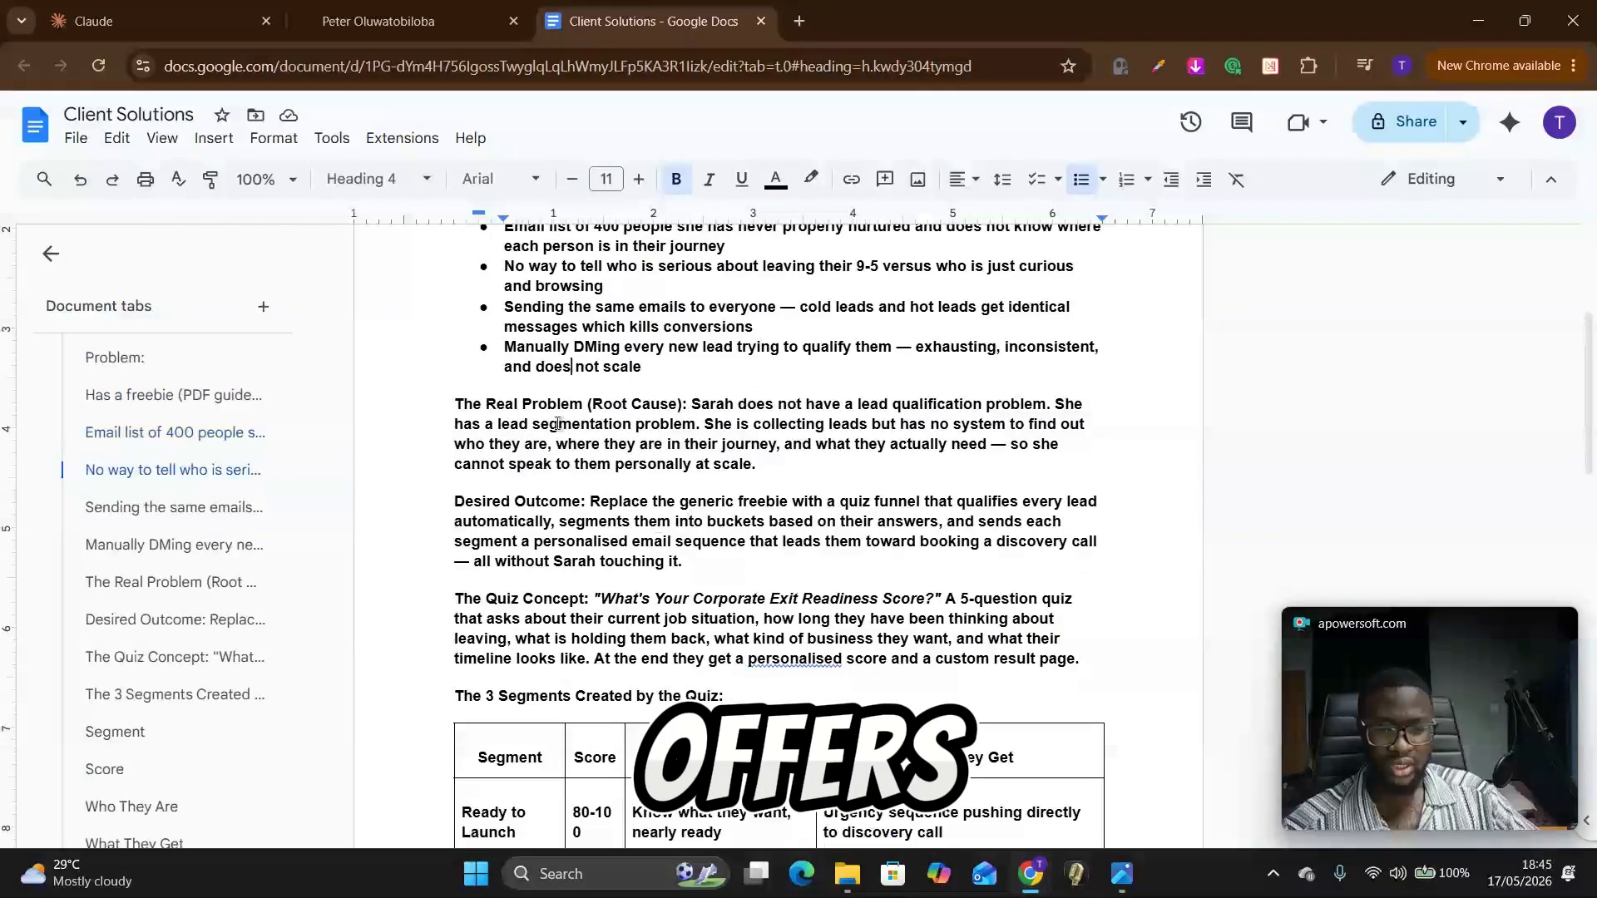
left_click_drag(498, 534, 634, 532)
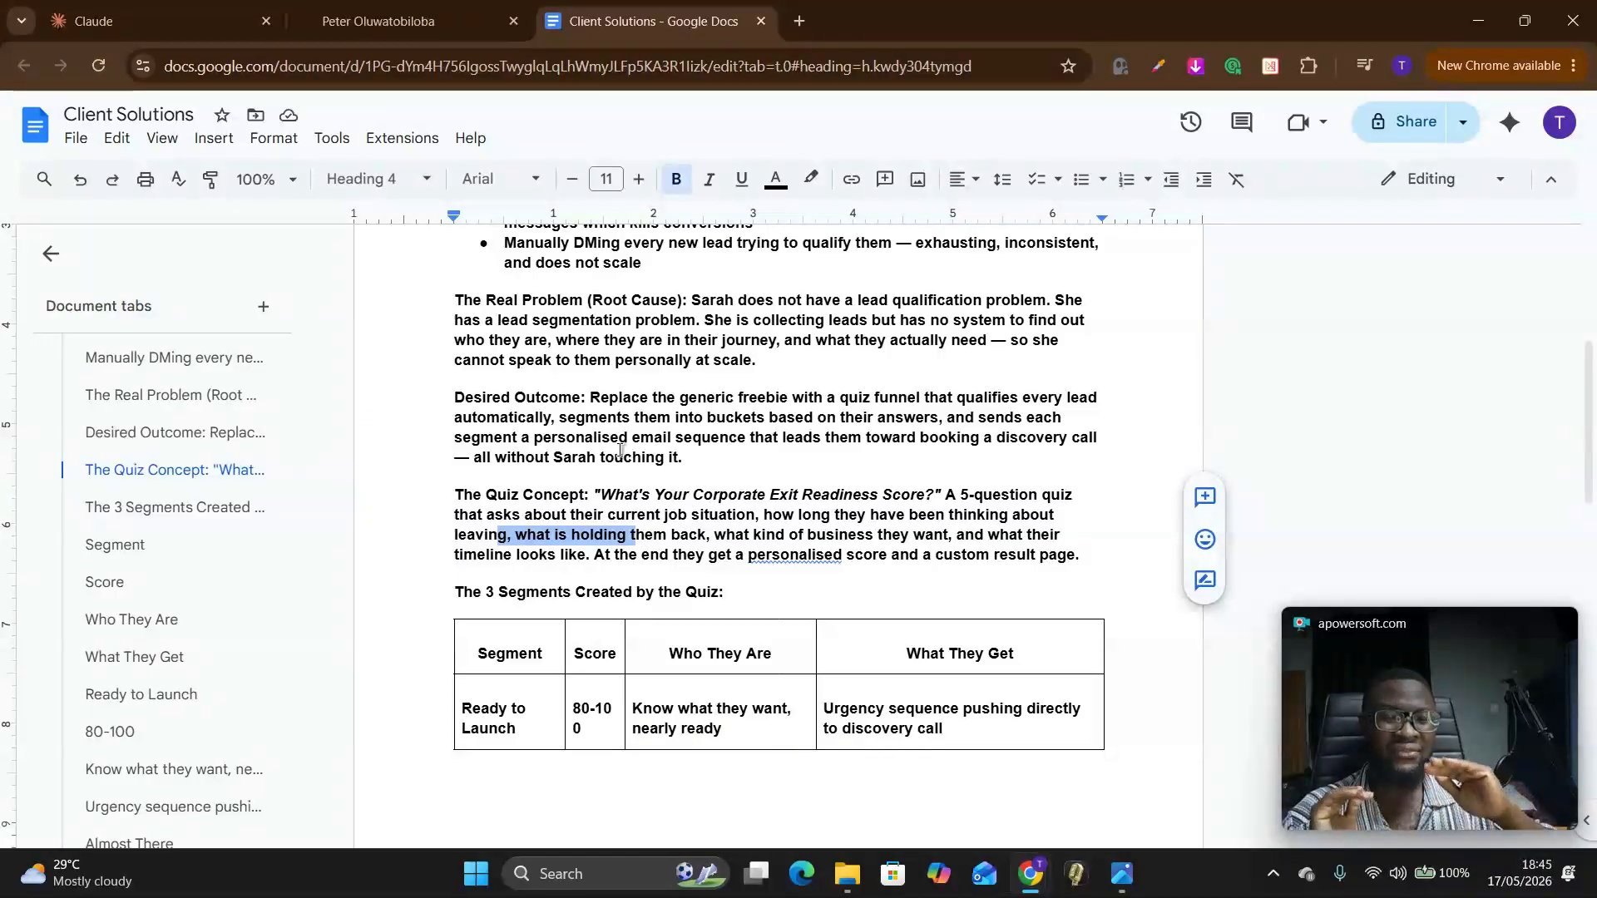
Step: Switch to GoHighLevel and search the Labs settings for "ai st" to check the AI Studio feature
left_click(456, 13)
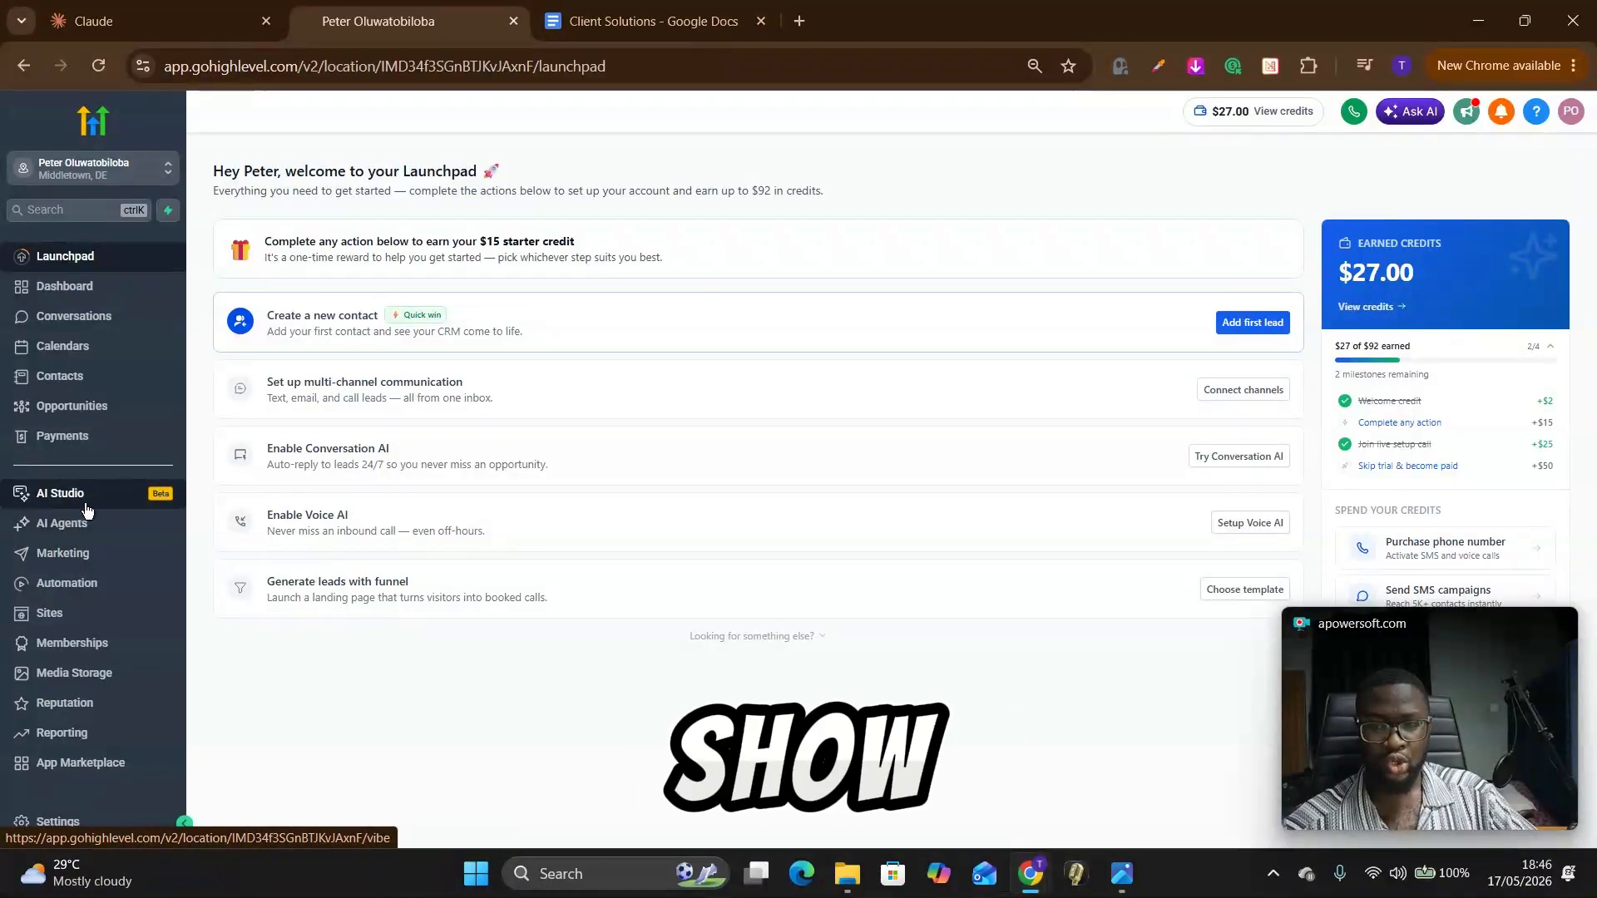
left_click(71, 823)
scroll(104, 701, "down", 2)
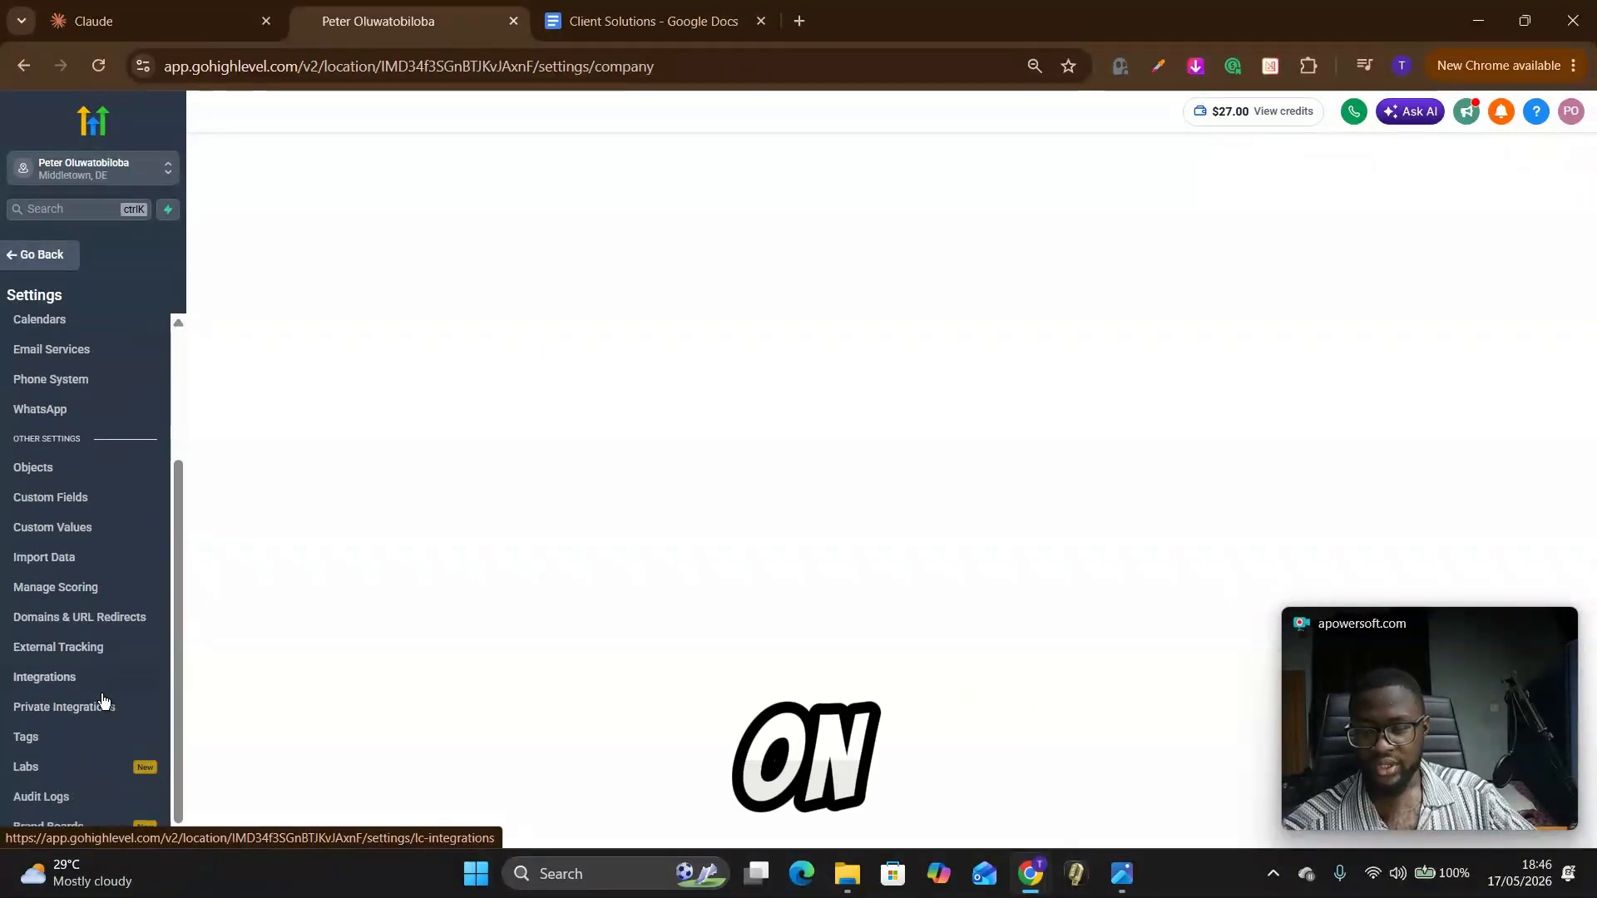
left_click(42, 777)
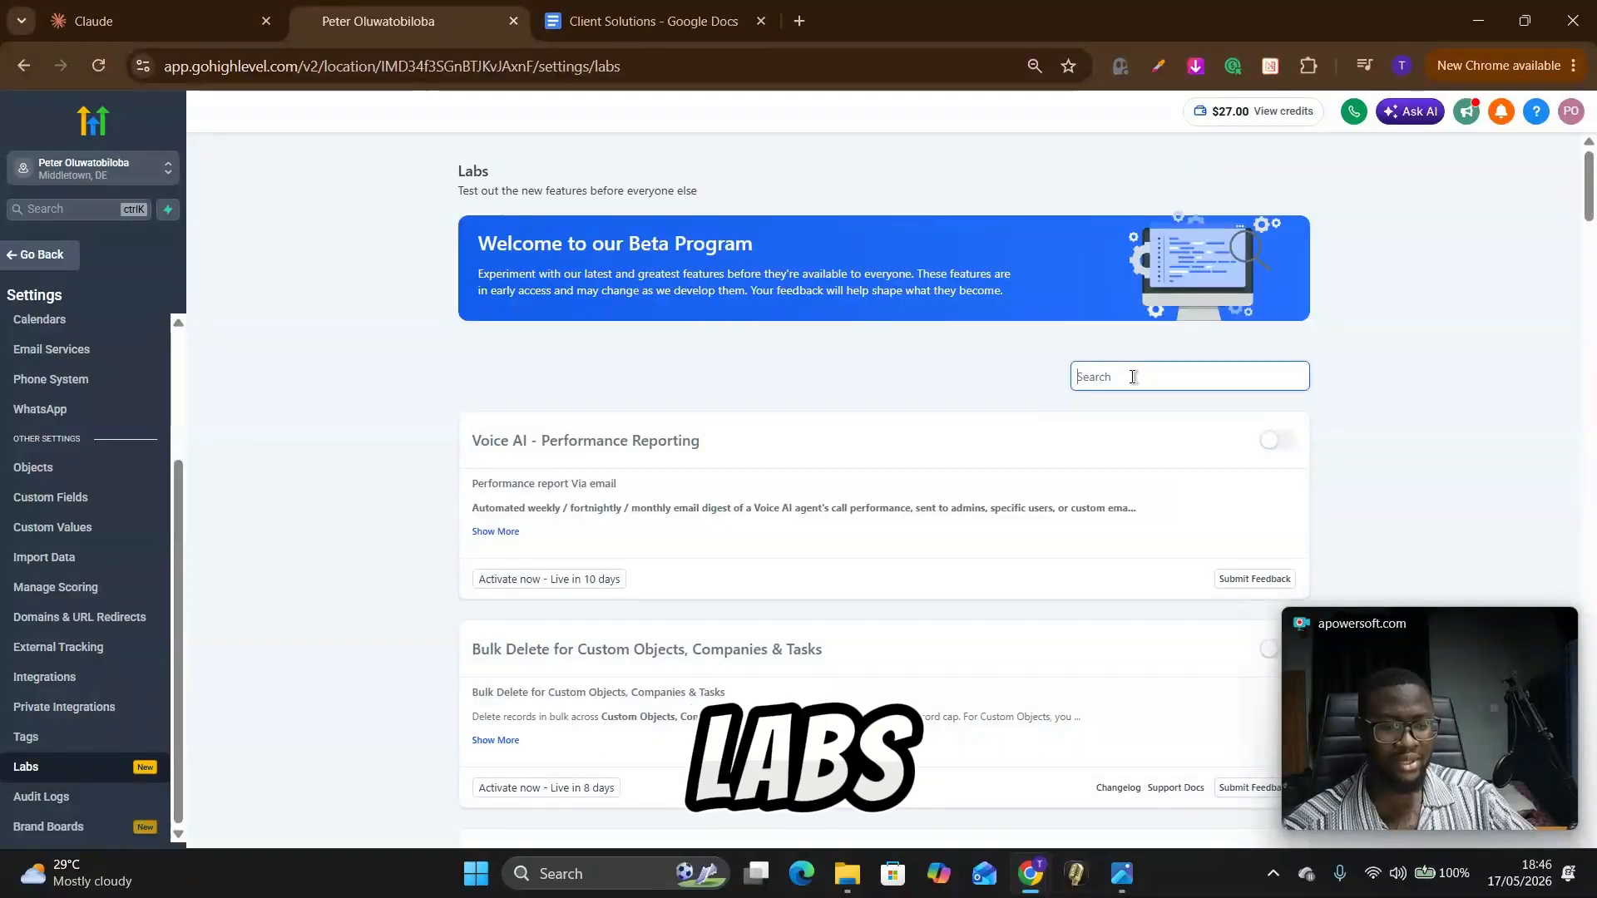
left_click(1134, 376)
type("ai s")
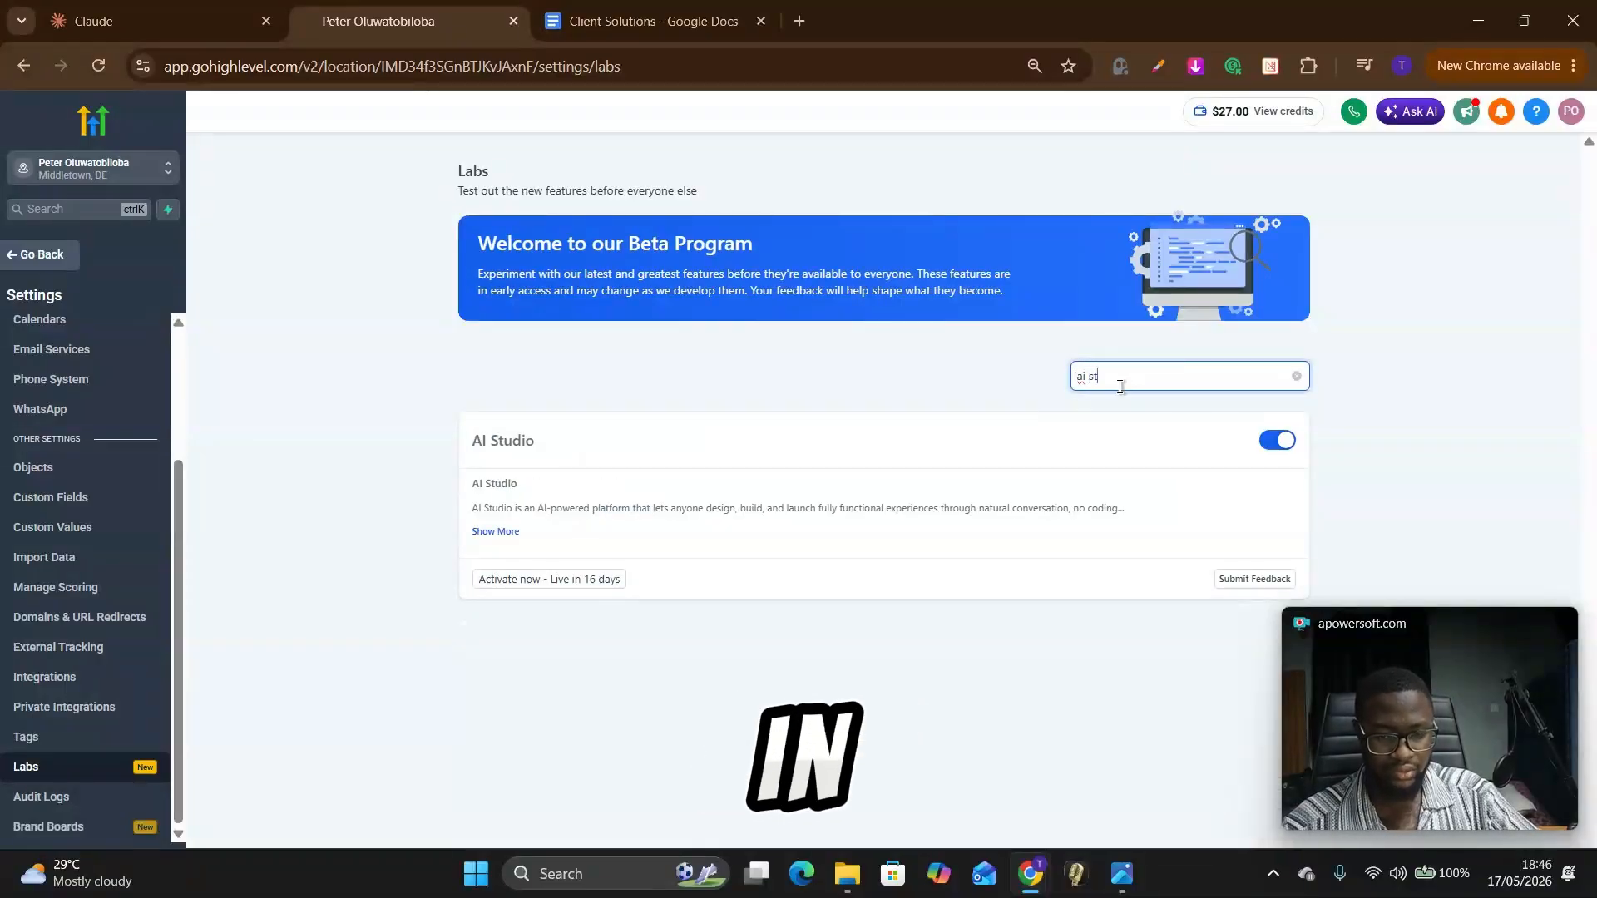
type("t")
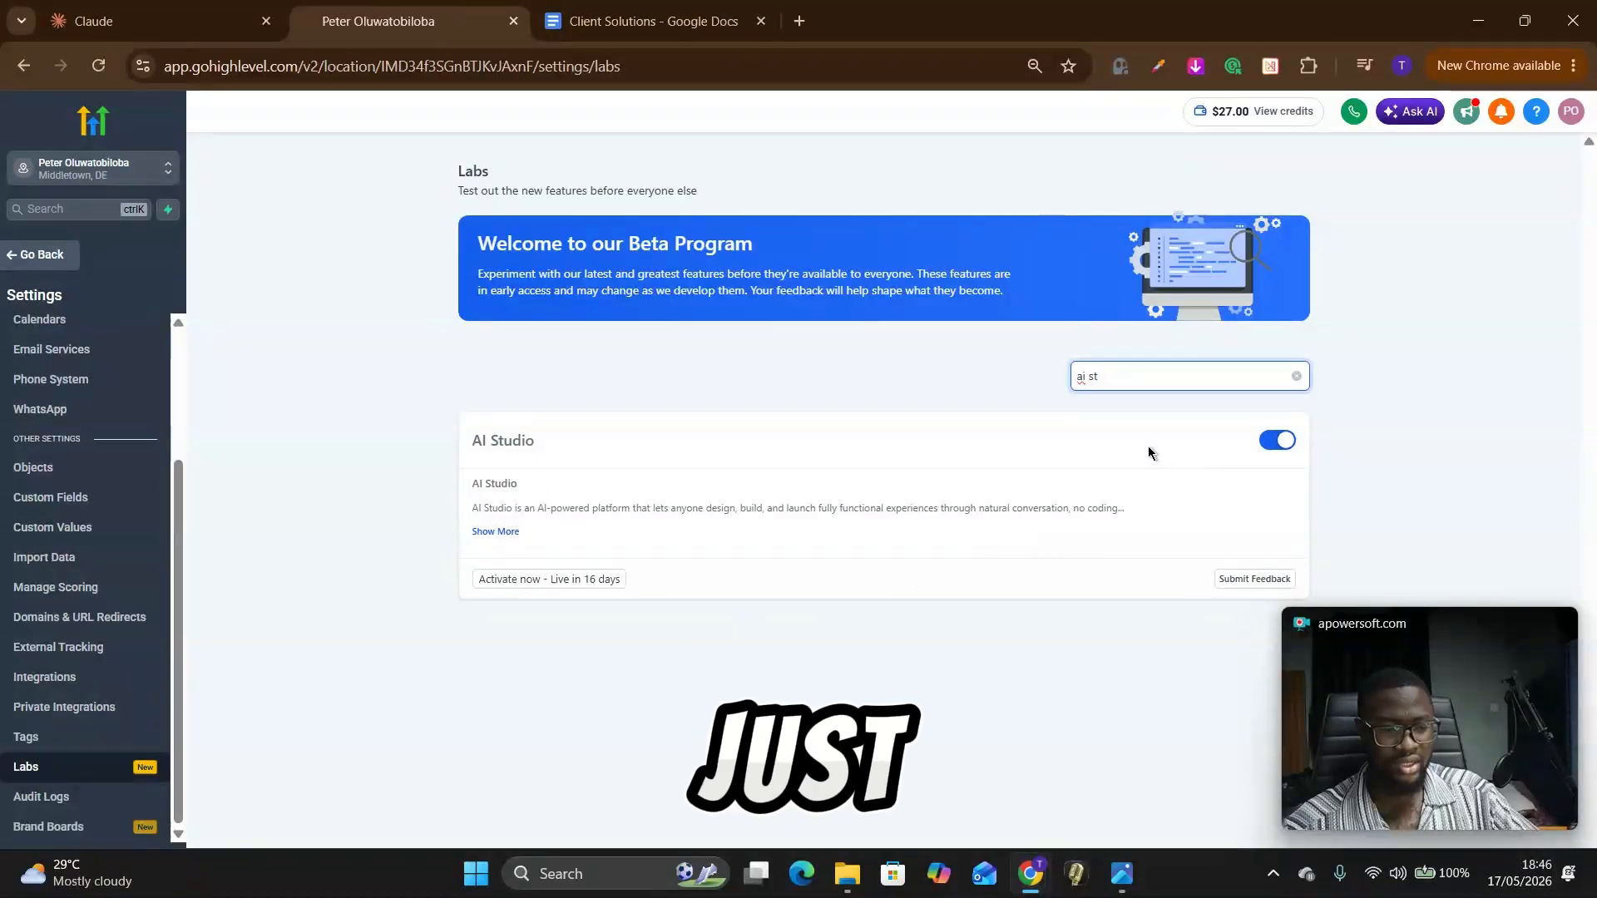
Step: Leave the settings and open AI Studio
scroll(100, 550, "up", 3)
left_click(38, 255)
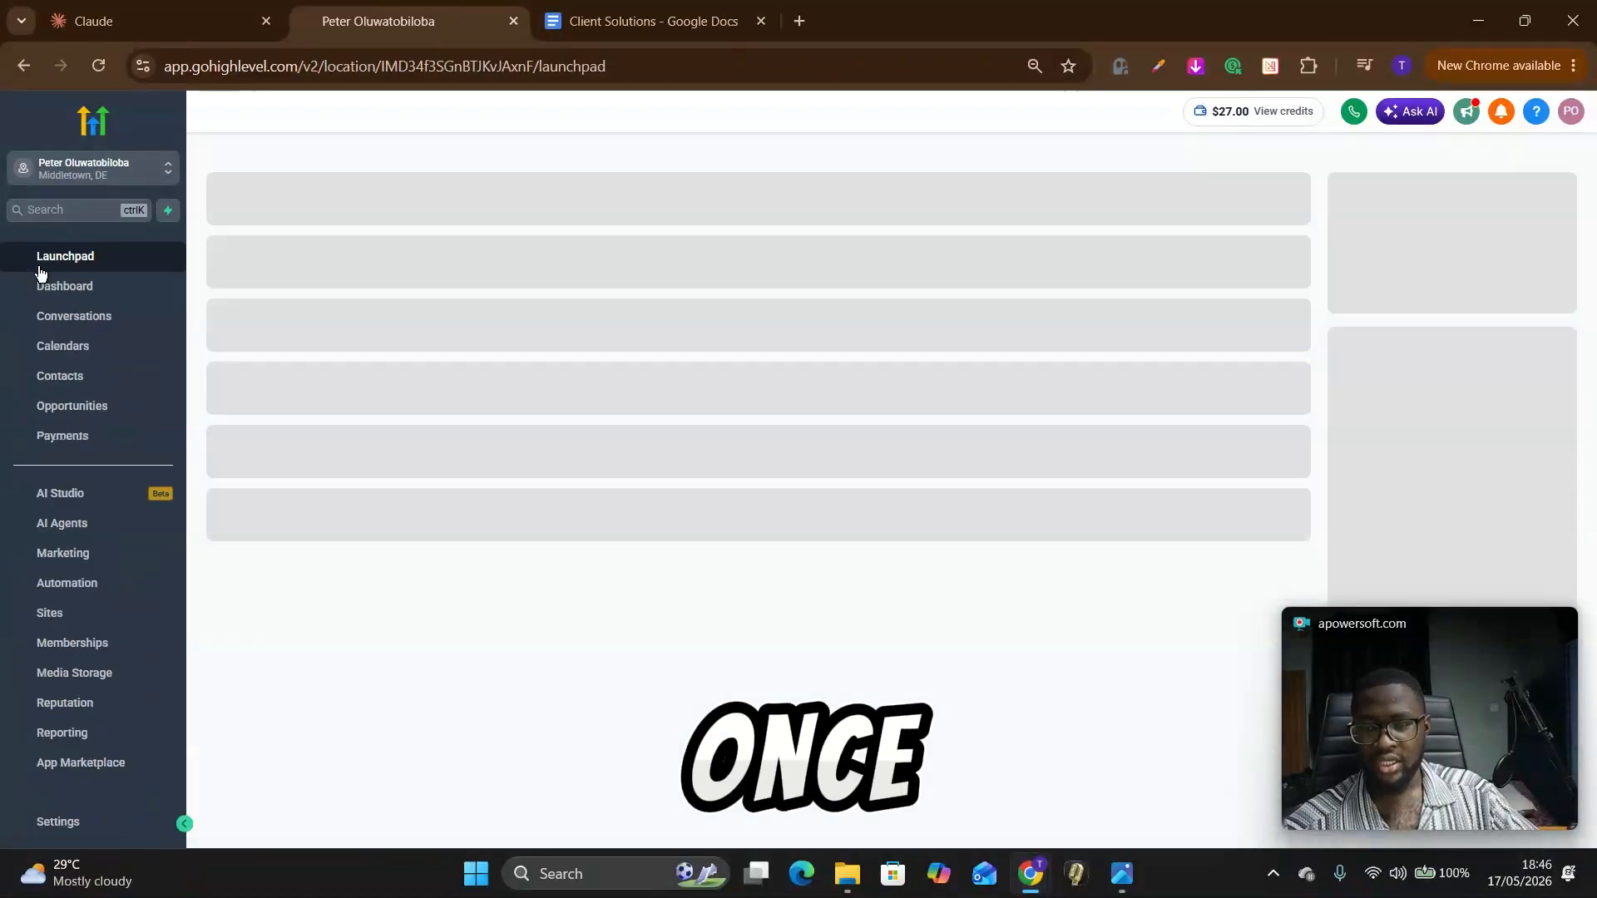
left_click(64, 502)
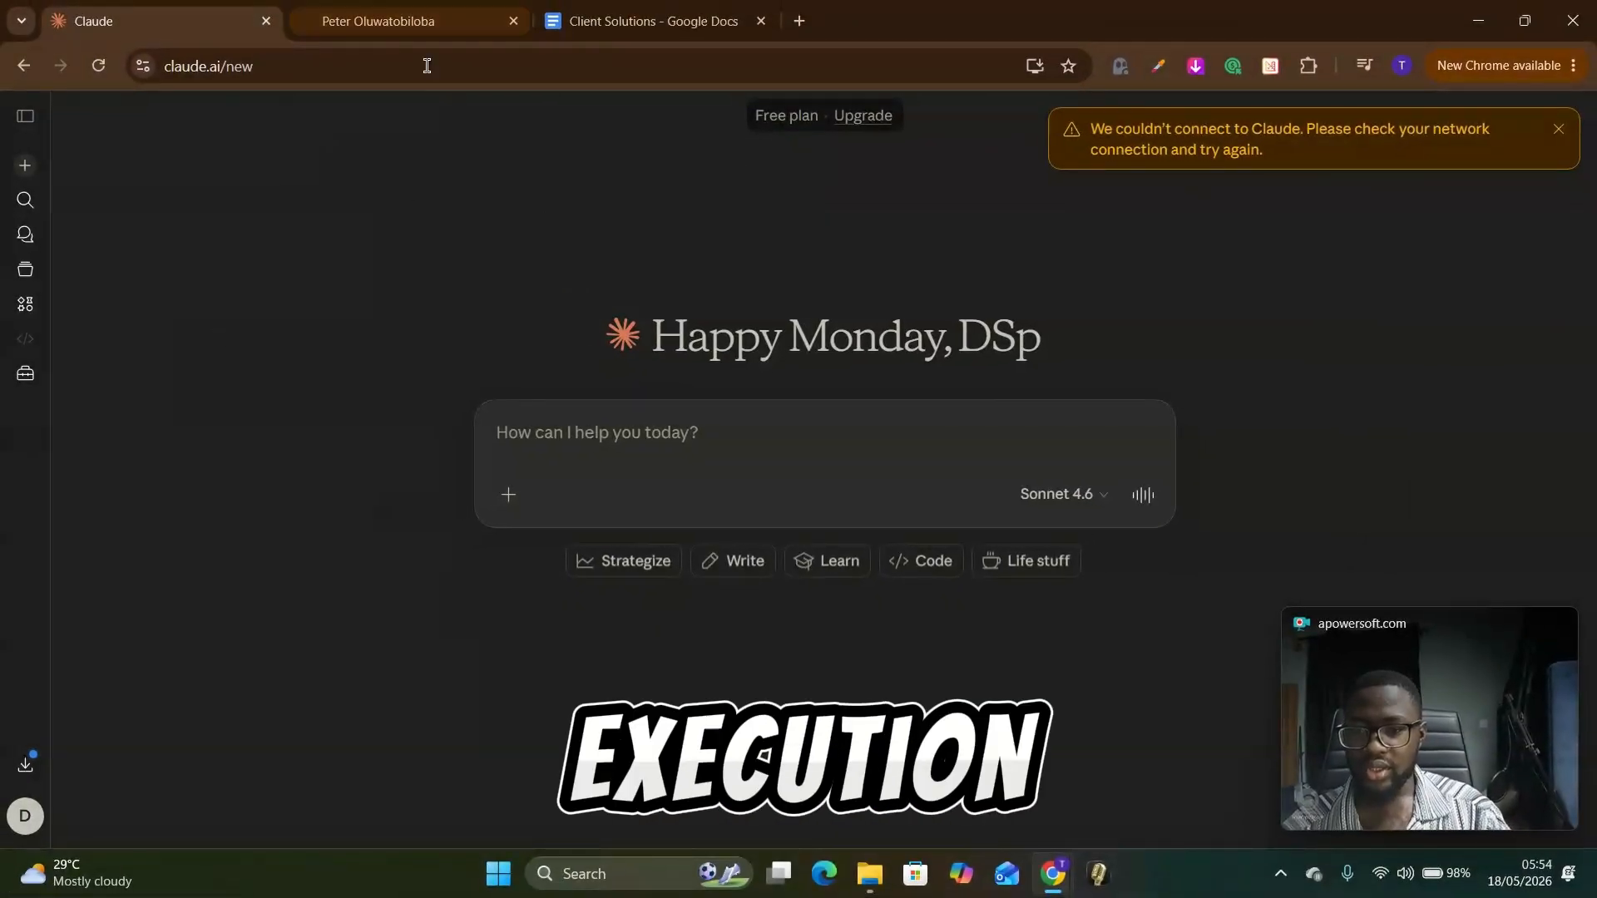
left_click(409, 25)
left_click(125, 20)
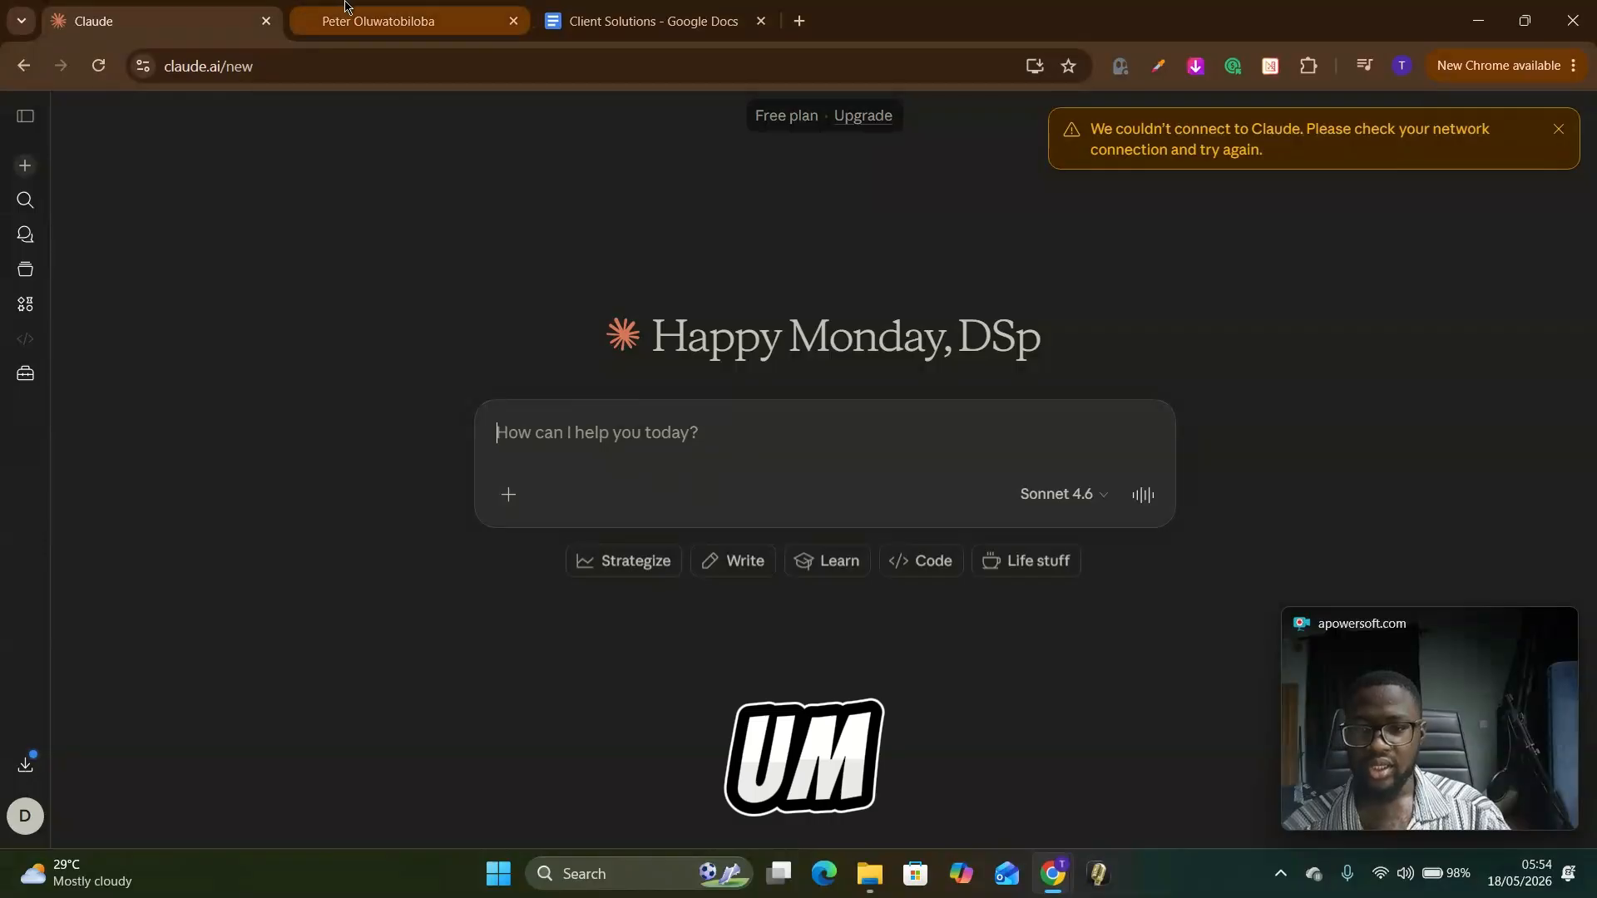
left_click(391, 20)
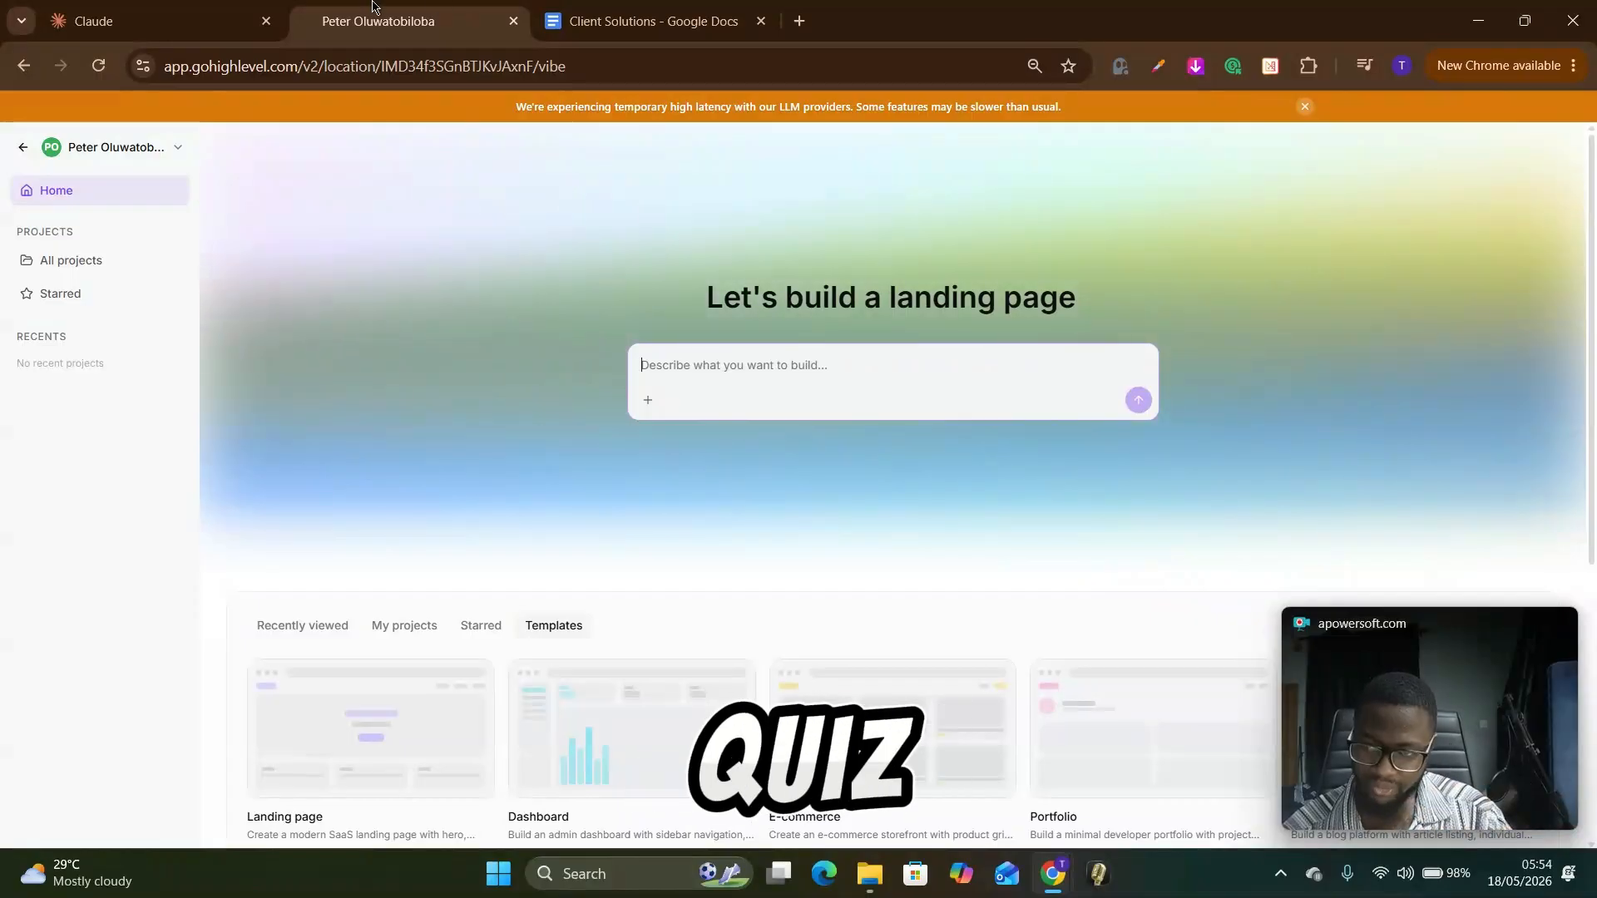
left_click(250, 25)
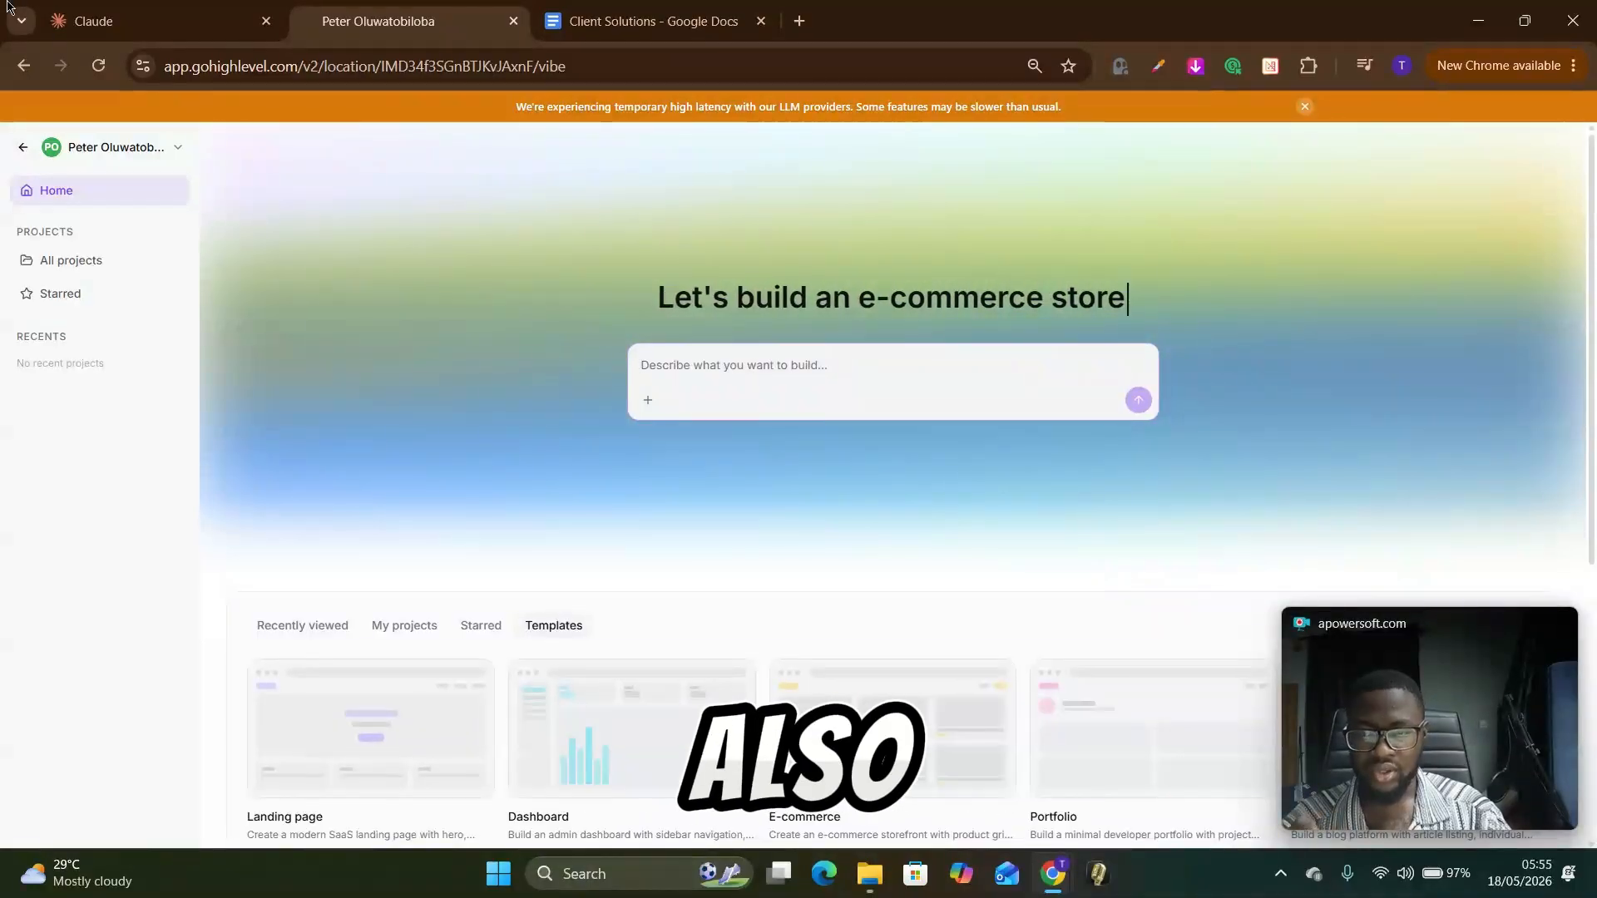
left_click(125, 18)
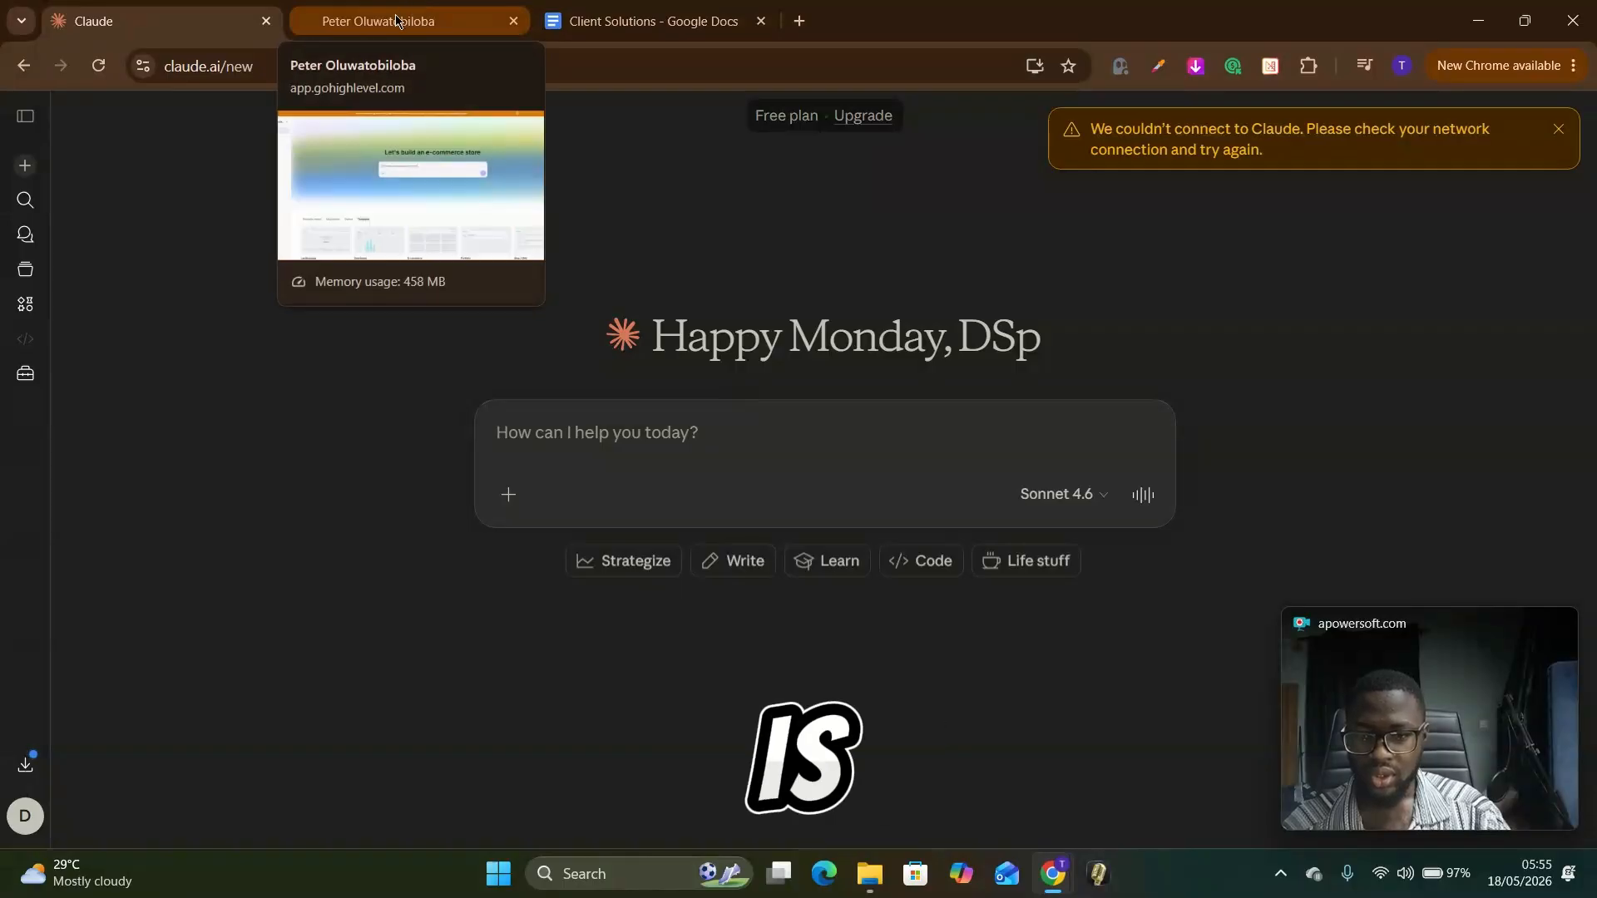
Step: Switch to the Client Solutions document and select the brief from the Business line through the thumbnail text at the end
left_click(636, 18)
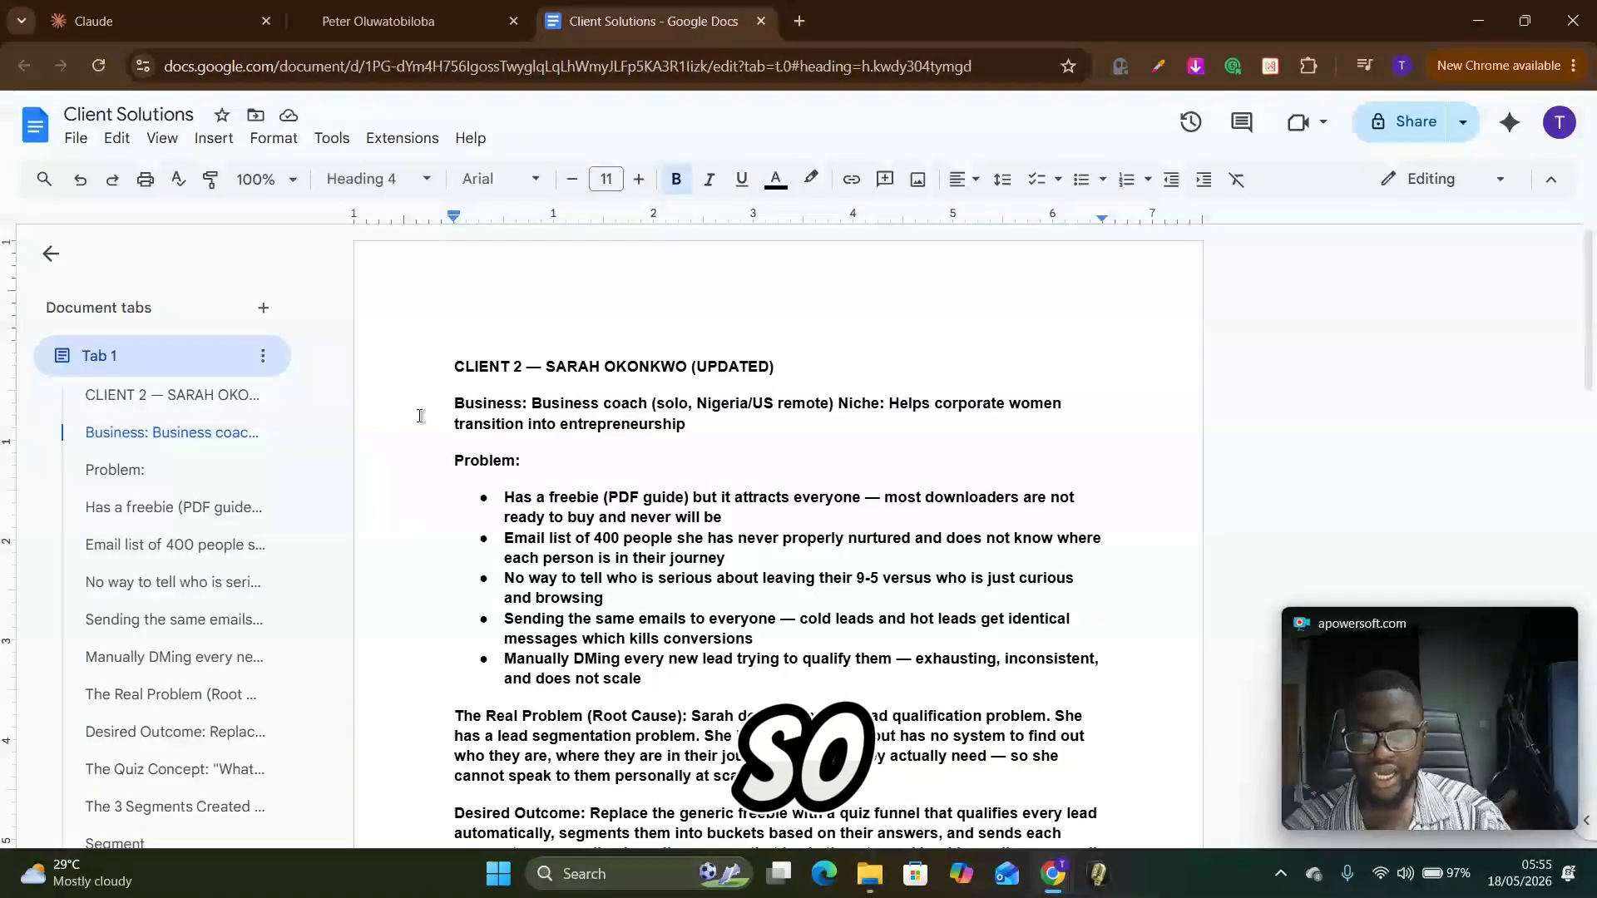
left_click_drag(442, 396, 640, 551)
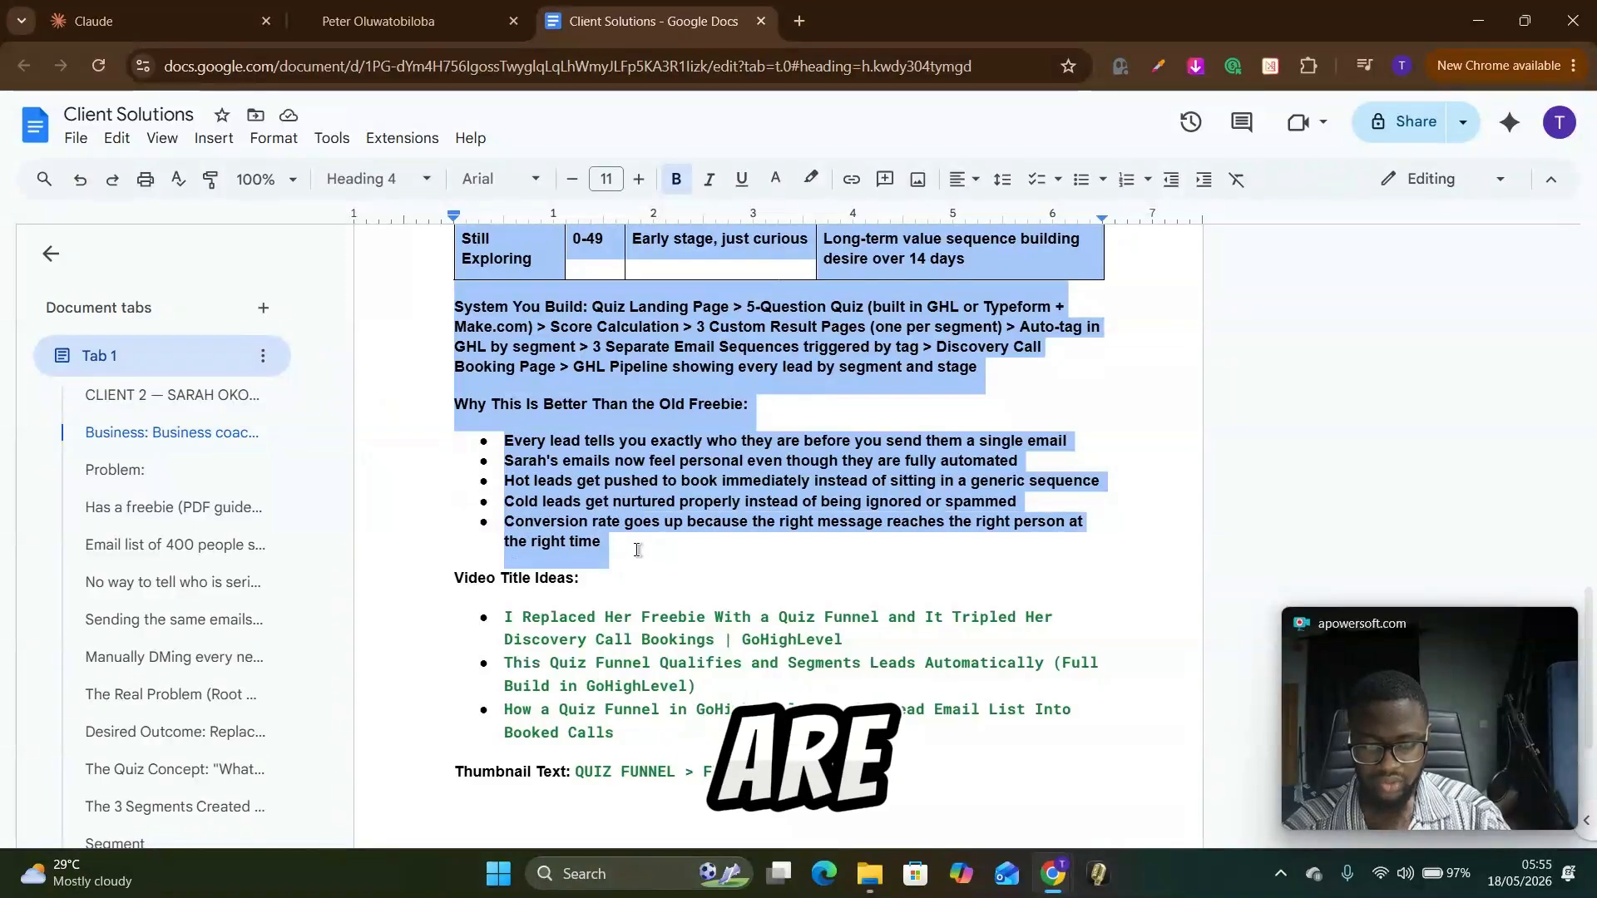
key("shift+Down")
key("shift+Down")
key("shift+Down")
key("shift+Down")
key("shift+Down")
key("shift+Down")
key("shift+Down")
key("shift+Down")
key("shift+Down")
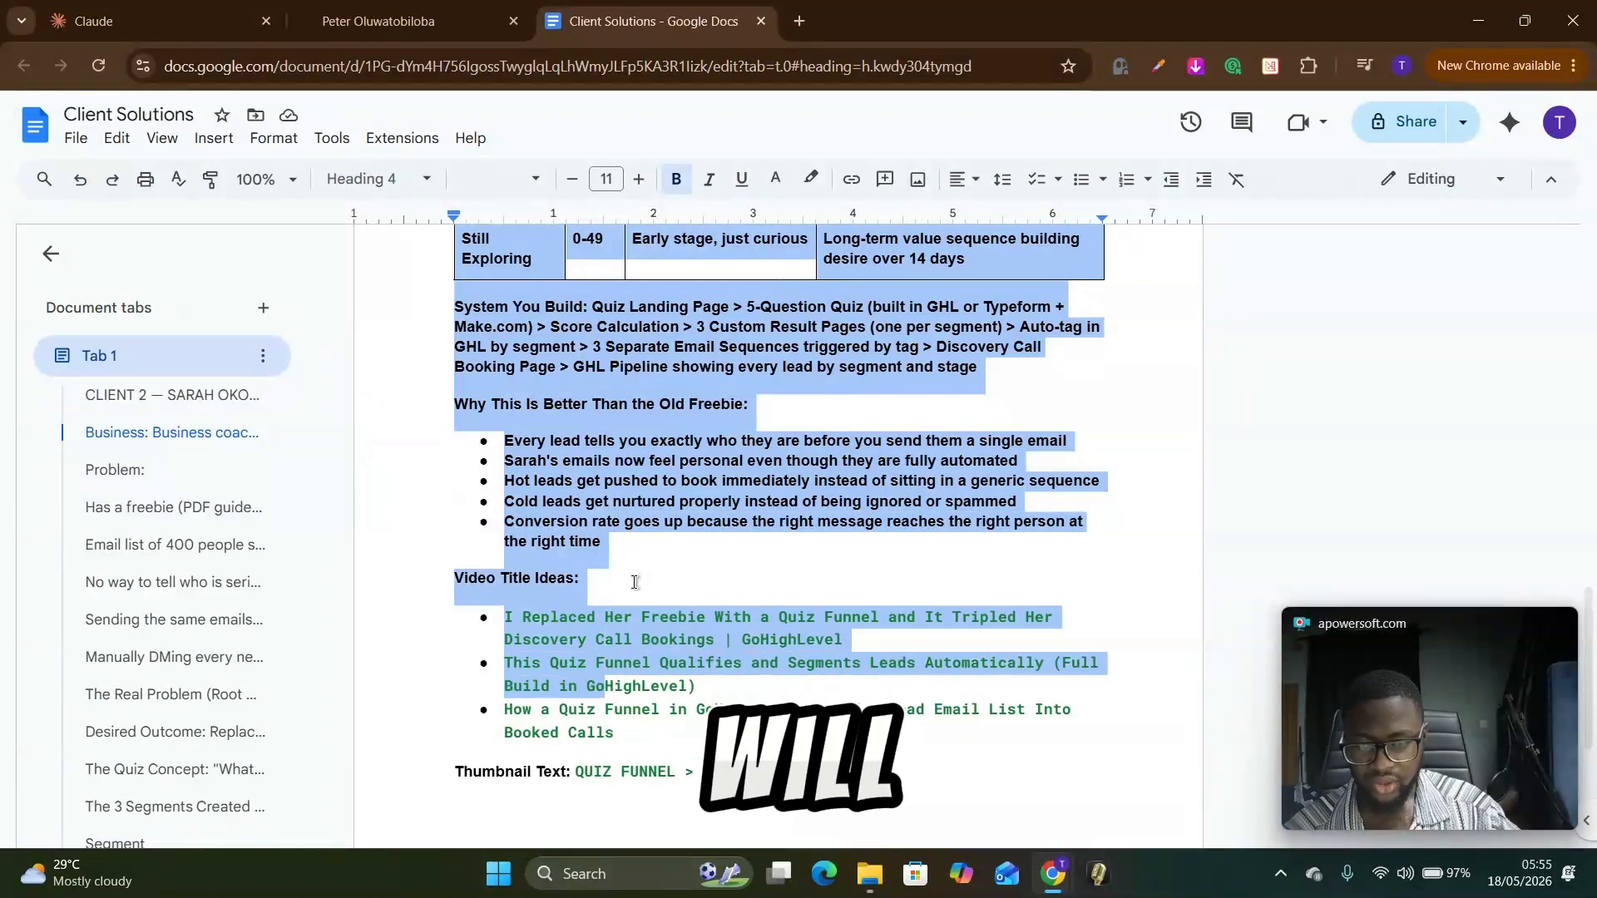
scroll(635, 582, "down", 3)
scroll(635, 597, "down", 1)
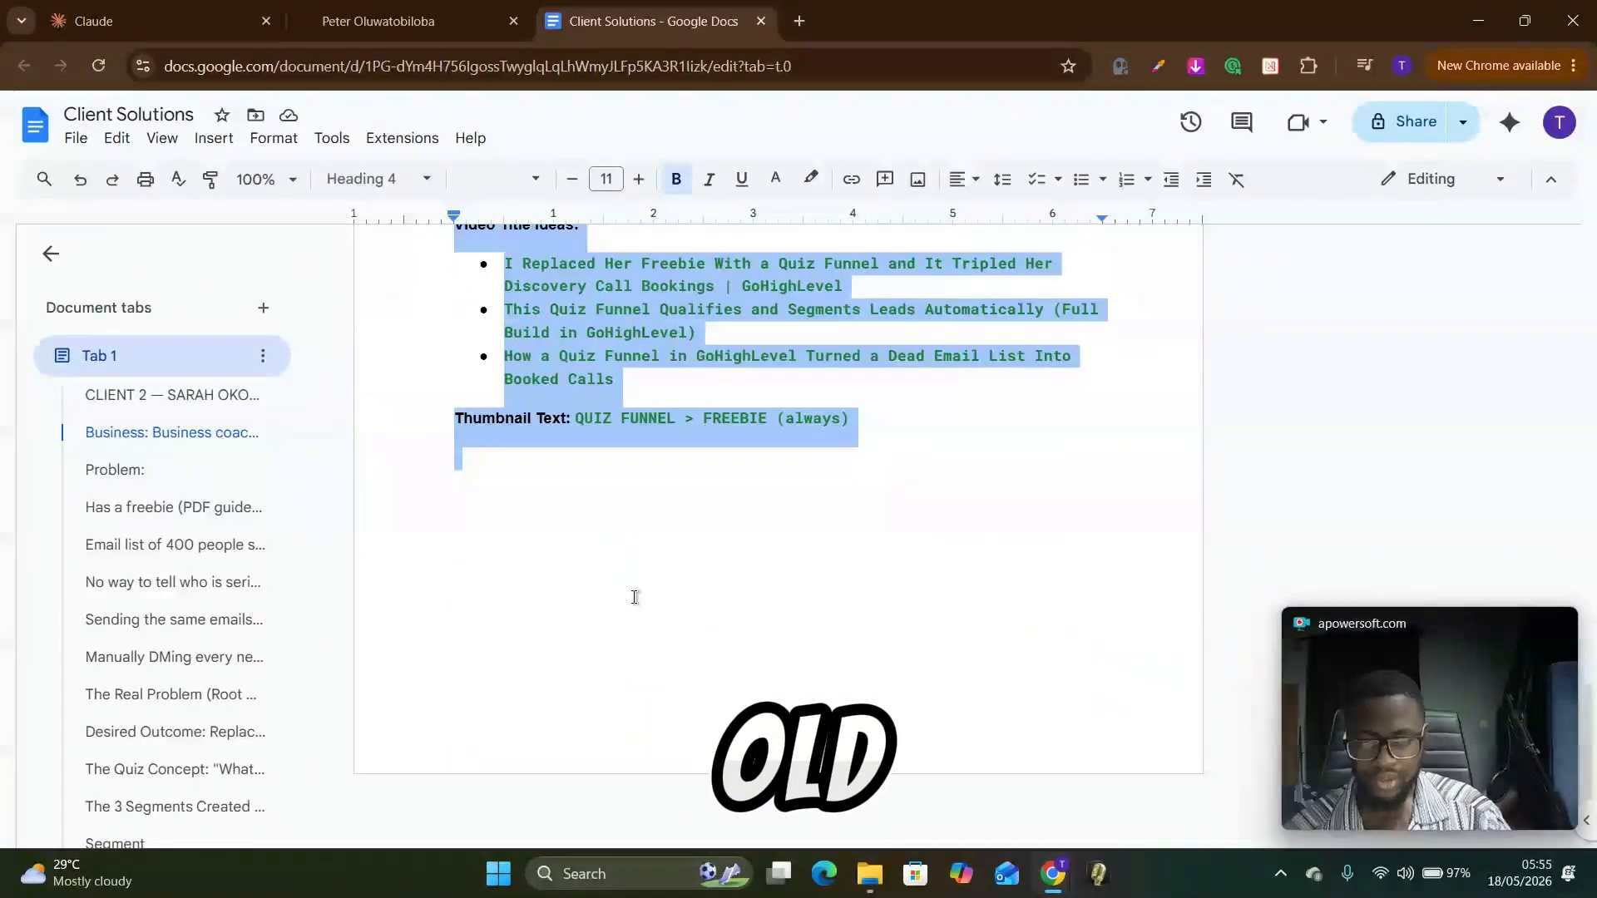
Step: Switch to Claude and begin a prompt with "i need you to help me with the full copy and algorithm for a quiz funnel,"
left_click(241, 22)
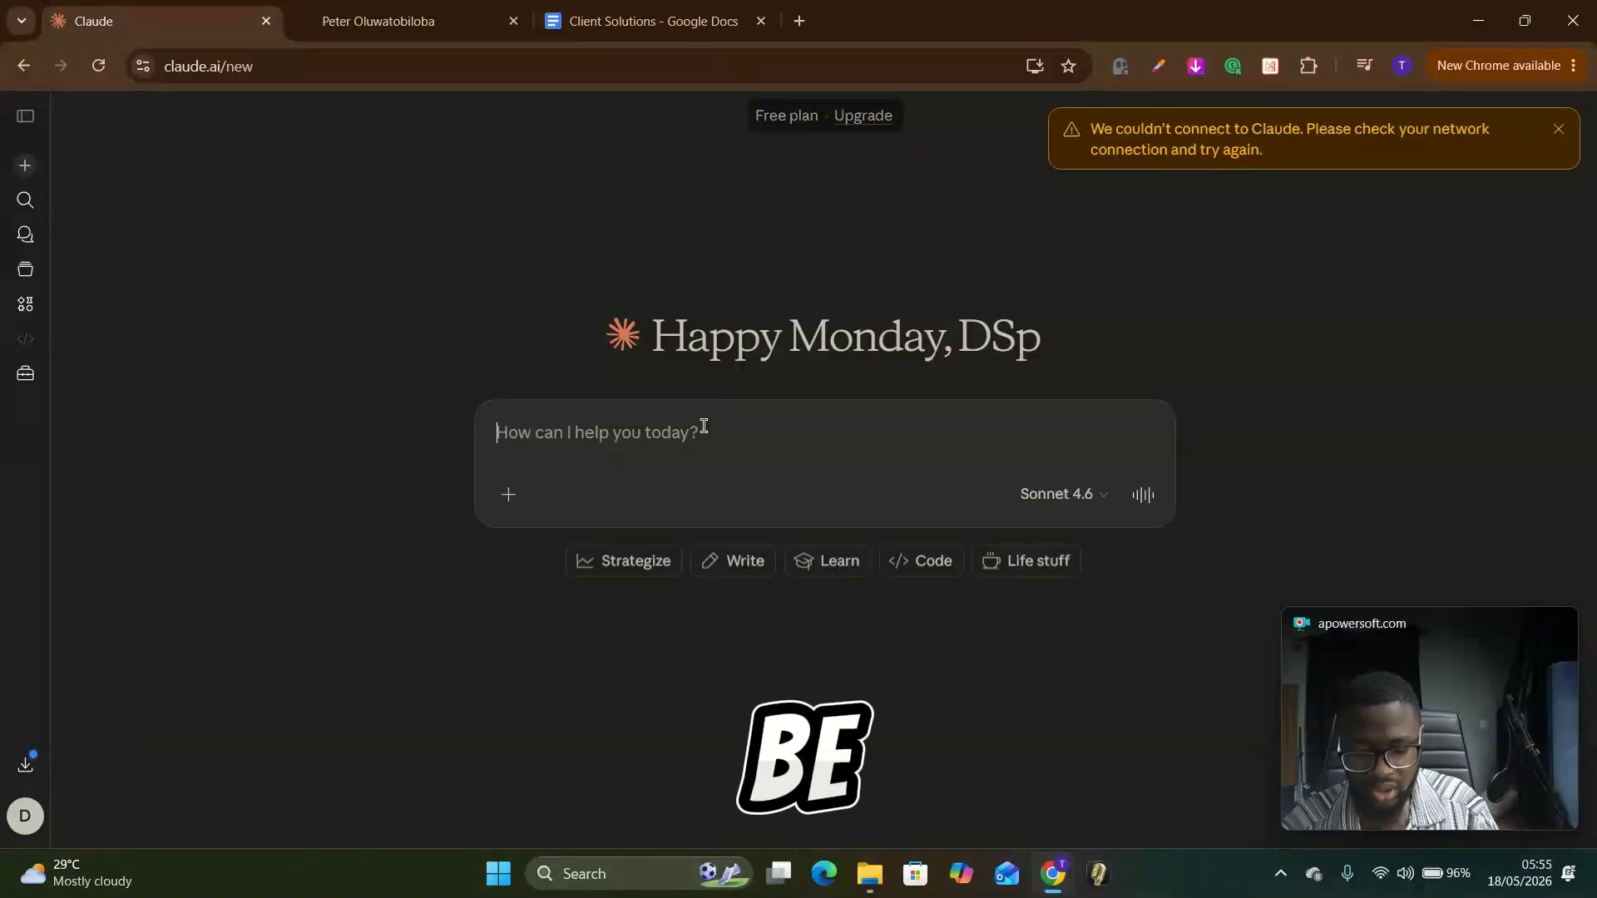
type("i need you to ")
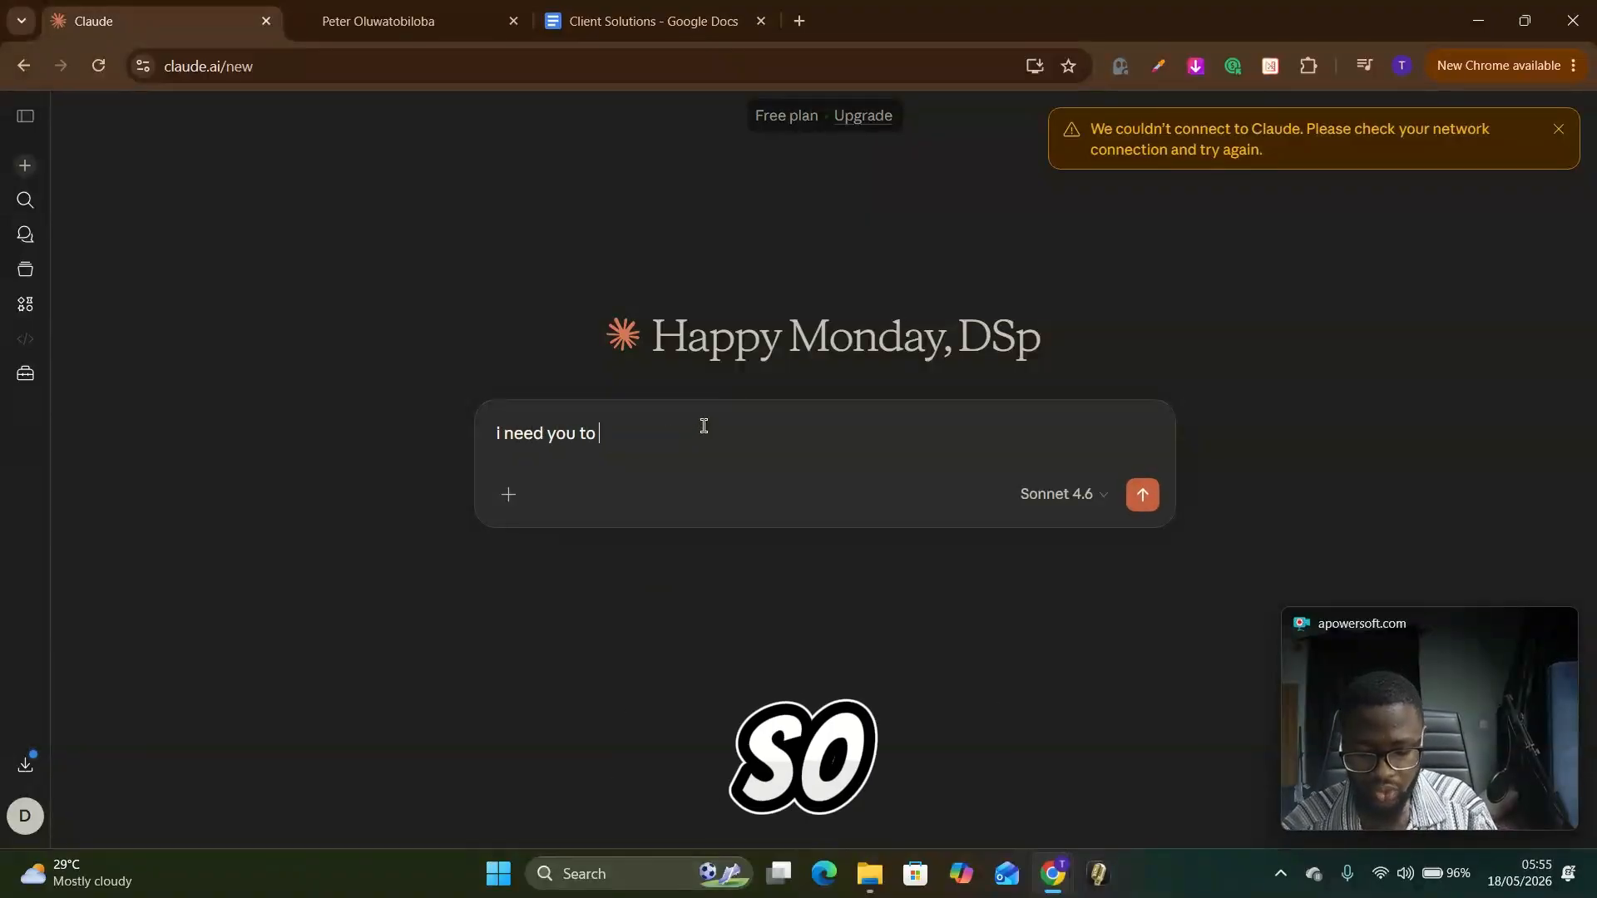
type("help me with")
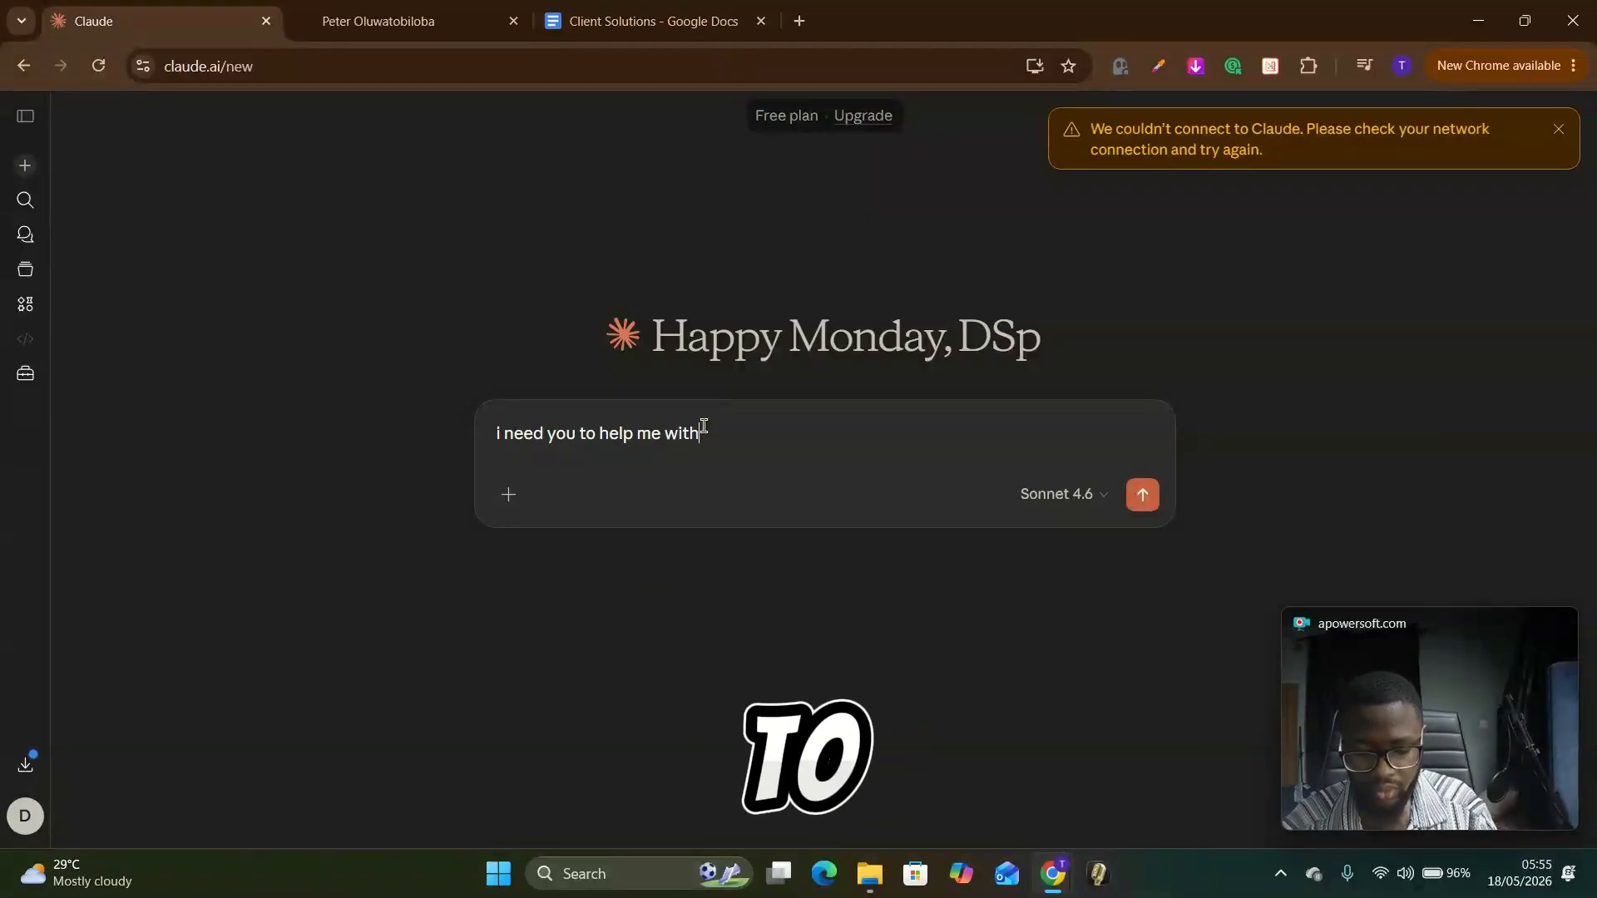
type(" the full ")
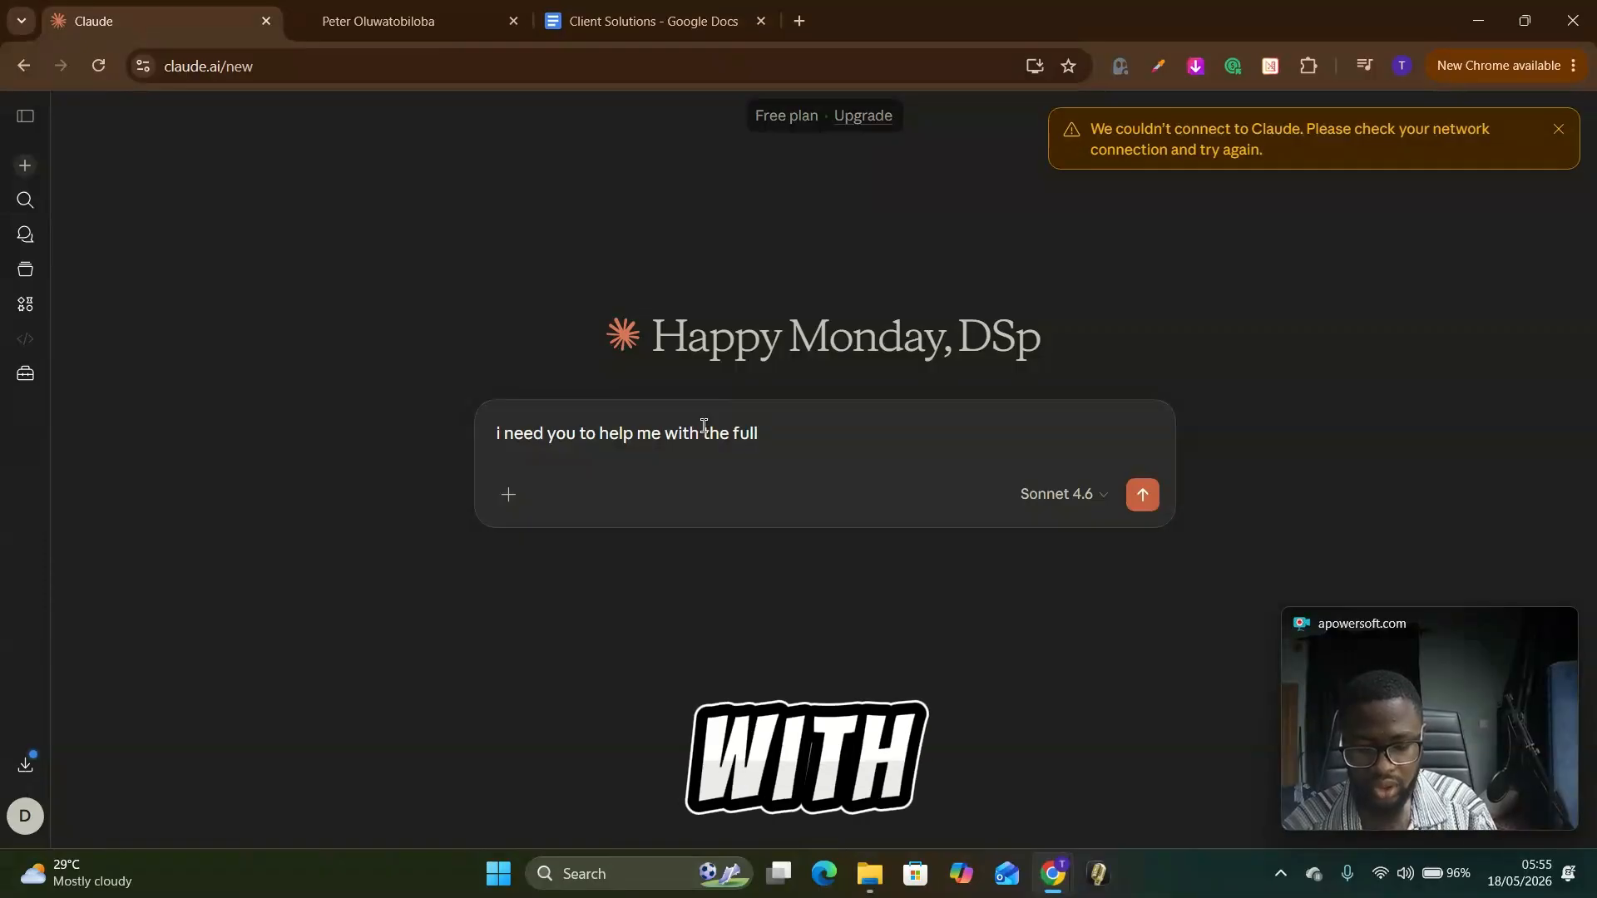
type("copy")
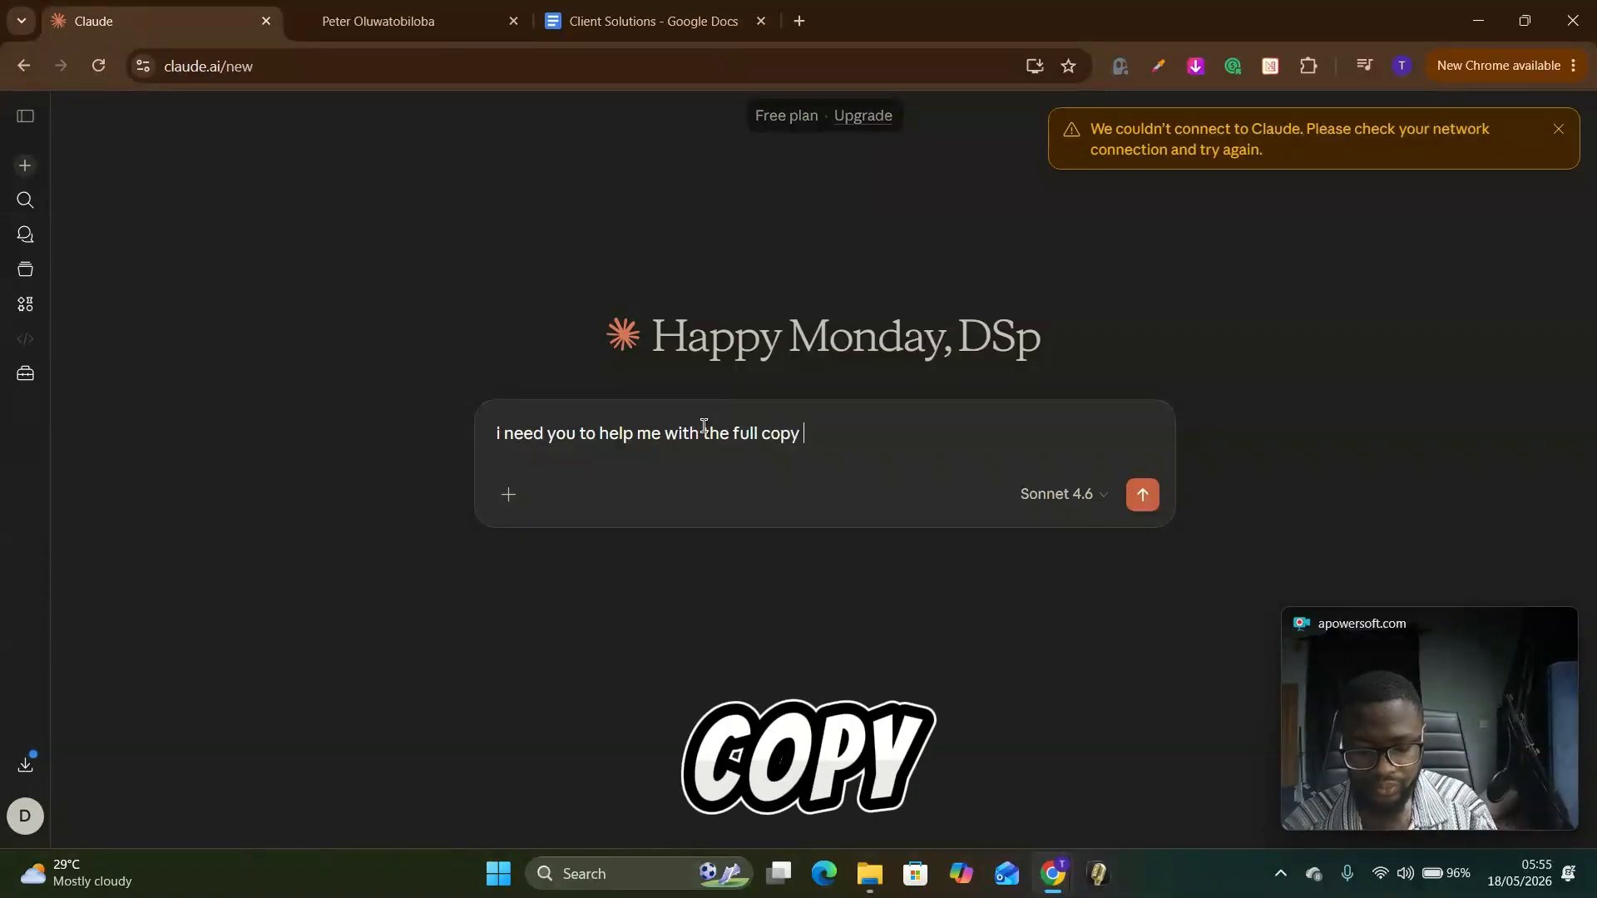
type(" and algo")
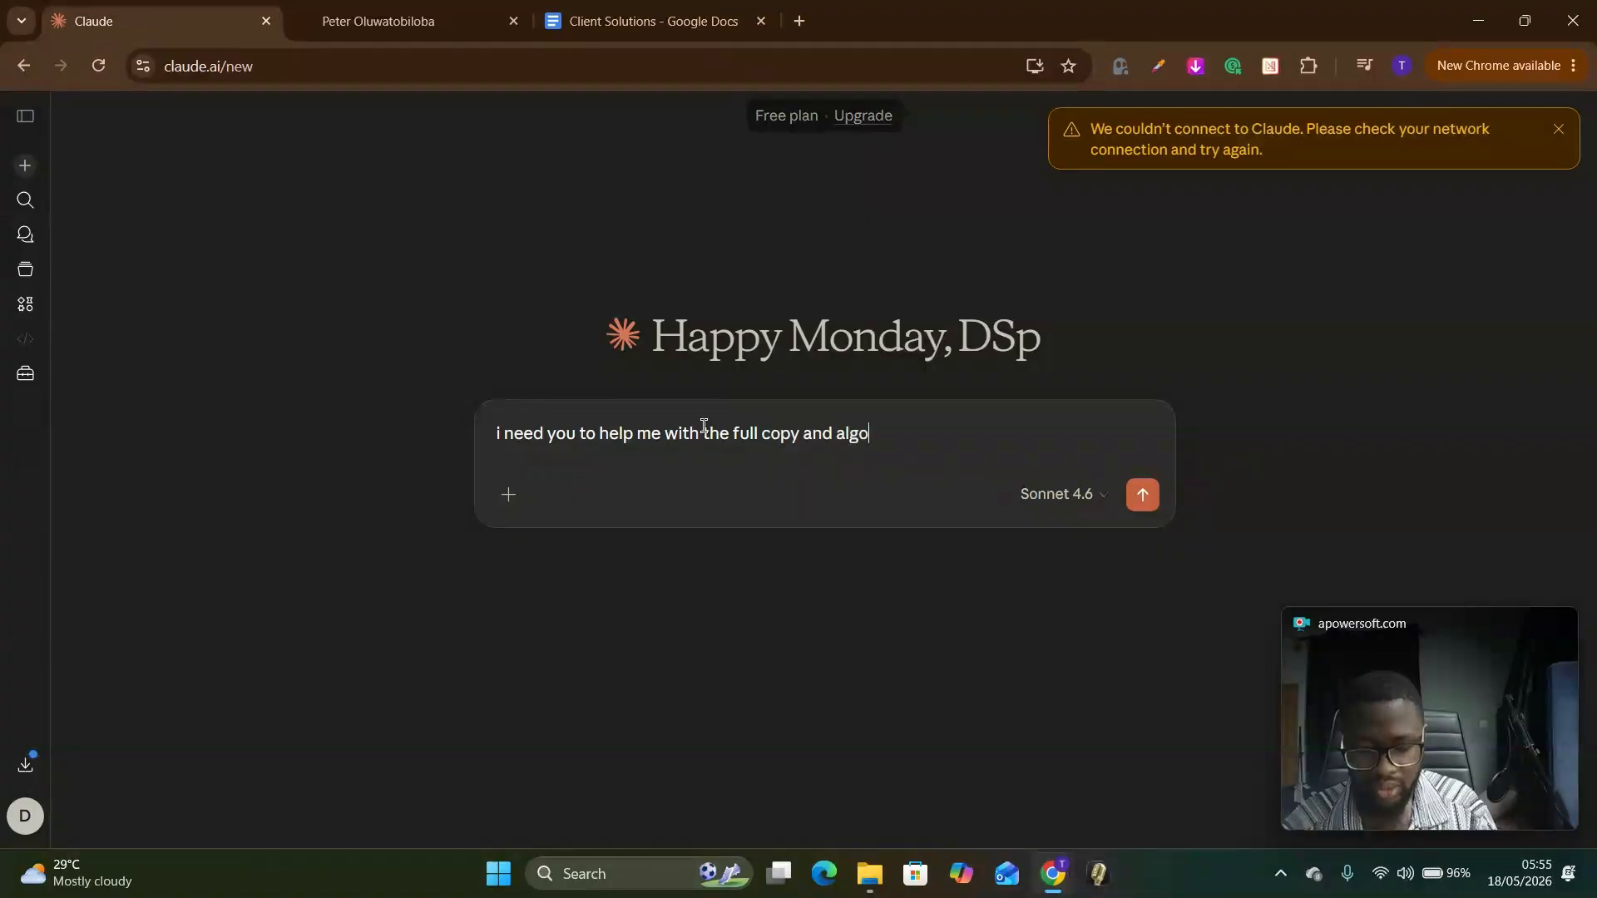
type("t")
type("ith")
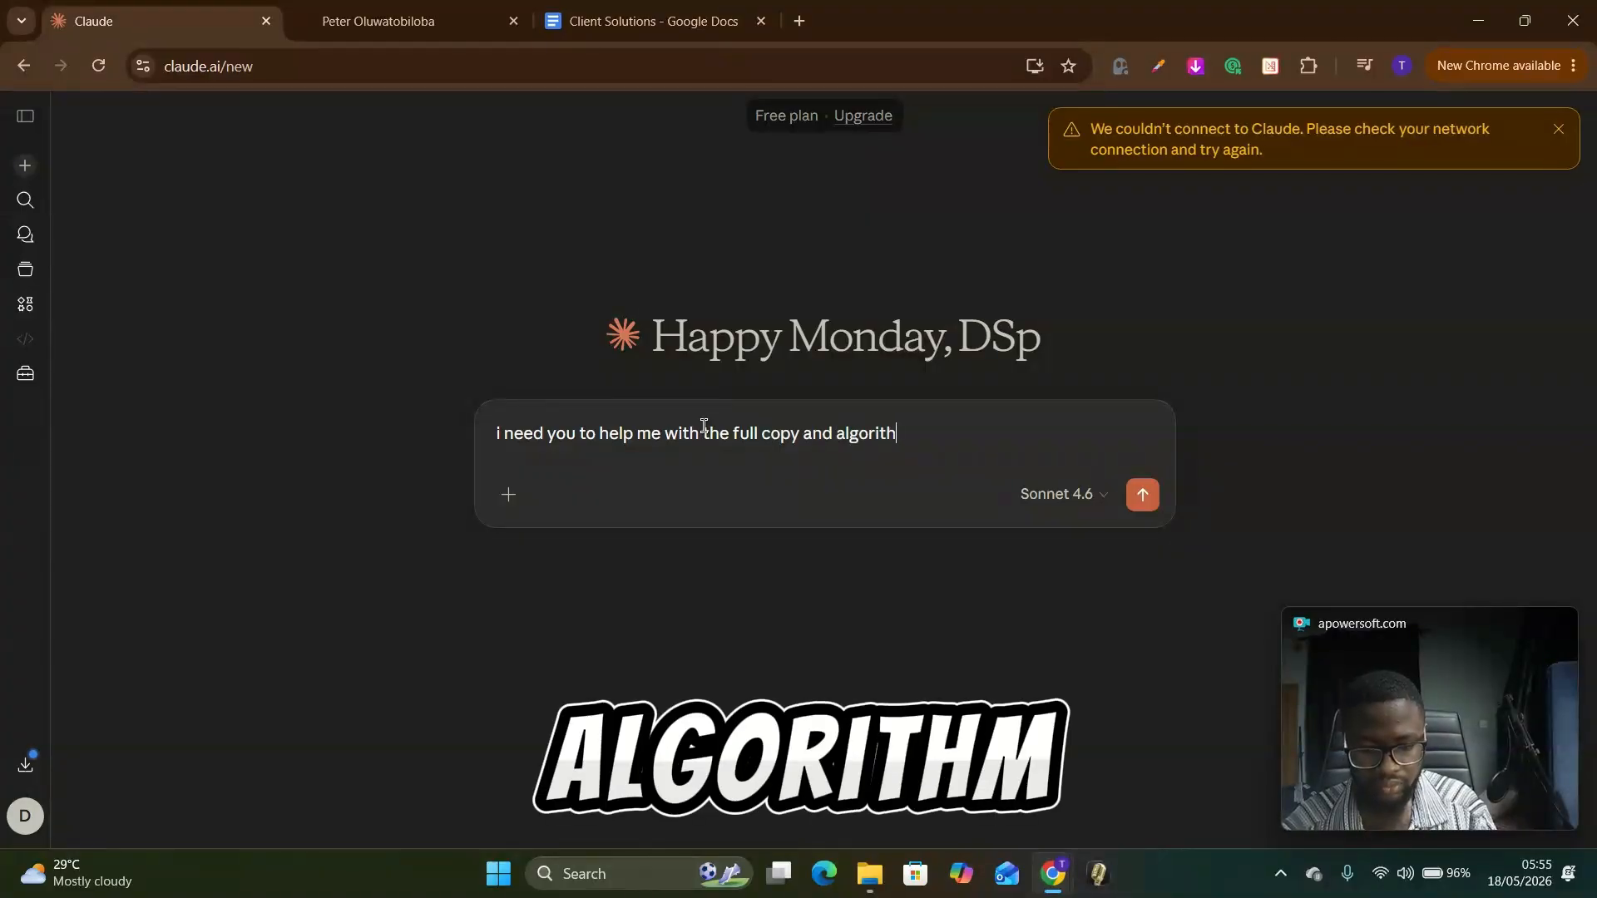
type("m for h")
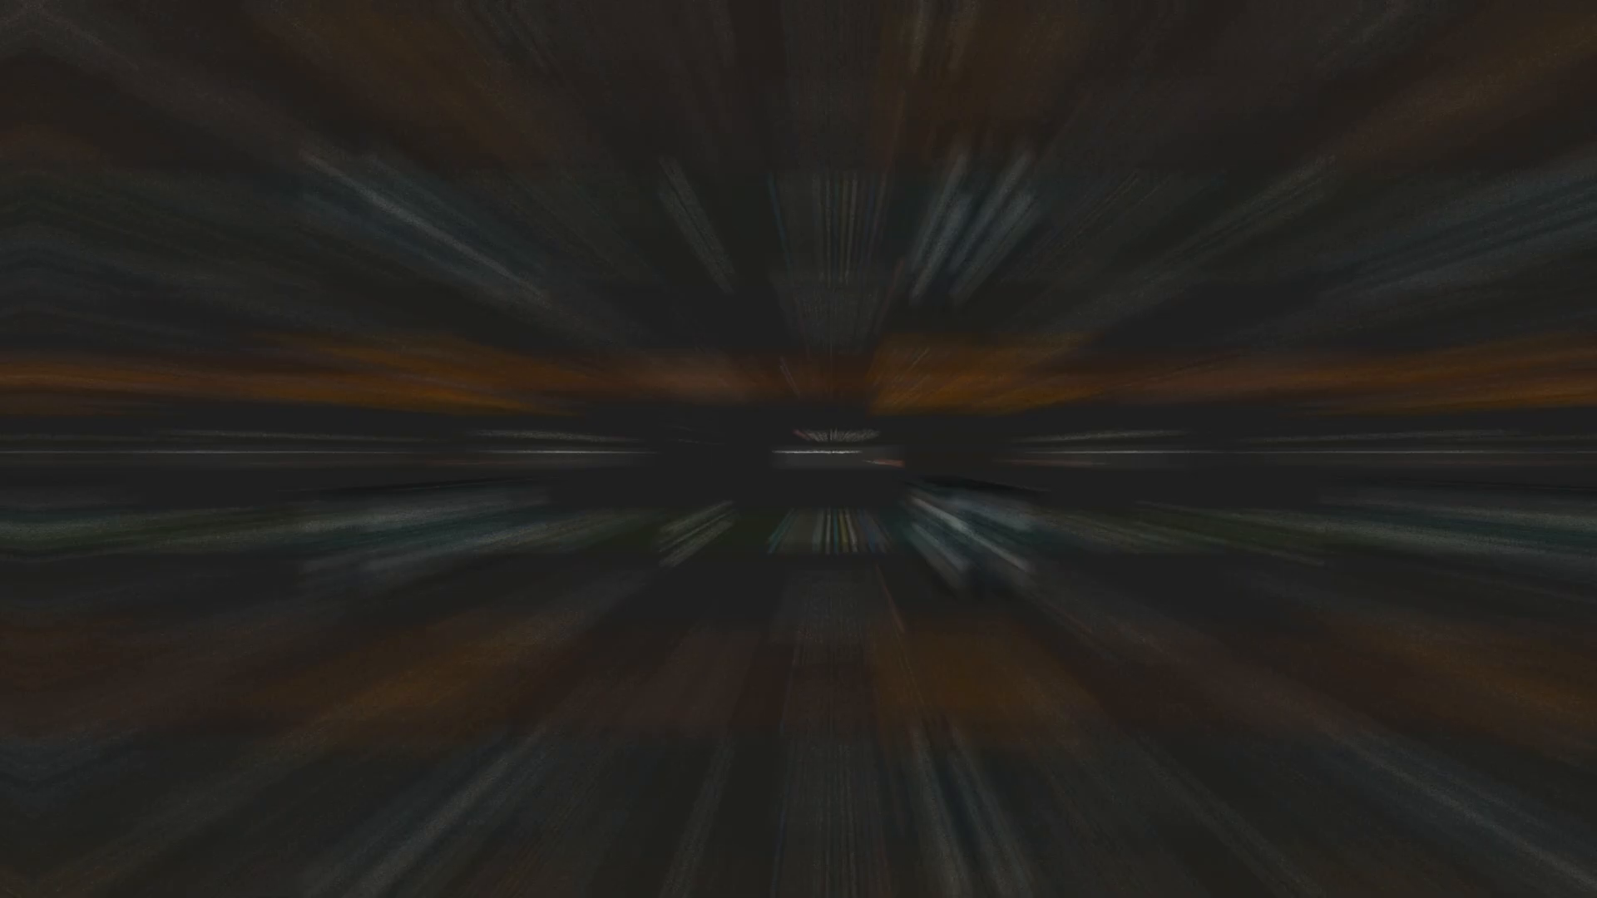
type(" quiz")
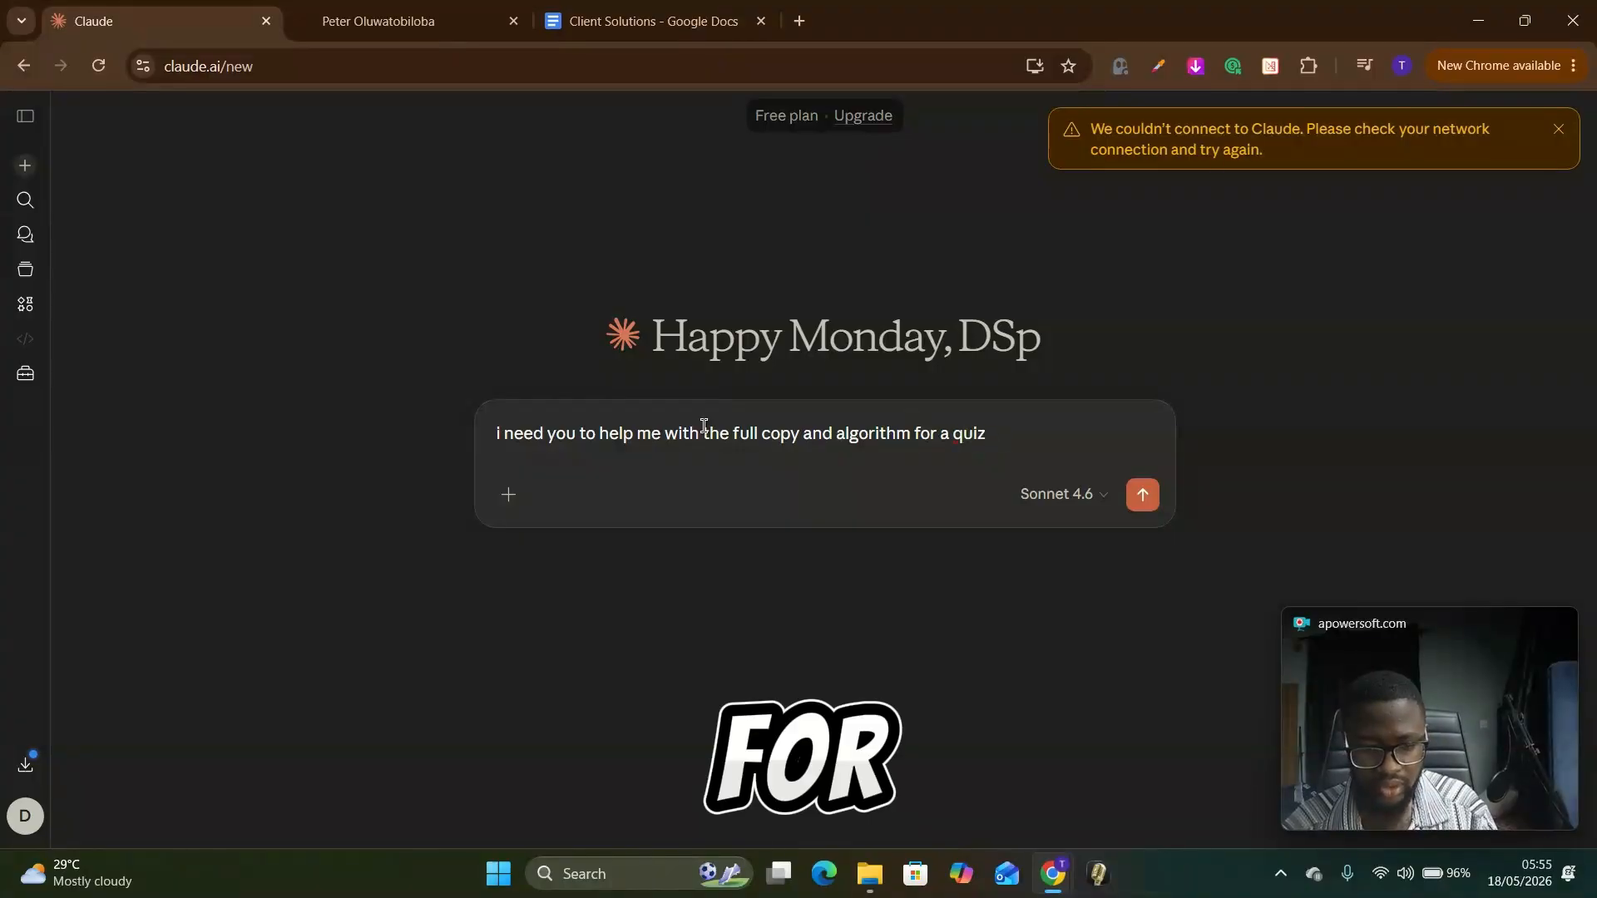
type(" funnel, ad t")
Step: Extend the prompt with "and then i need you to help with the result pages too."
key("BackSpace")
key("BackSpace")
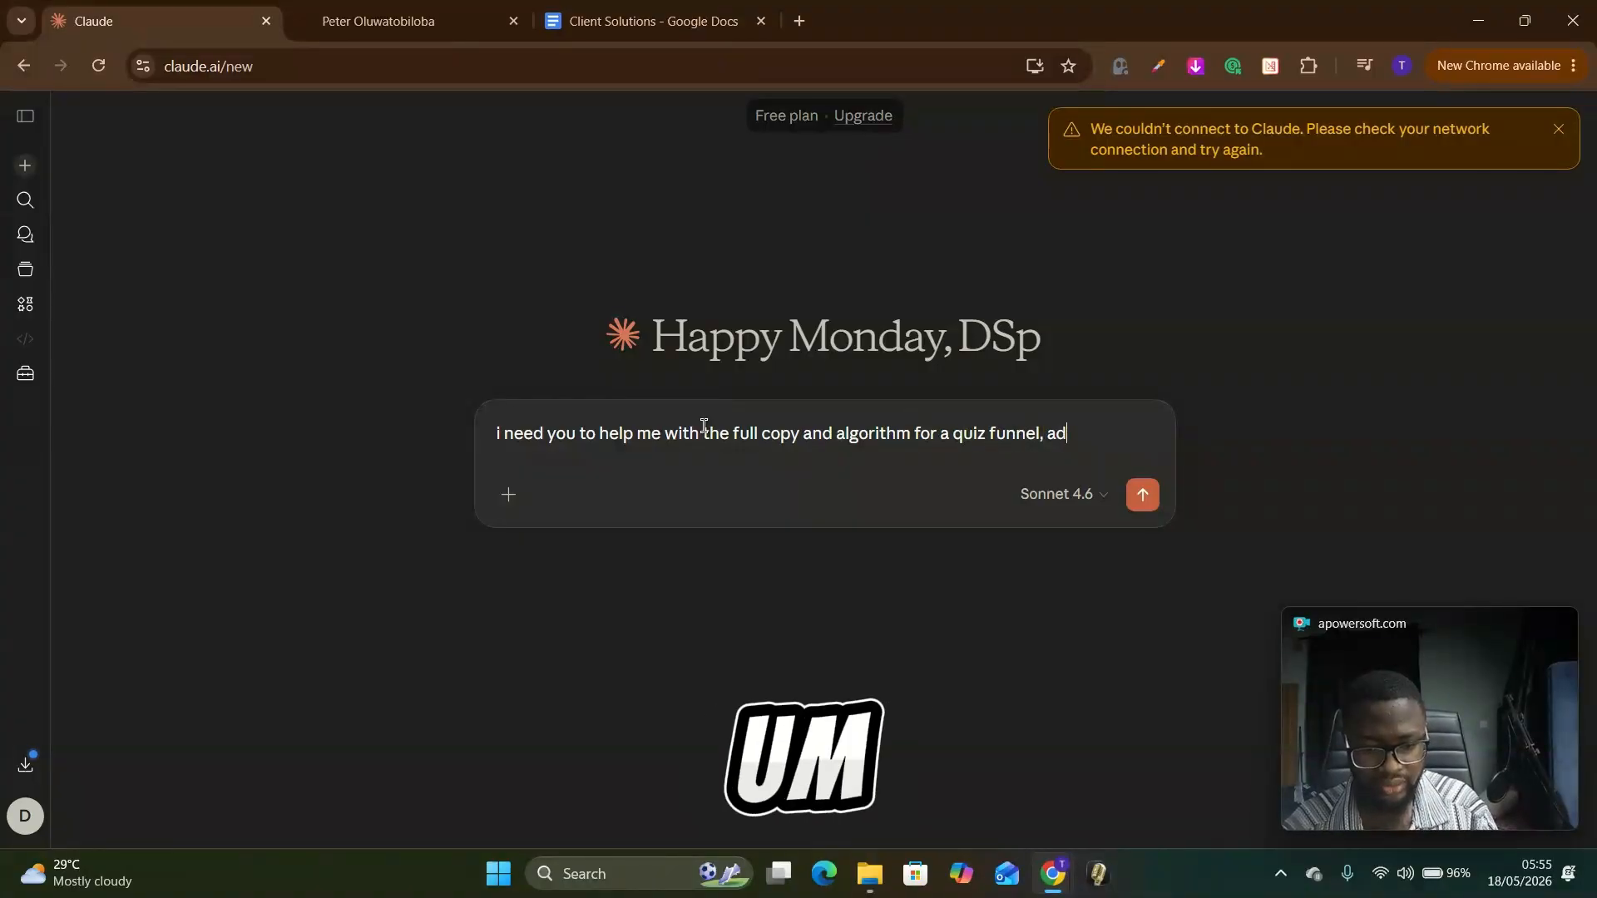
key("BackSpace")
type("m for a quiz funnel, and then ")
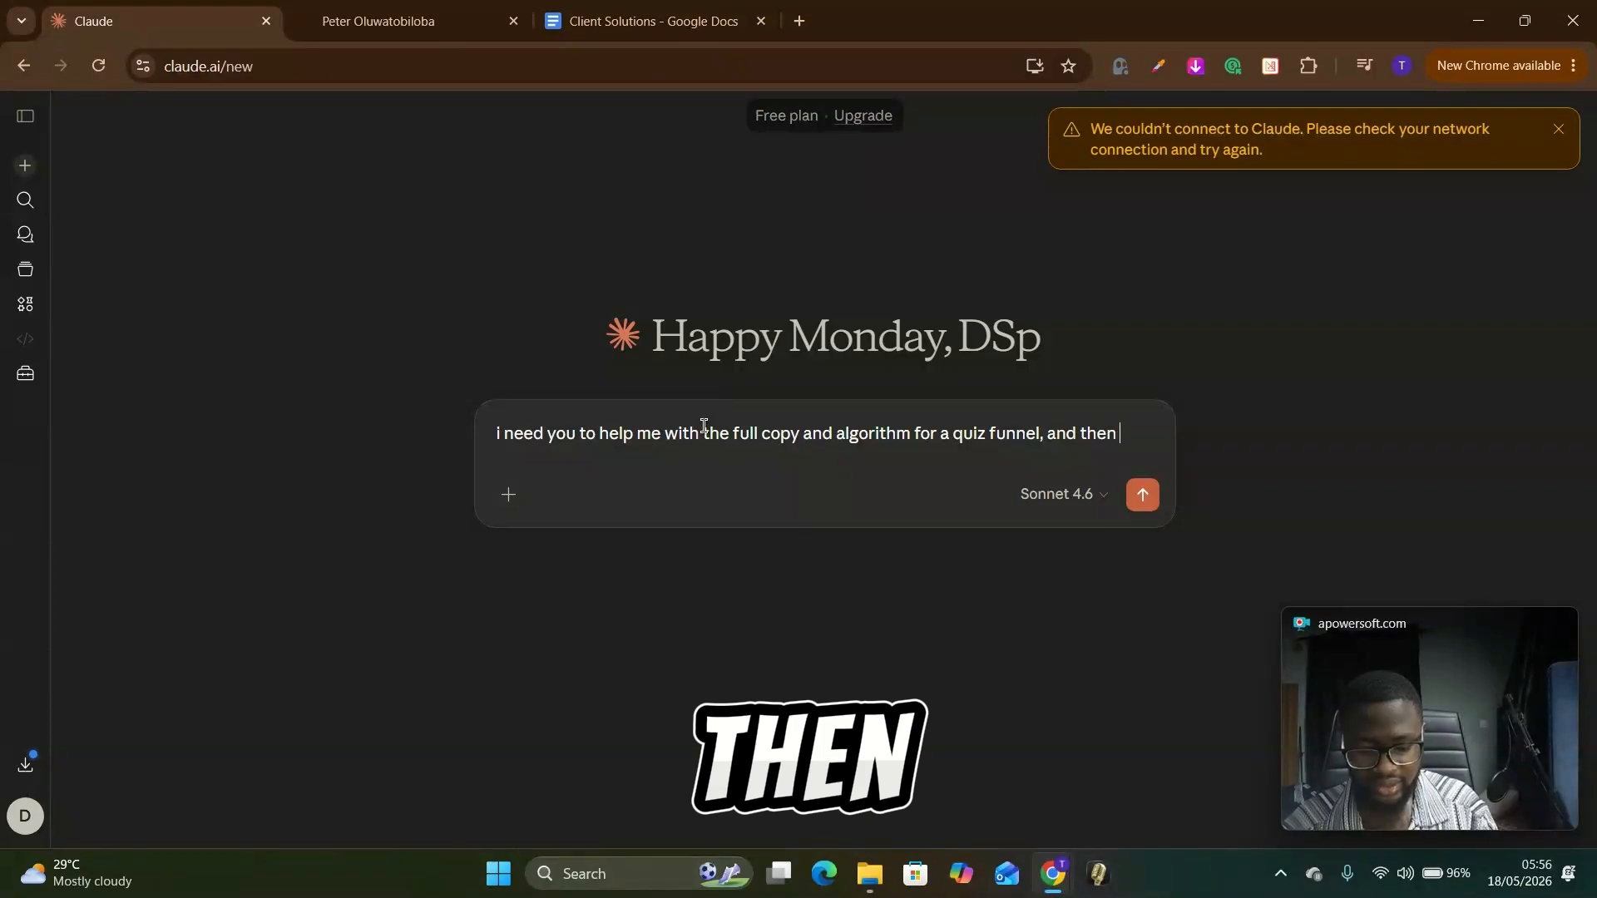
type("i need you to help wi")
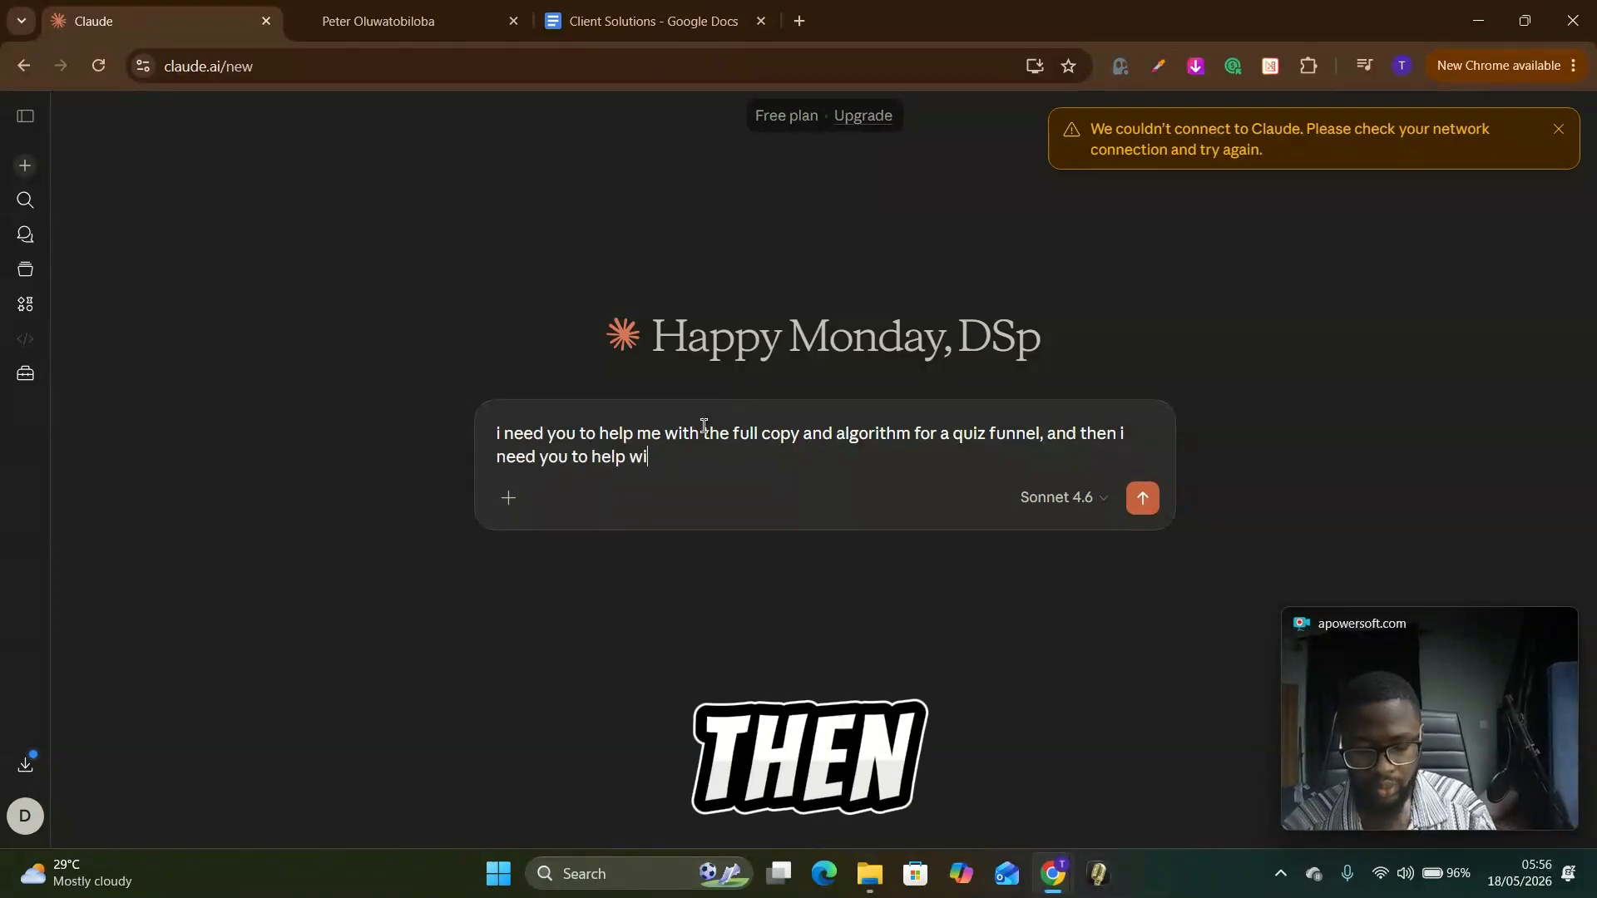
type("th the result p")
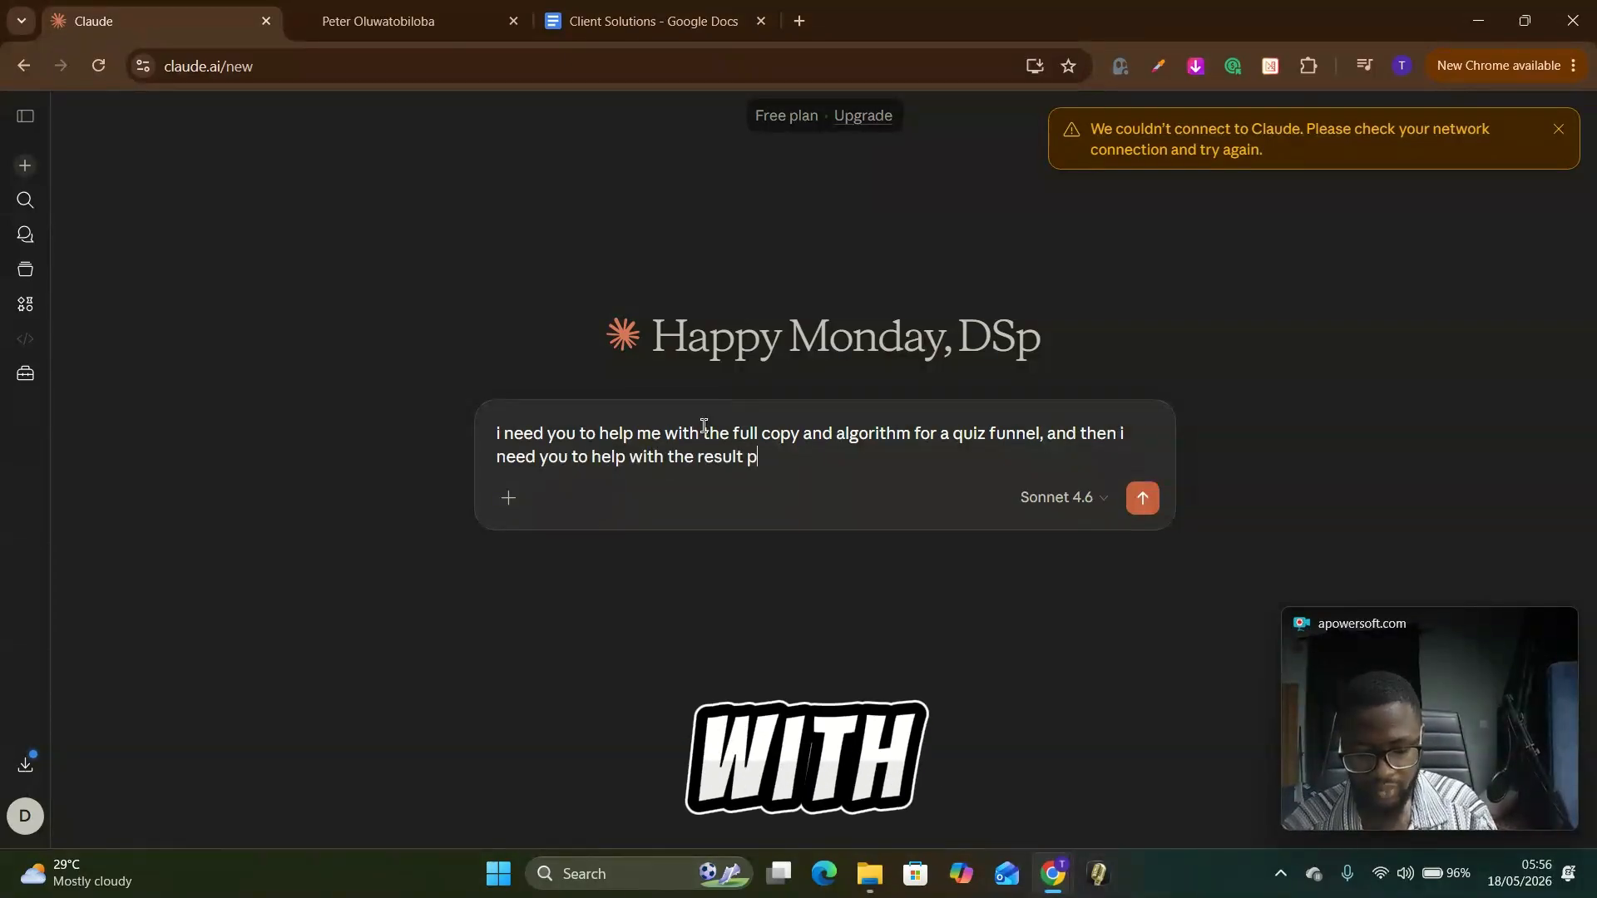
type("ages too.")
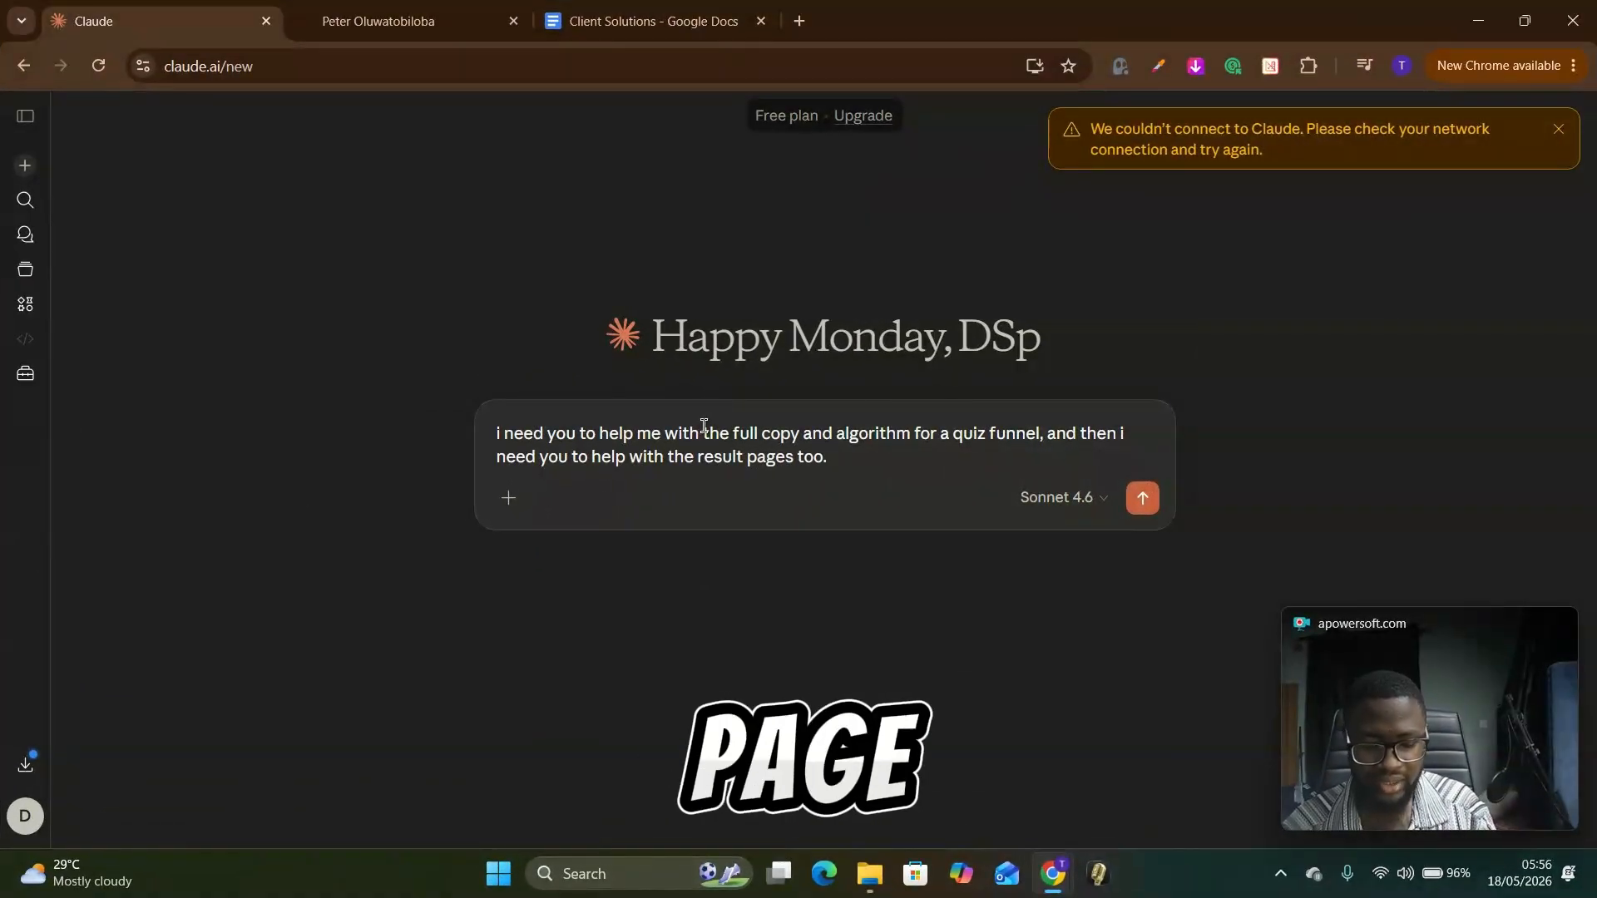
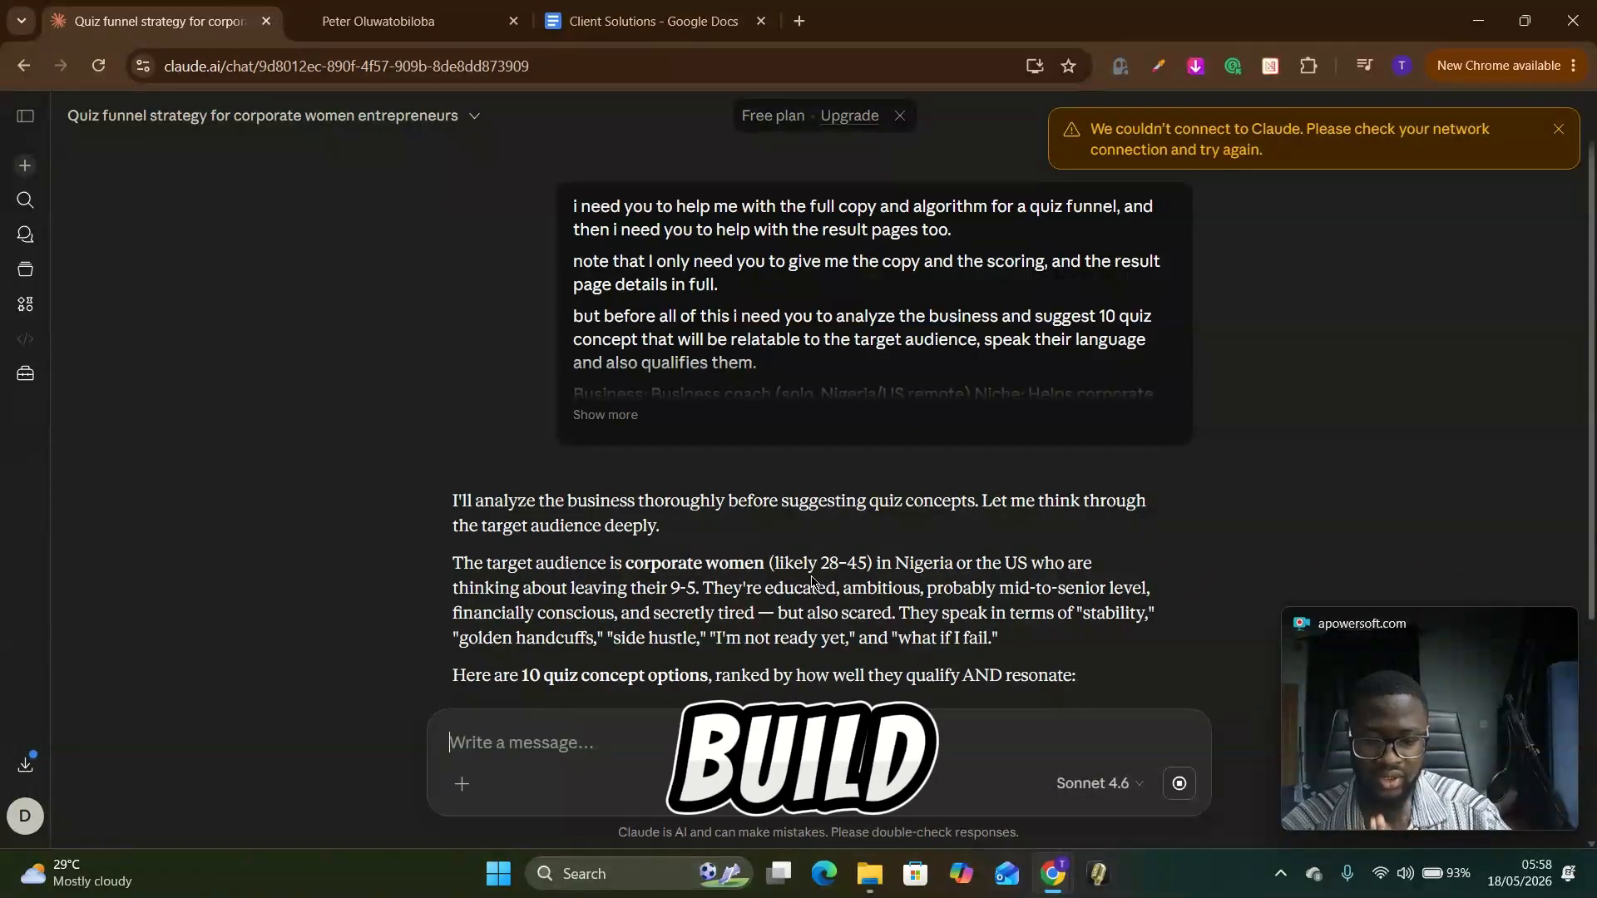
Step: Read through the audience analysis and the ten suggested quiz concepts down to the top recommendation
scroll(811, 579, "down", 5)
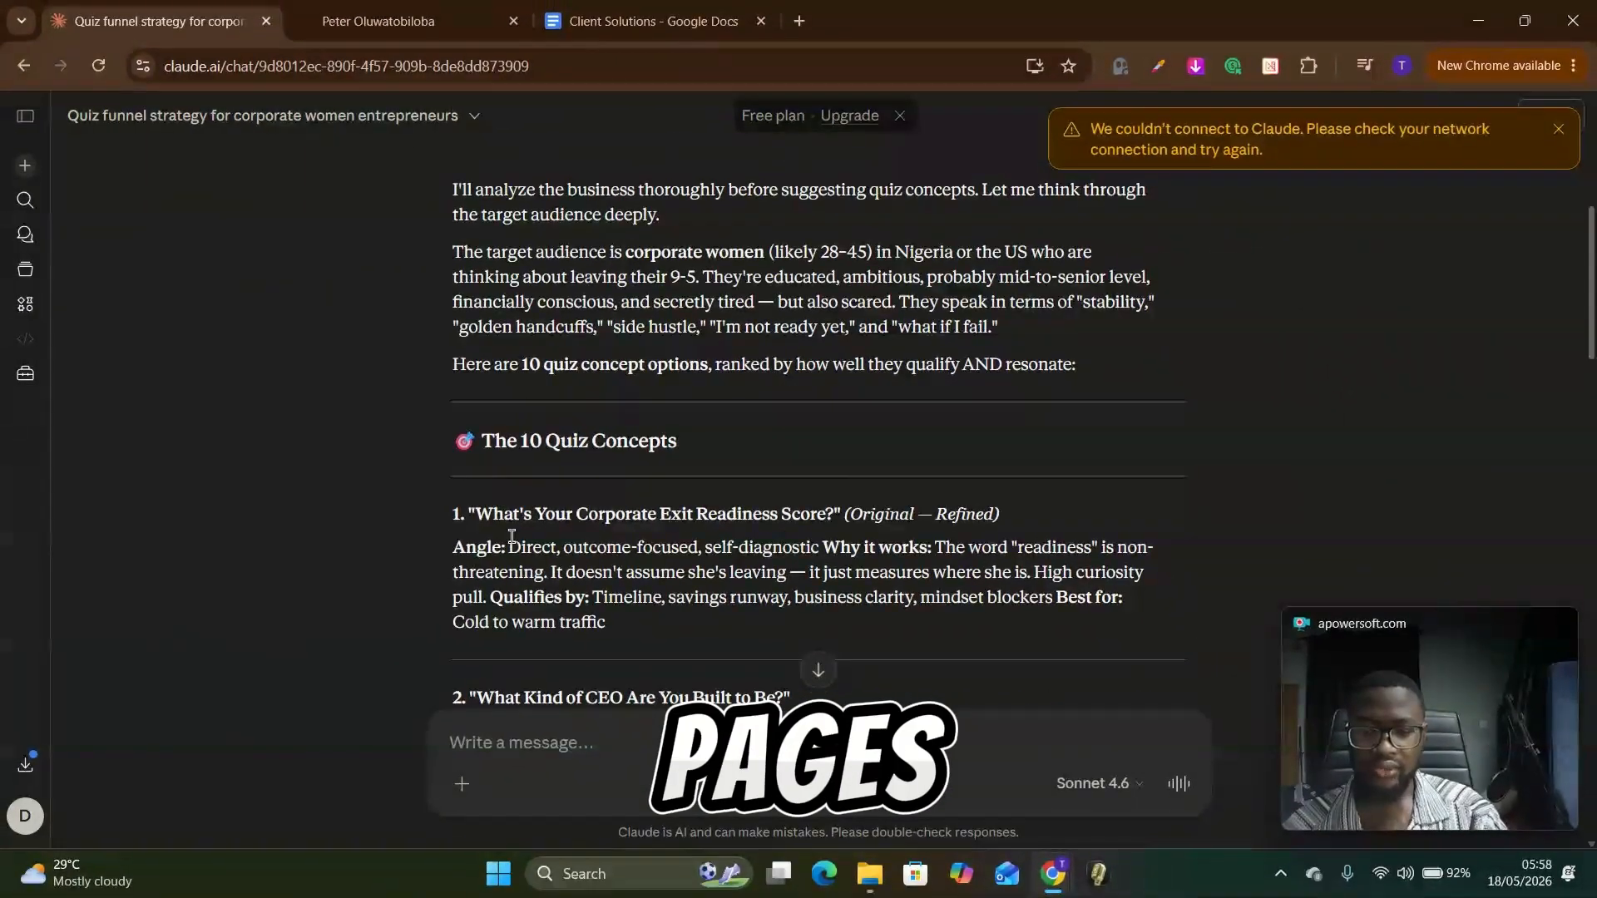
scroll(640, 524, "up", 1)
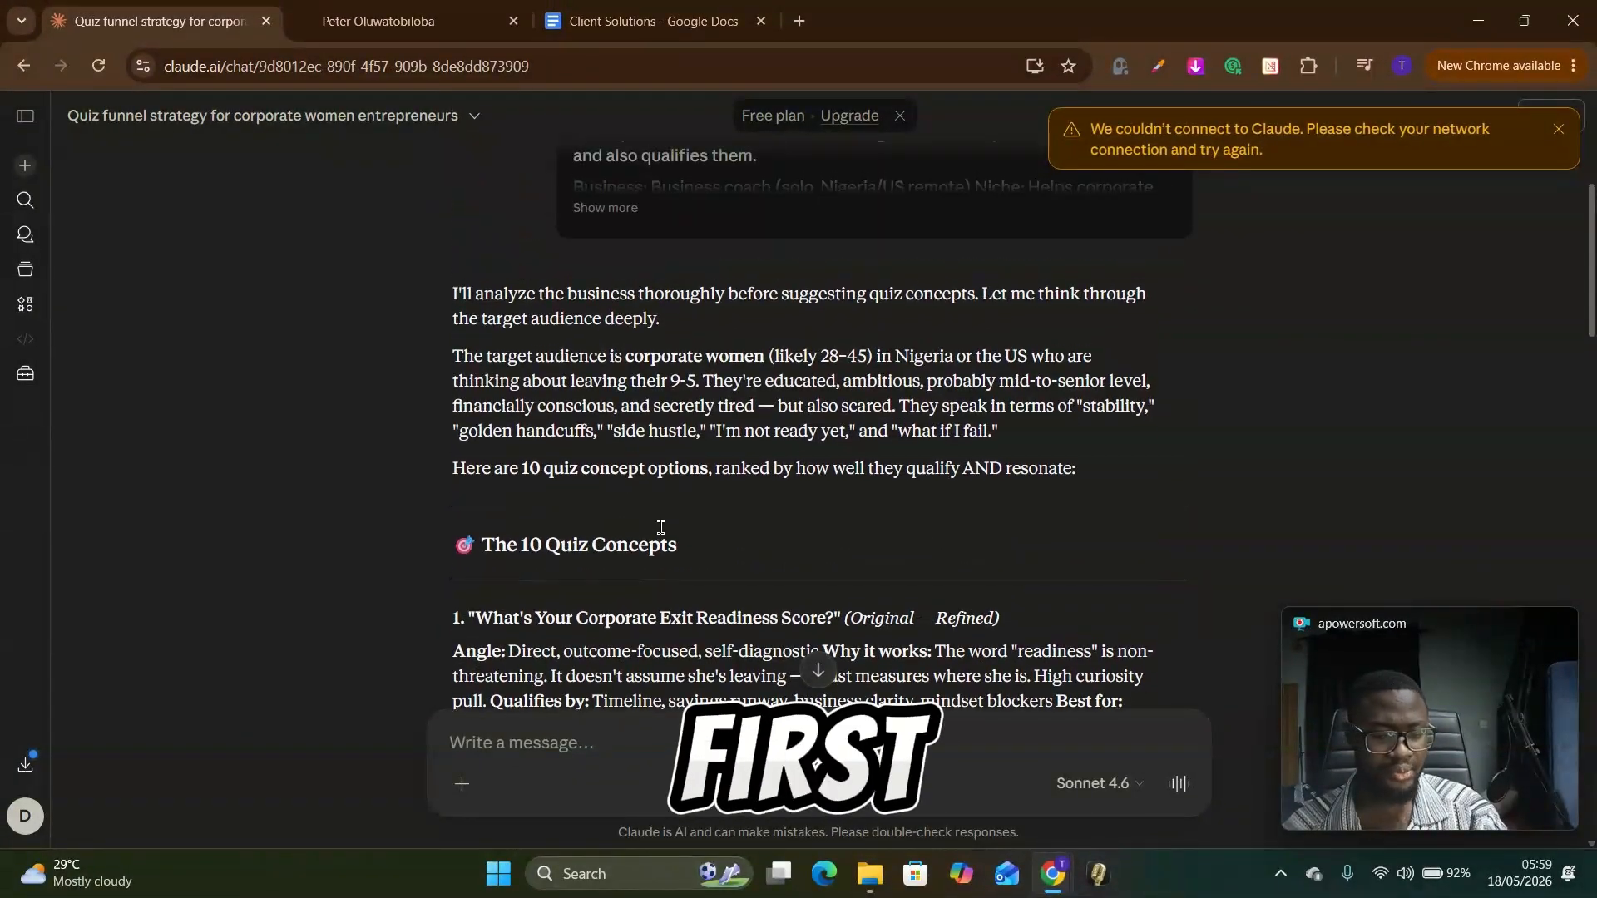
scroll(706, 609, "down", 1)
scroll(916, 523, "down", 1)
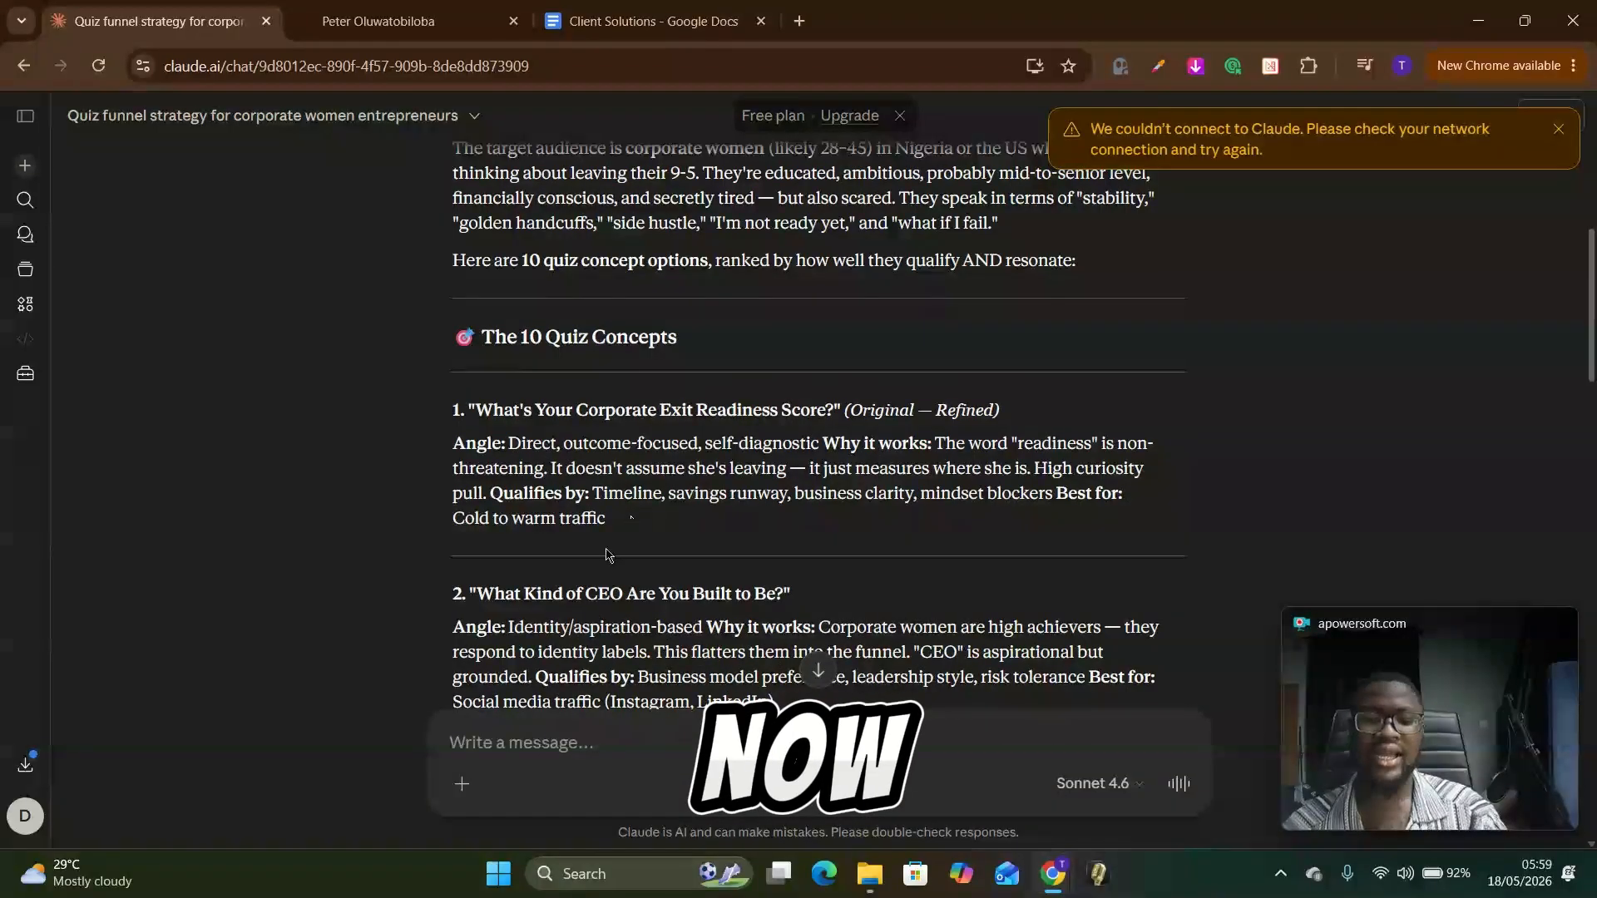
scroll(640, 553, "down", 1)
scroll(637, 562, "up", 1)
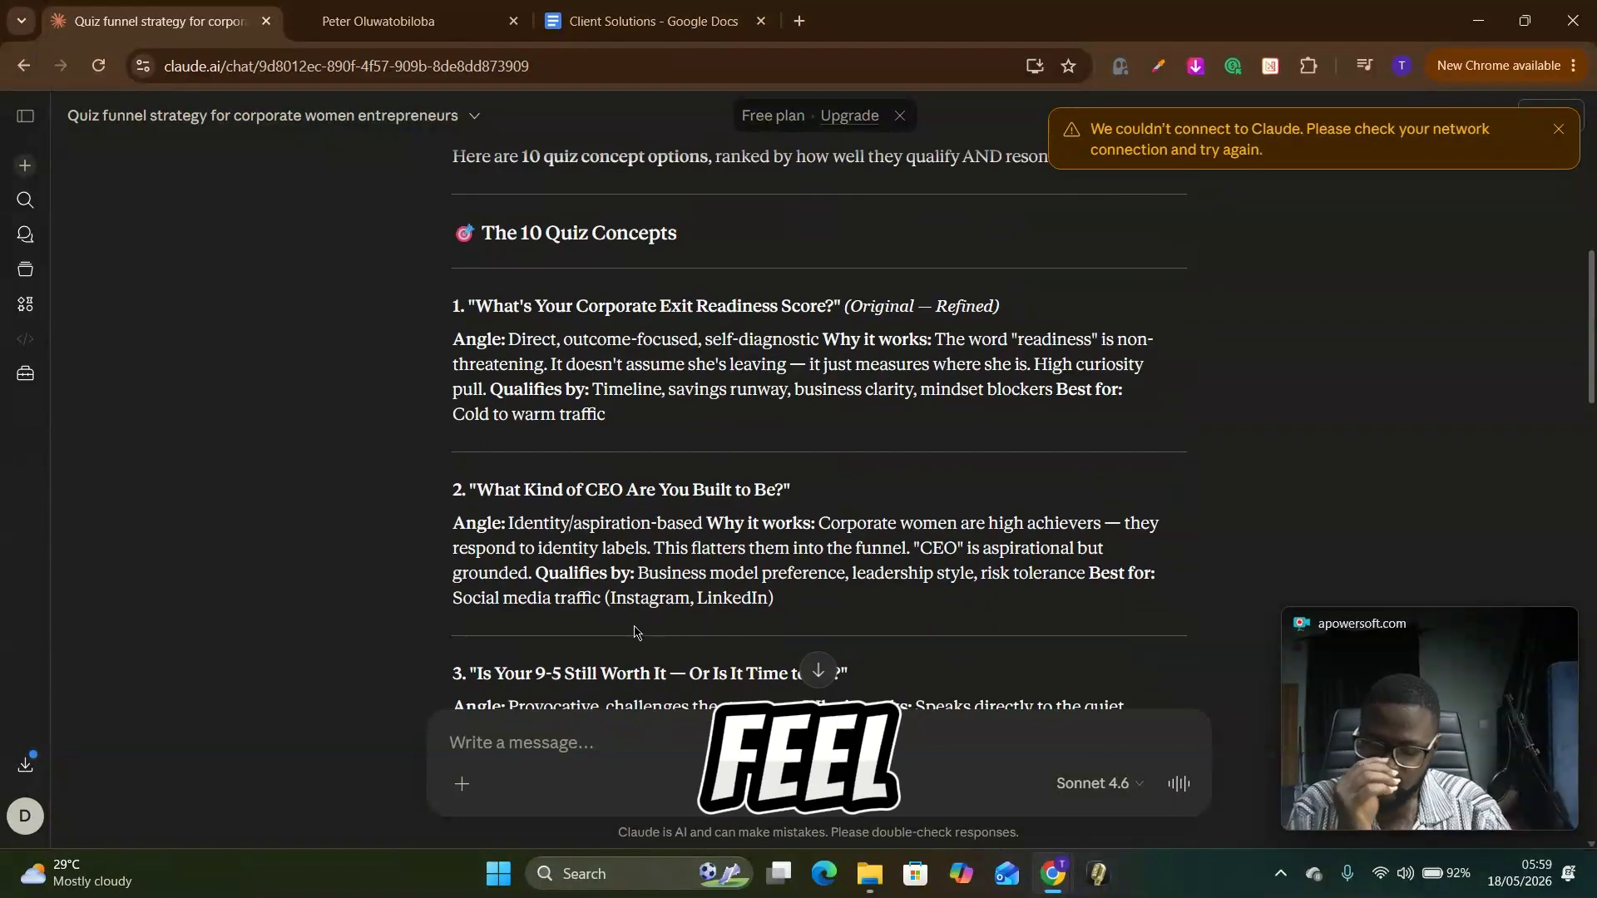
scroll(673, 557, "down", 1)
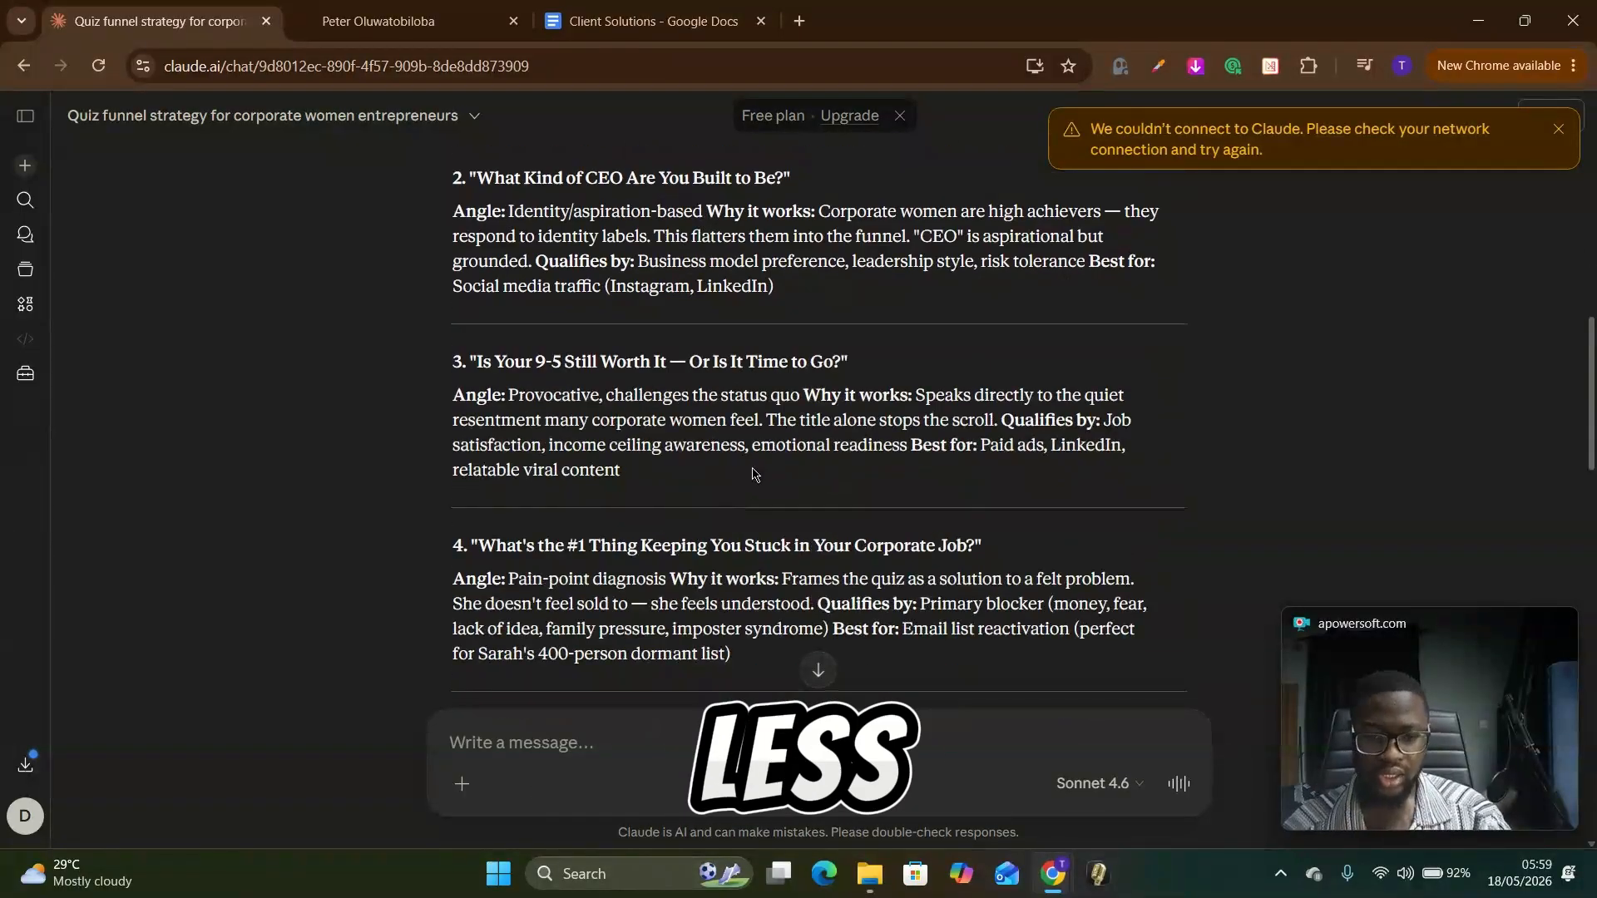
scroll(657, 416, "down", 1)
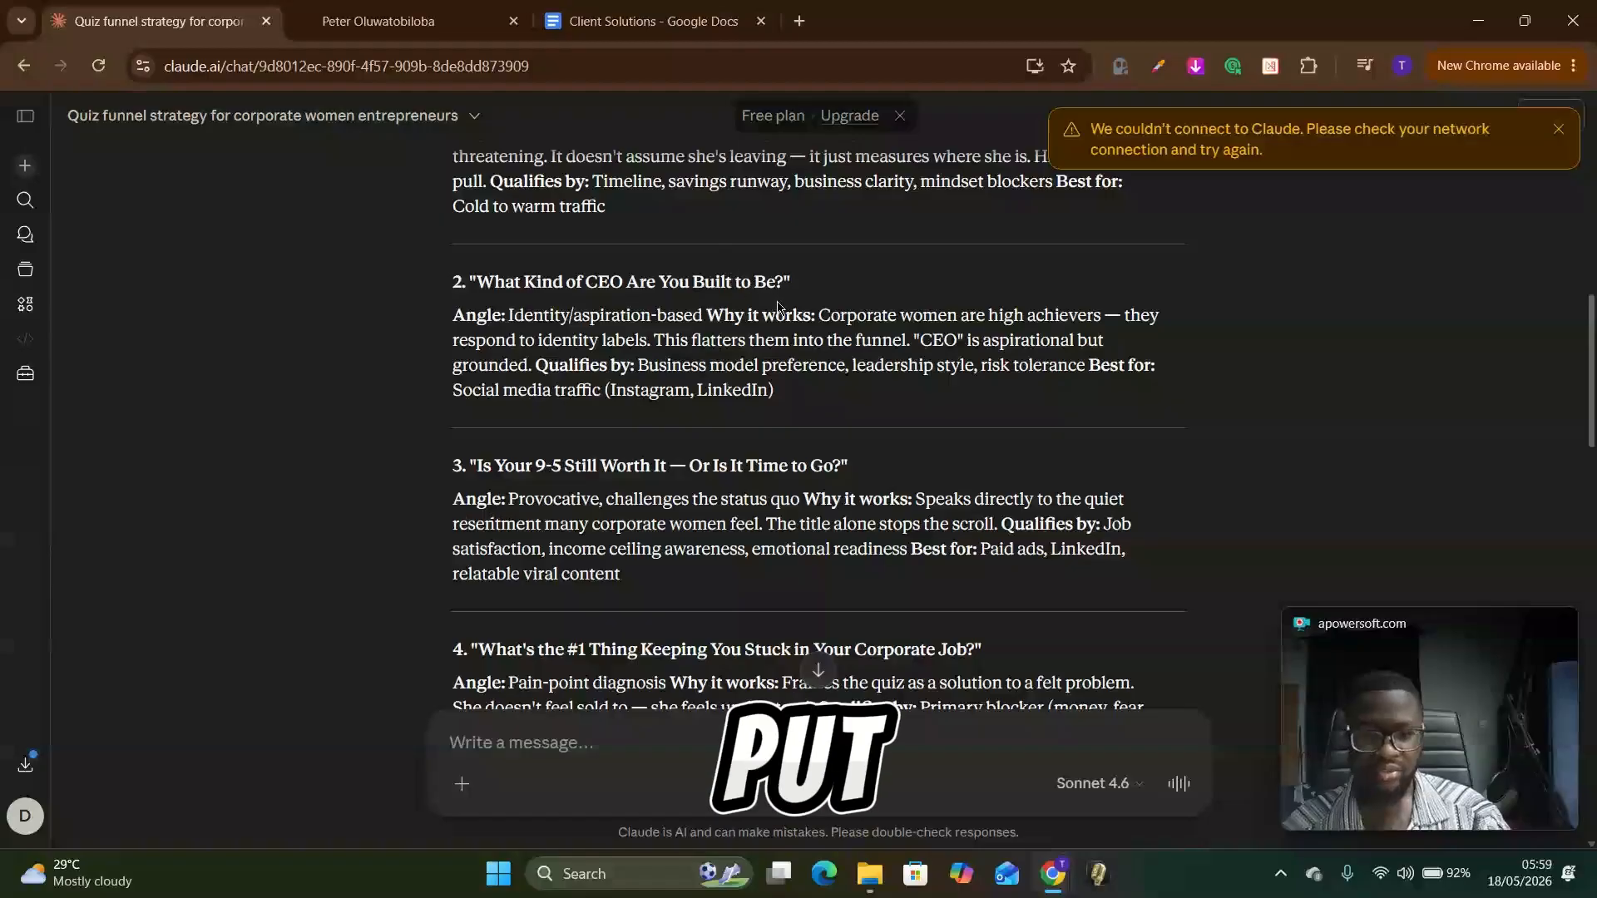
scroll(588, 347, "down", 1)
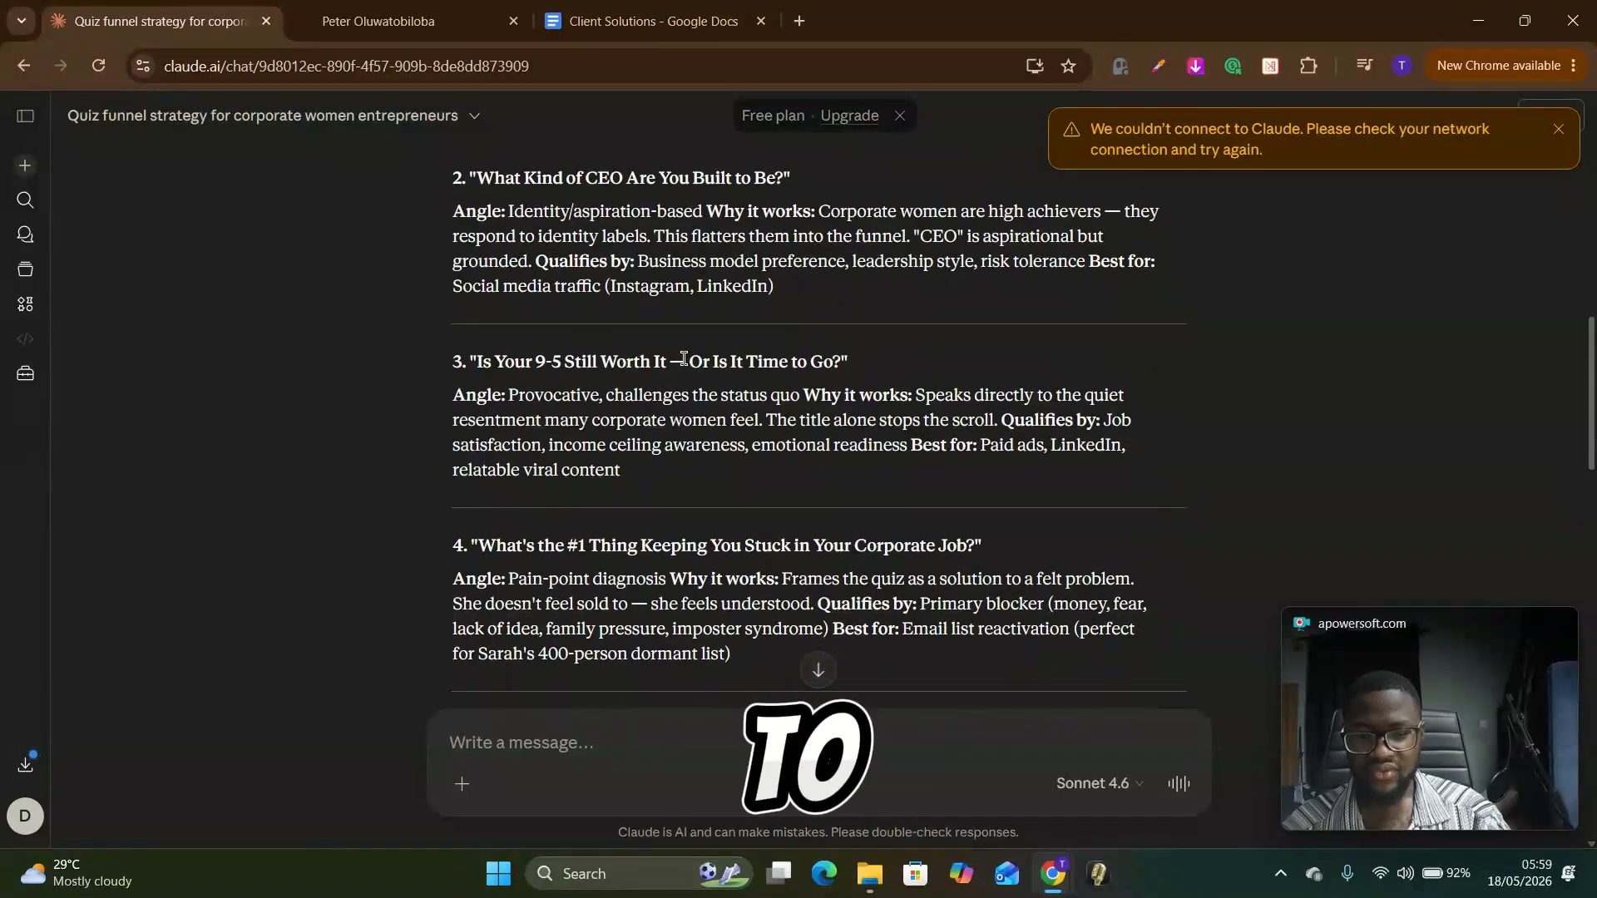
scroll(811, 404, "down", 2)
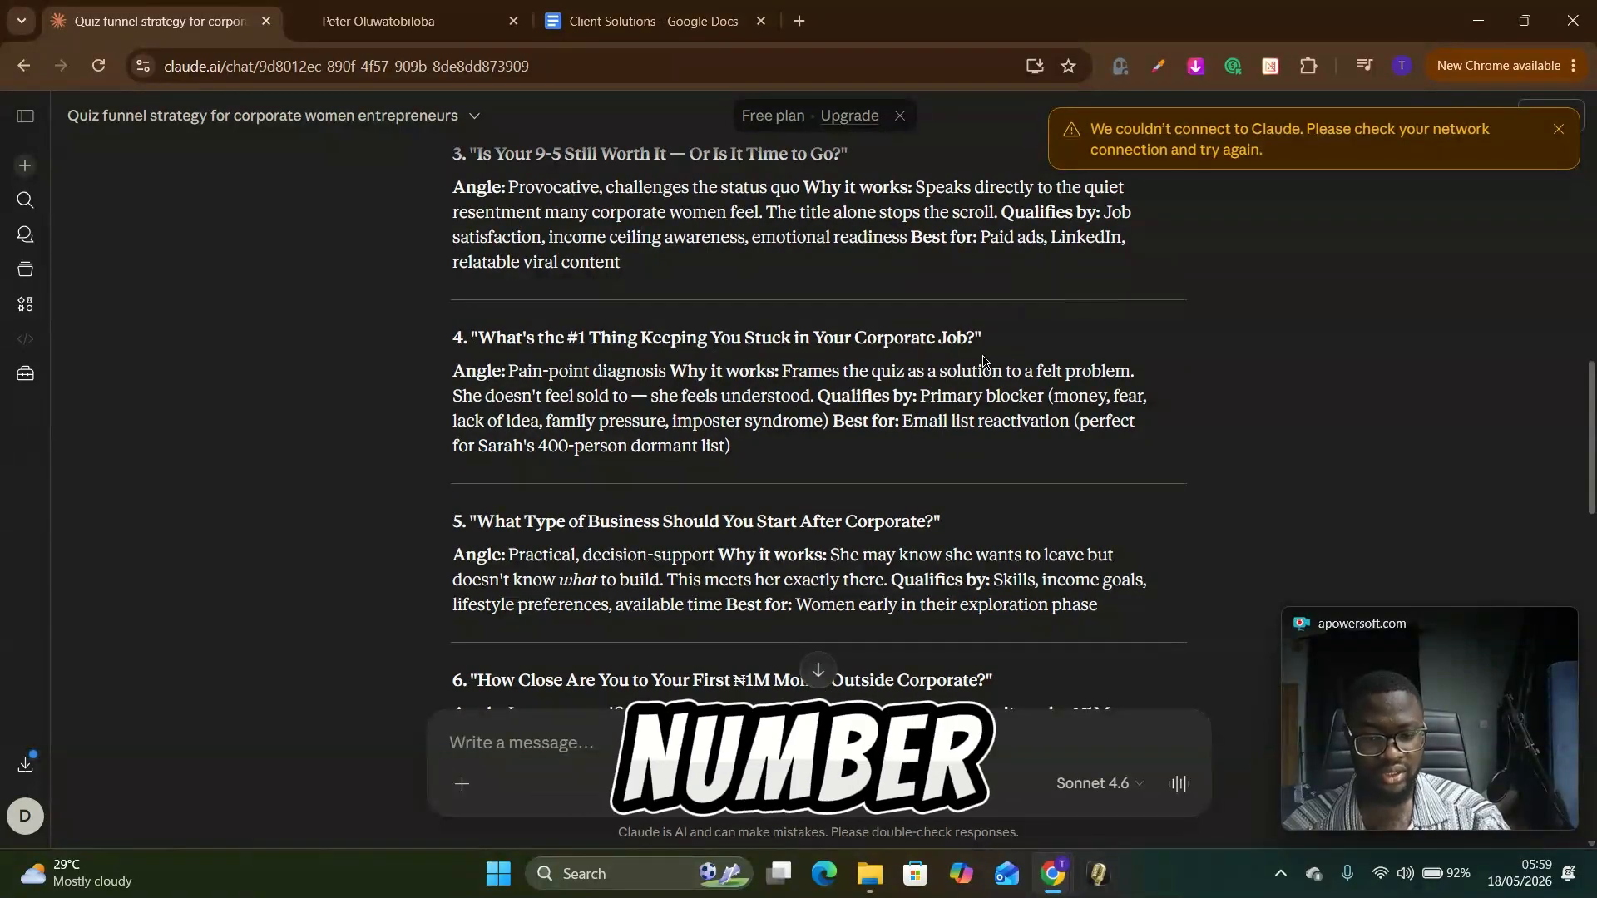
scroll(985, 364, "down", 3)
scroll(983, 366, "up", 3)
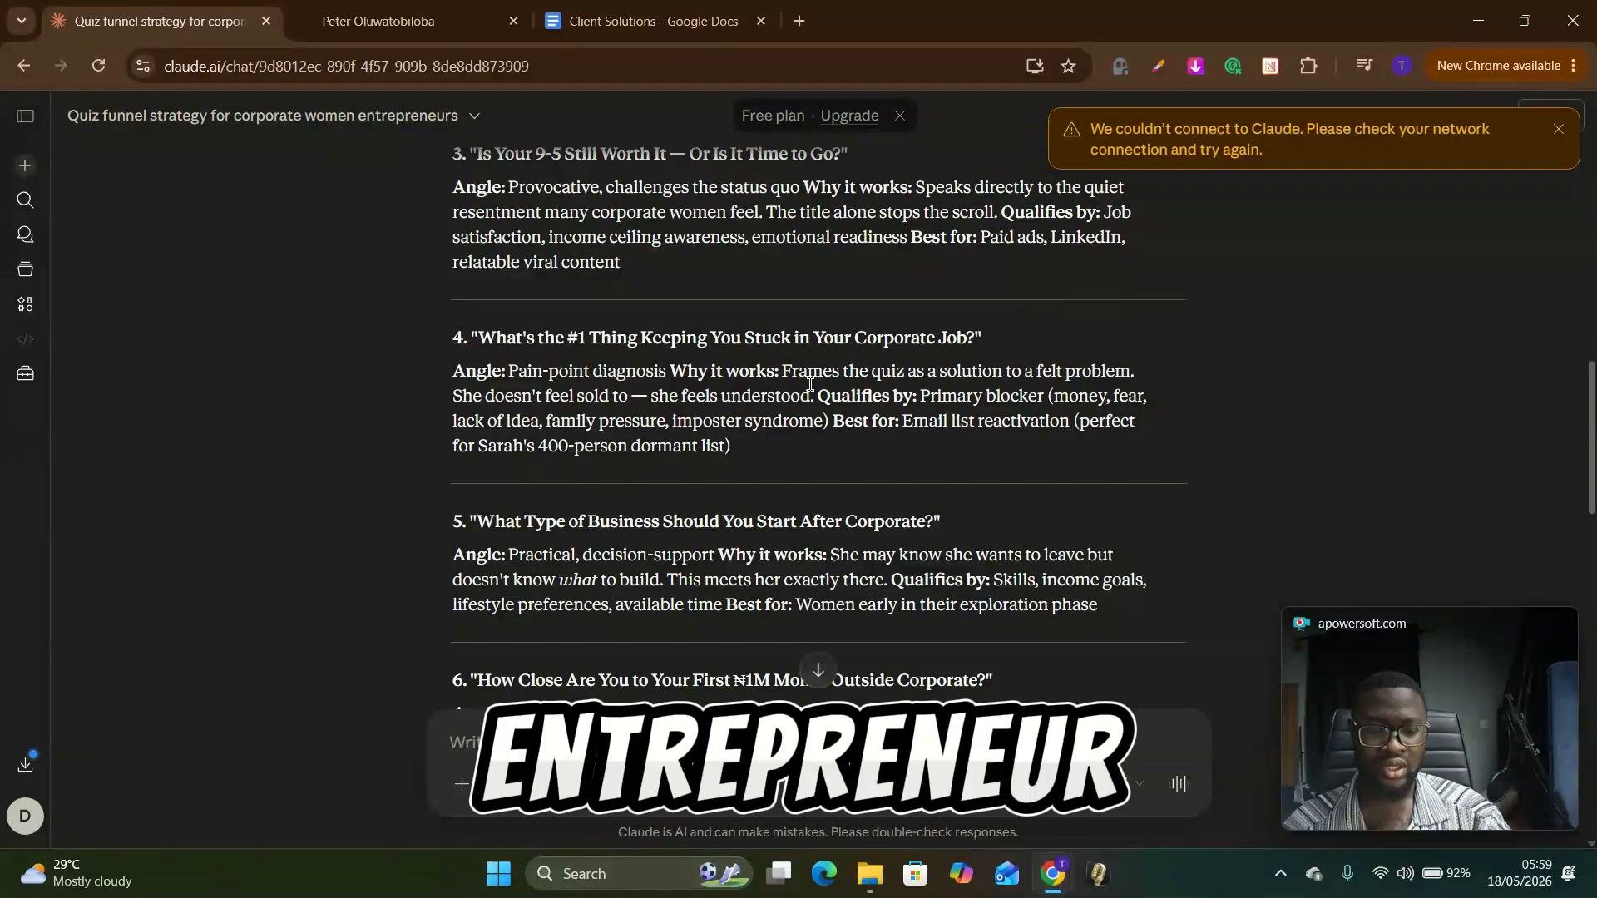
scroll(434, 585, "down", 3)
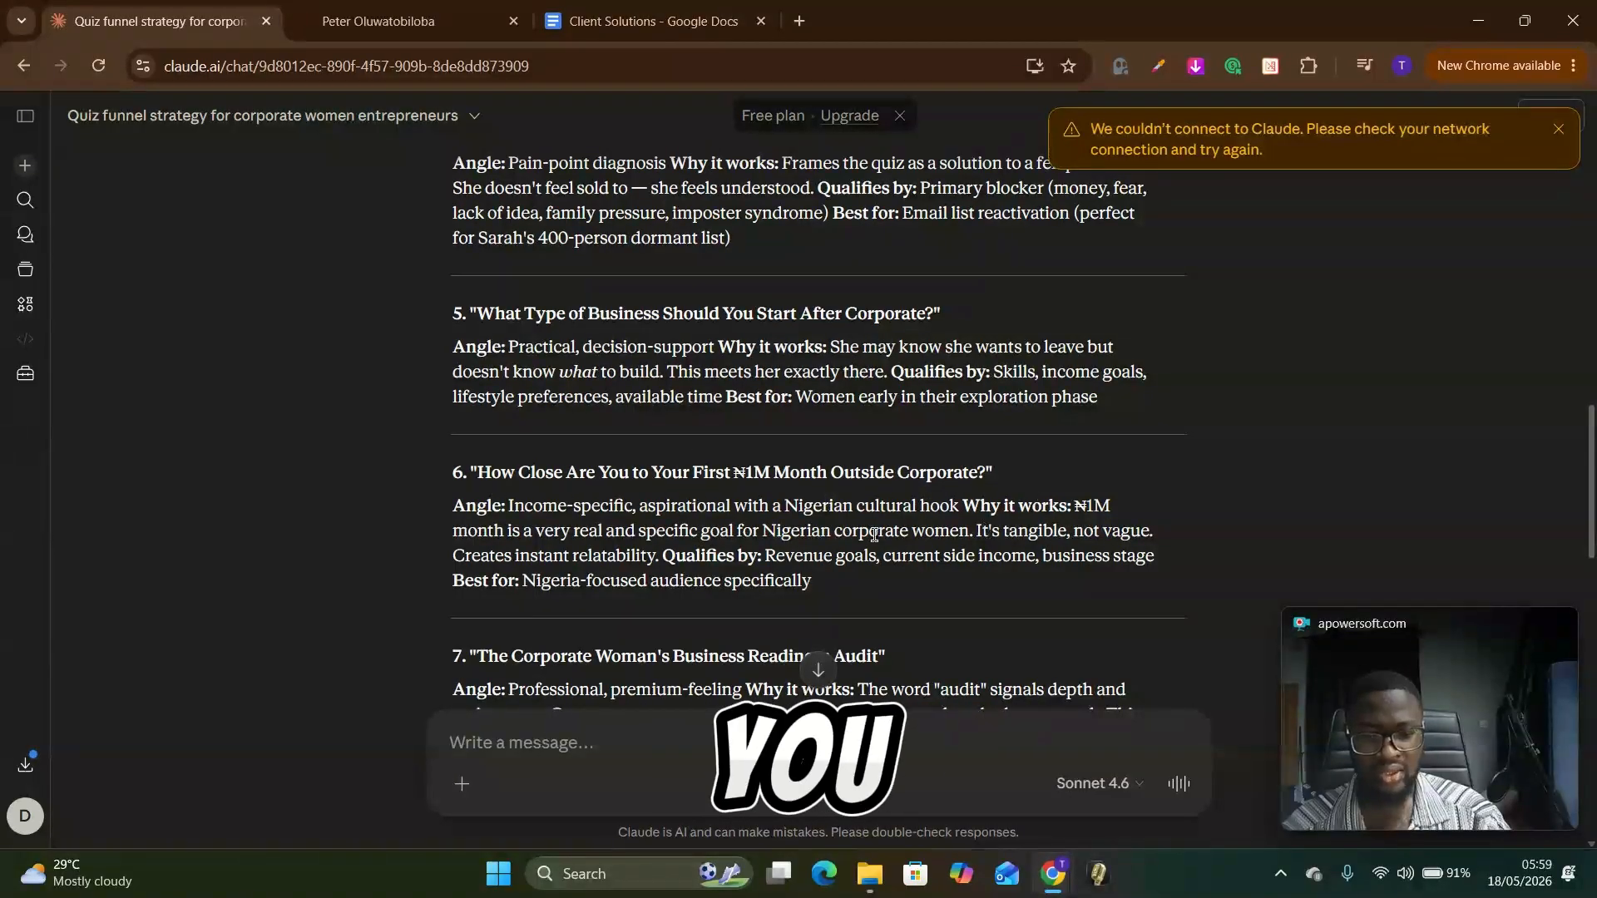
scroll(874, 534, "down", 3)
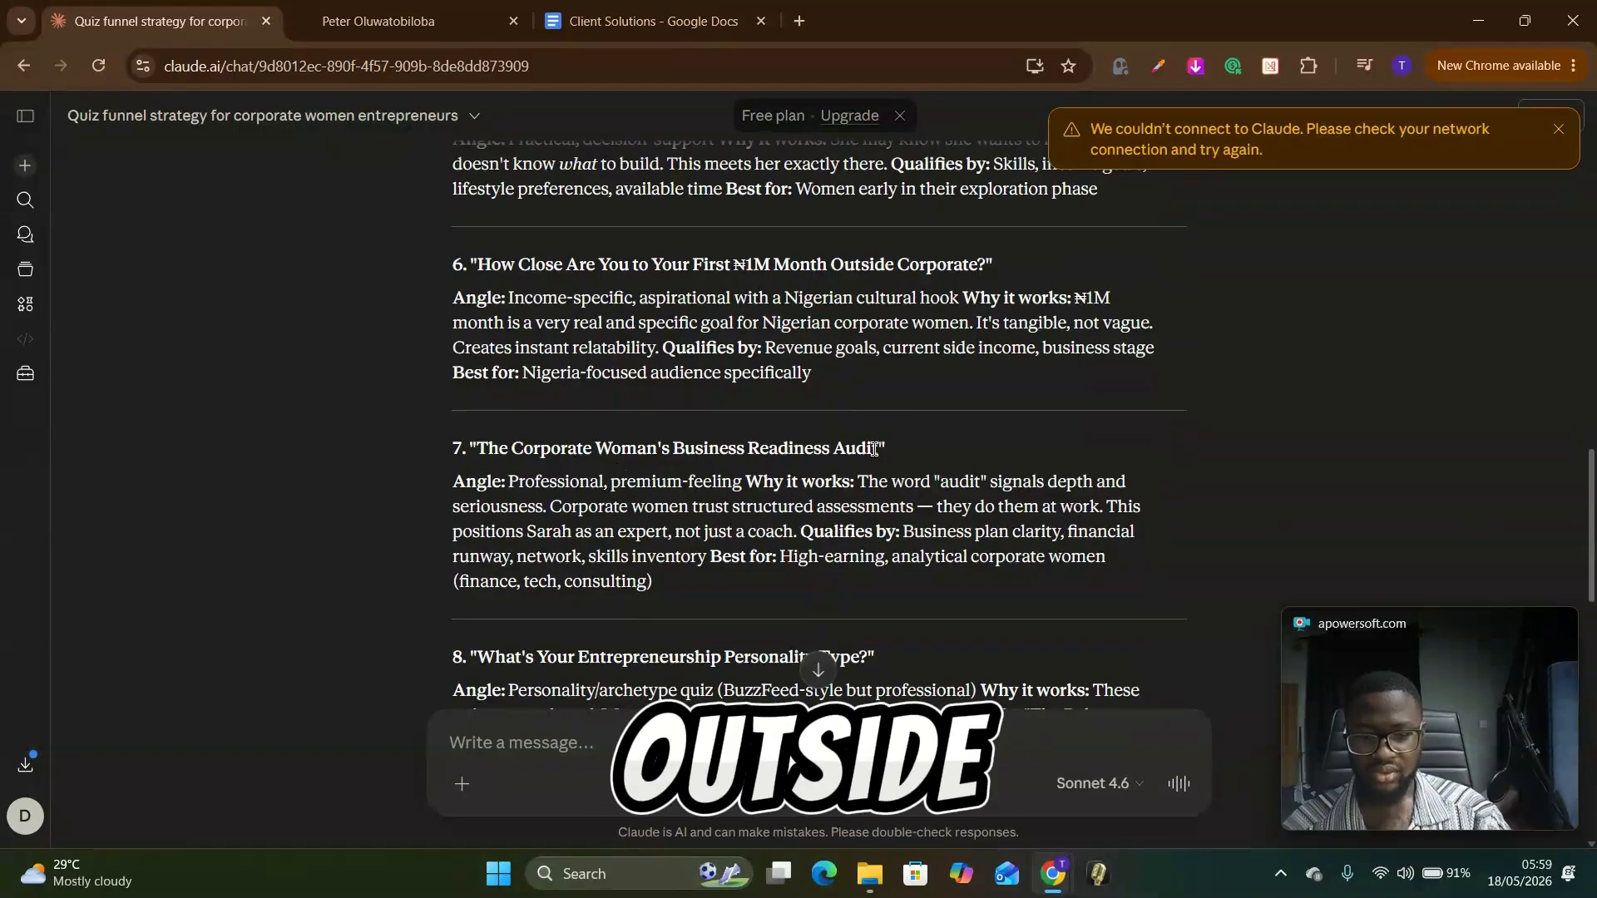
scroll(874, 450, "down", 3)
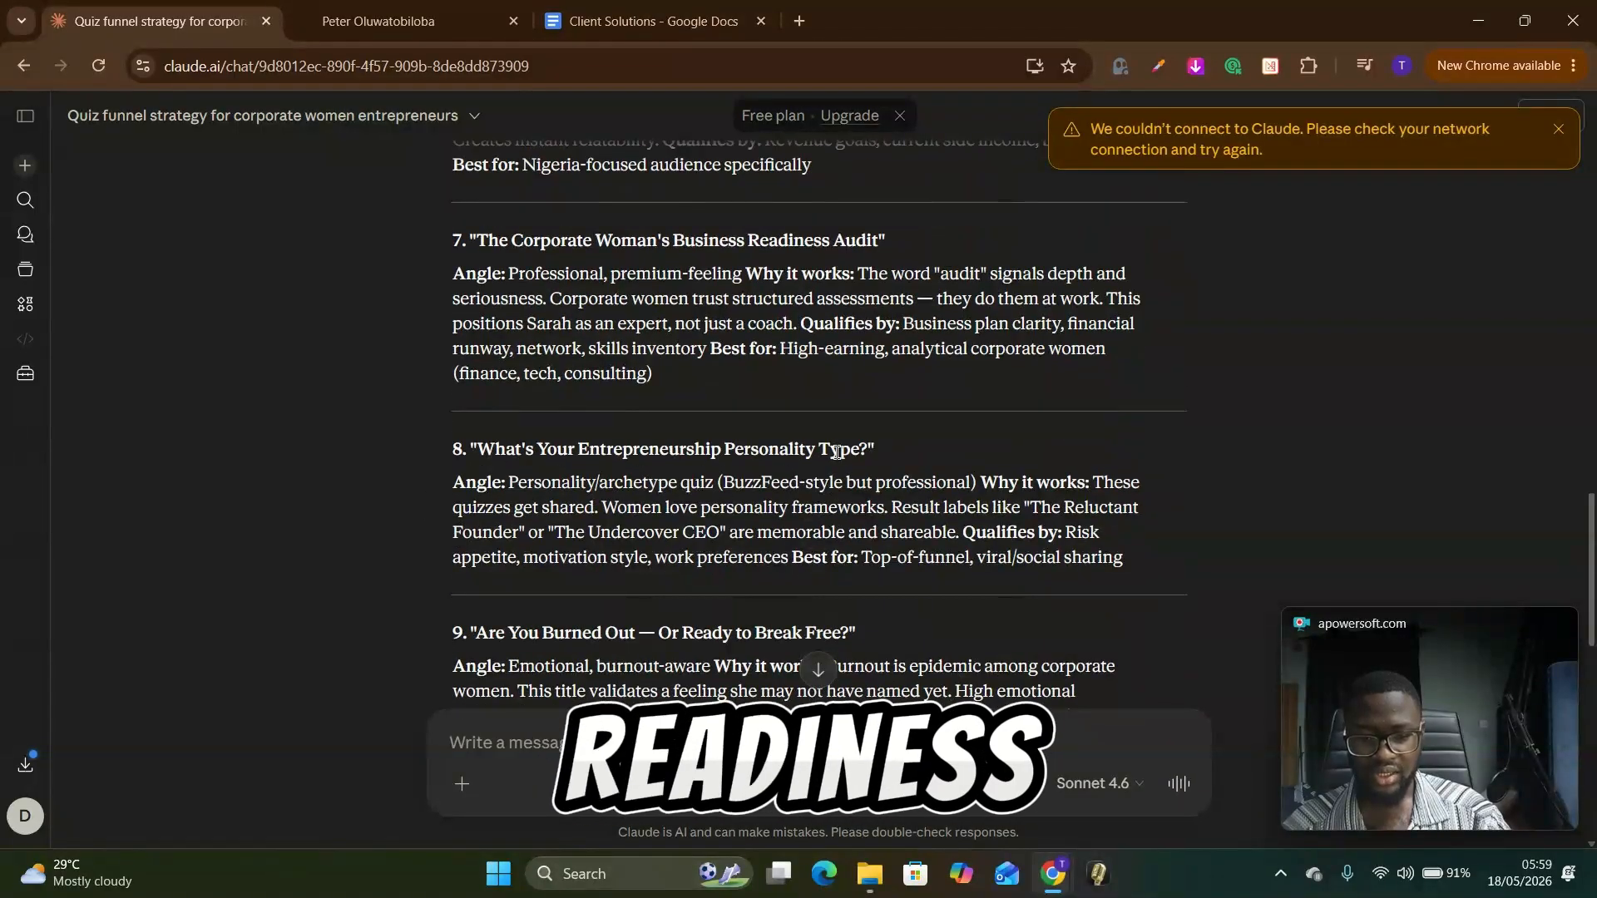
scroll(836, 452, "down", 3)
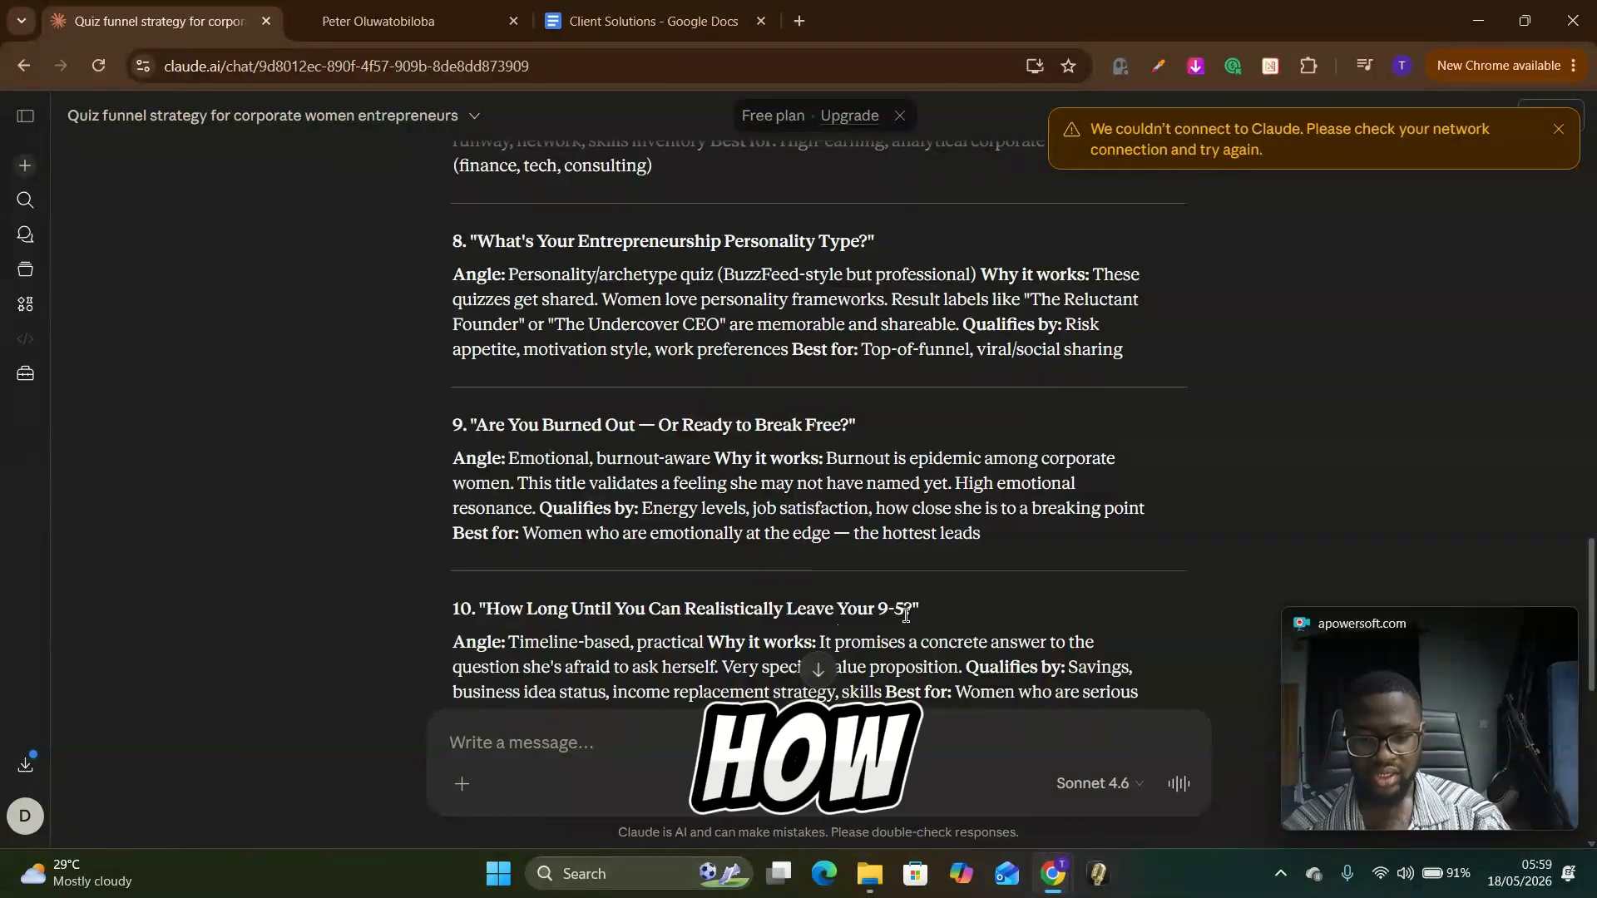
scroll(903, 591, "down", 5)
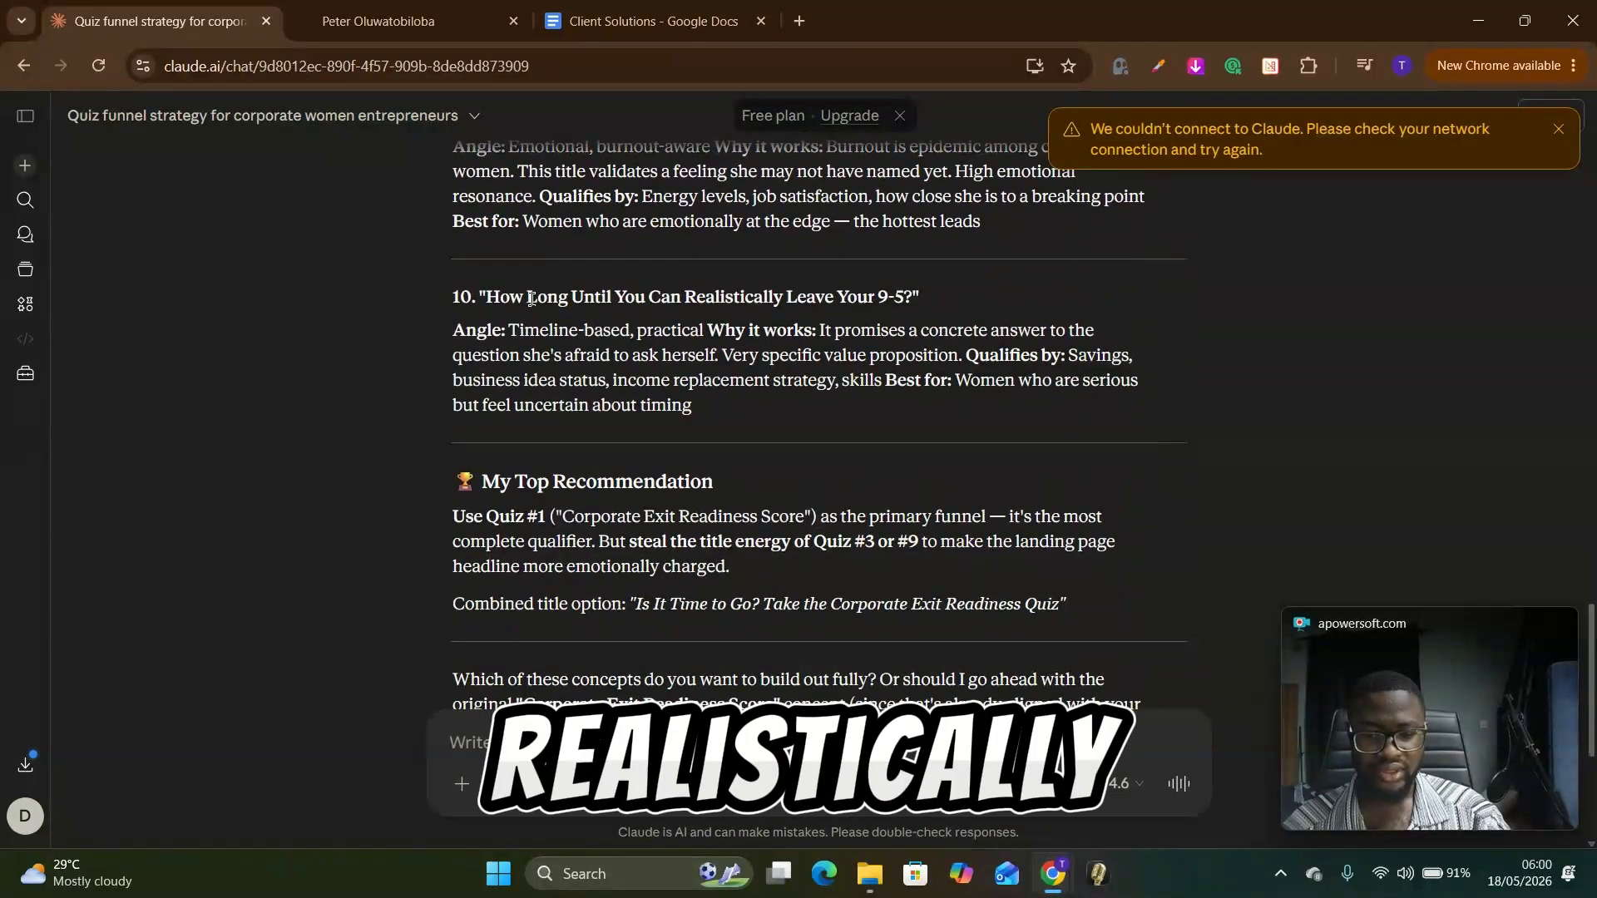
Step: Go back over the quiz concepts and highlight concept 4, "What's the #1 Thing Keeping You Stuck in Your Corporate Job?", with its description
left_click_drag(531, 298, 754, 333)
scroll(700, 472, "up", 10)
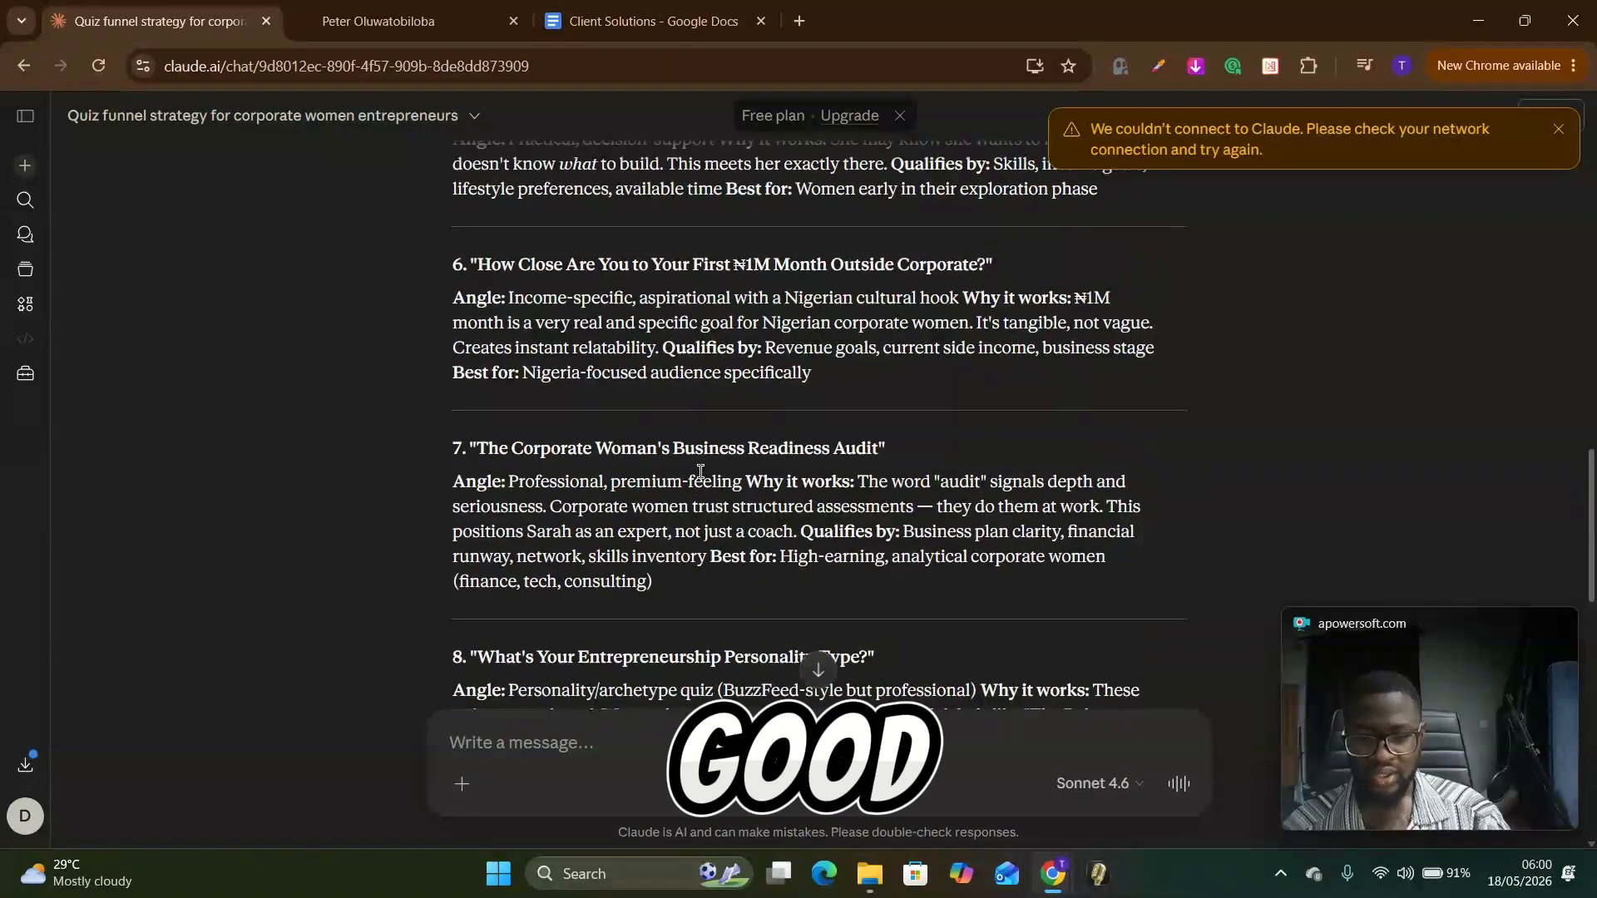
scroll(700, 471, "up", 5)
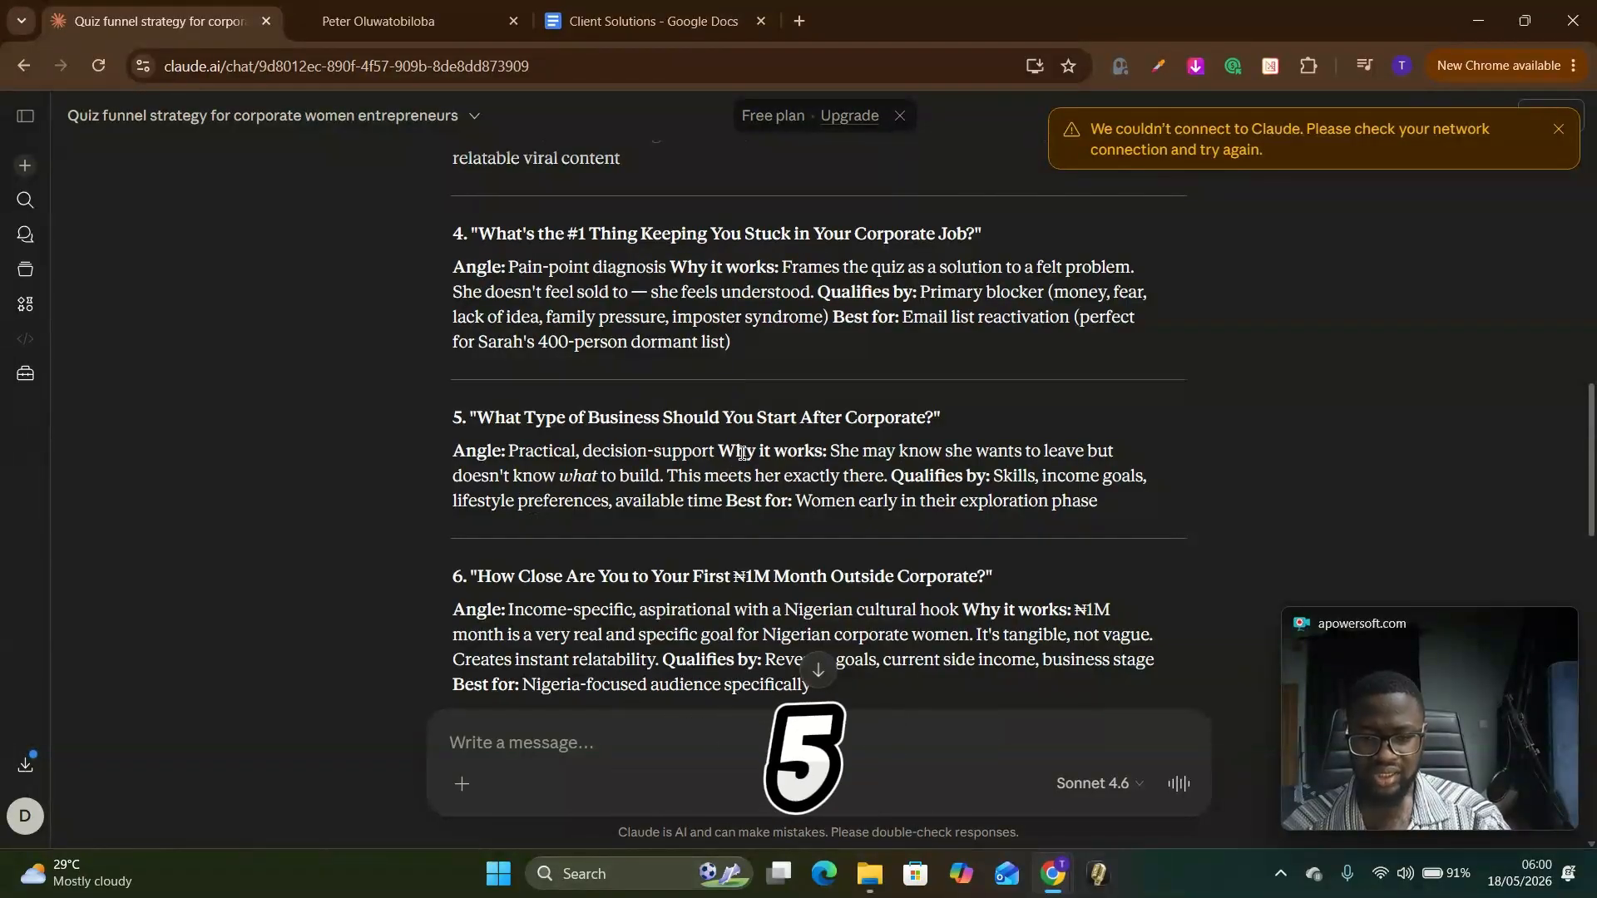
scroll(478, 413, "up", 3)
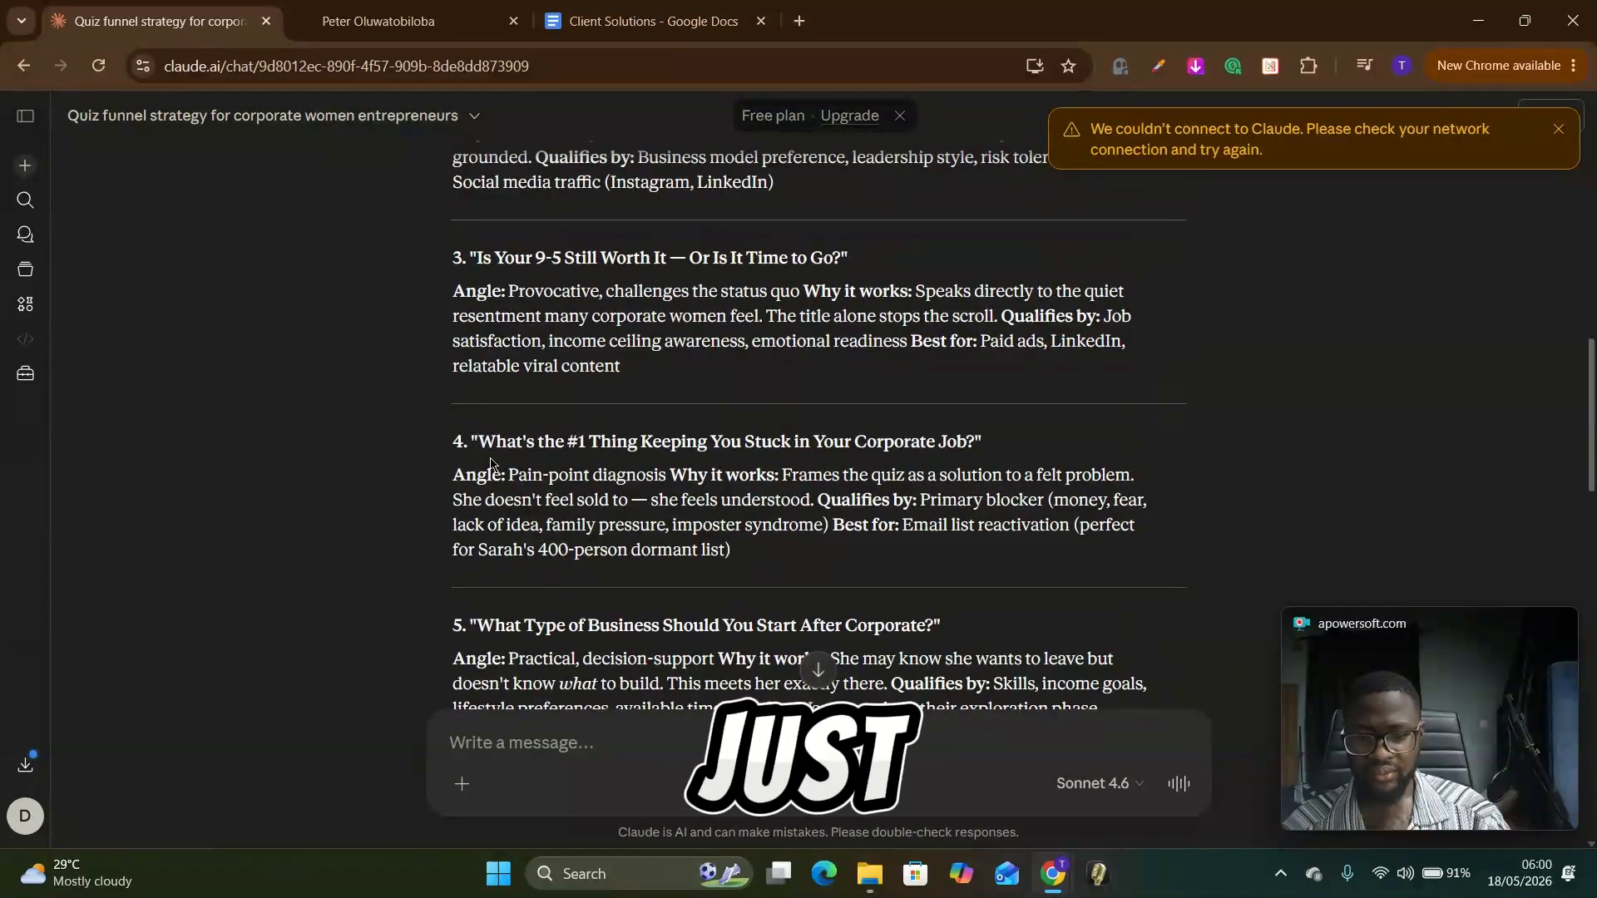
left_click_drag(452, 441, 732, 549)
scroll(777, 557, "down", 15)
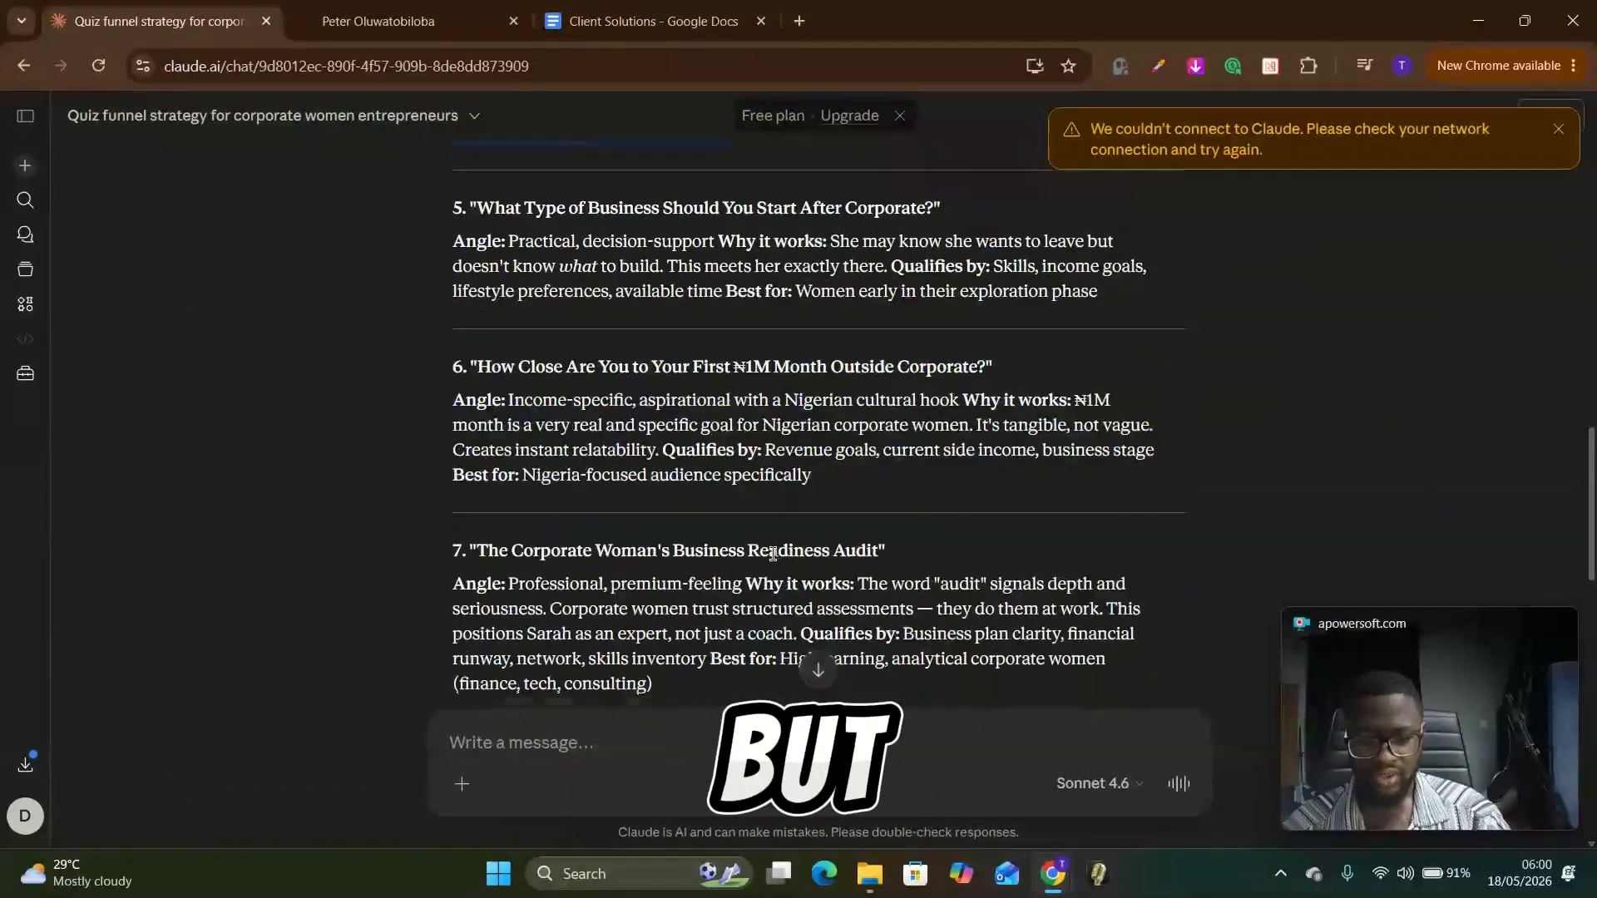
scroll(776, 557, "down", 4)
scroll(777, 557, "up", 5)
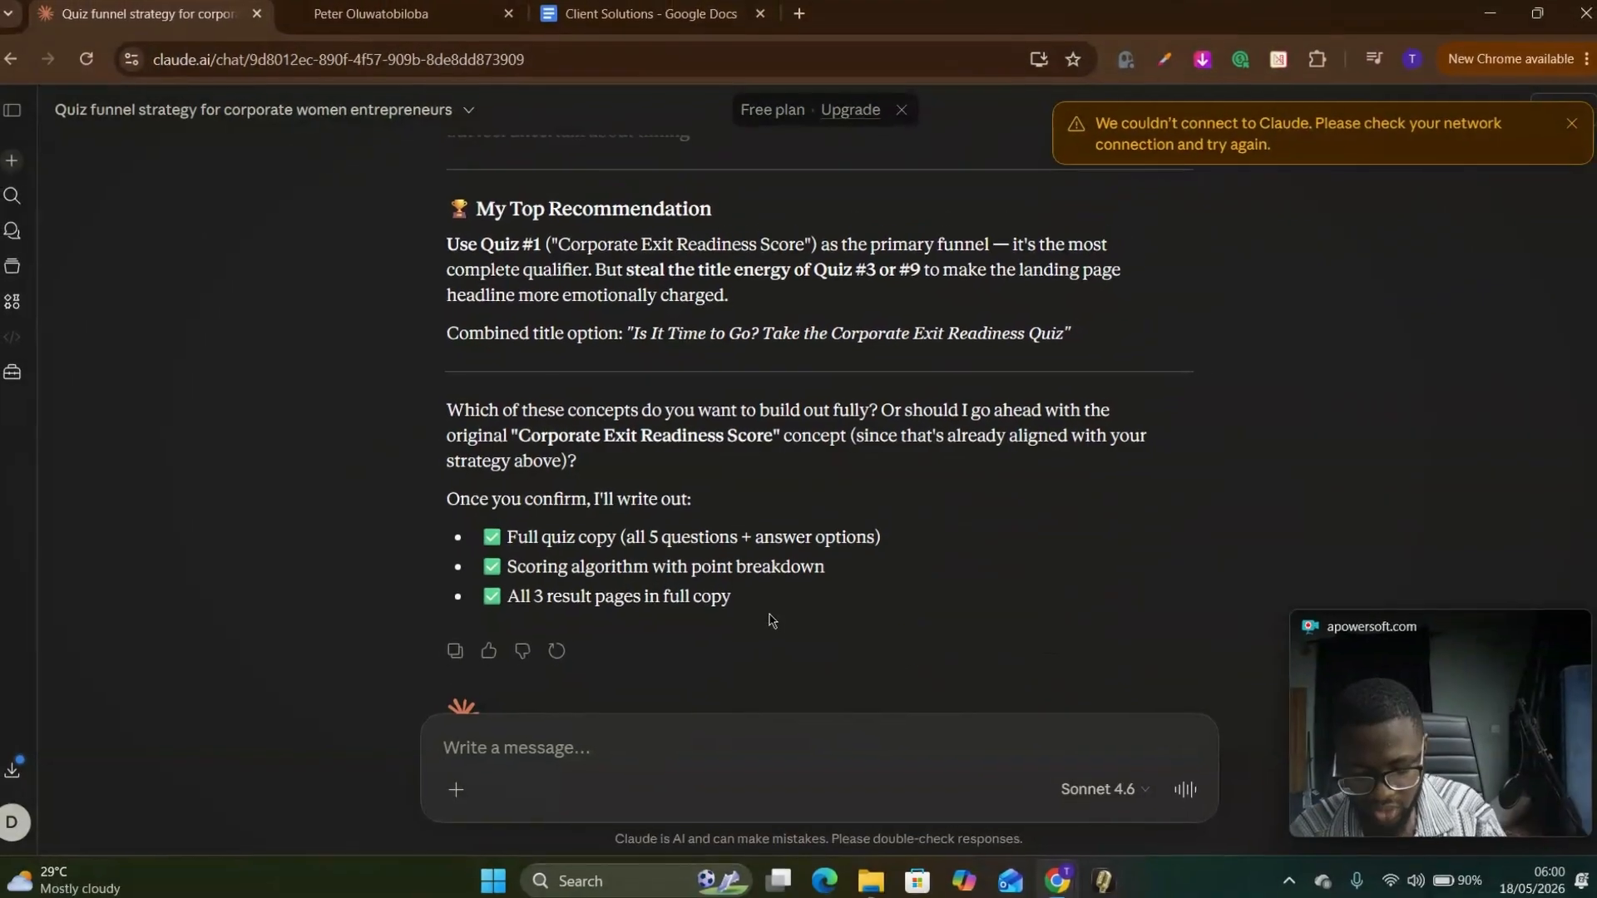
Step: Begin a reply with "so we will go with number 4, now know that while providing the full quiz detail,"
type("so we will go with number 4, no")
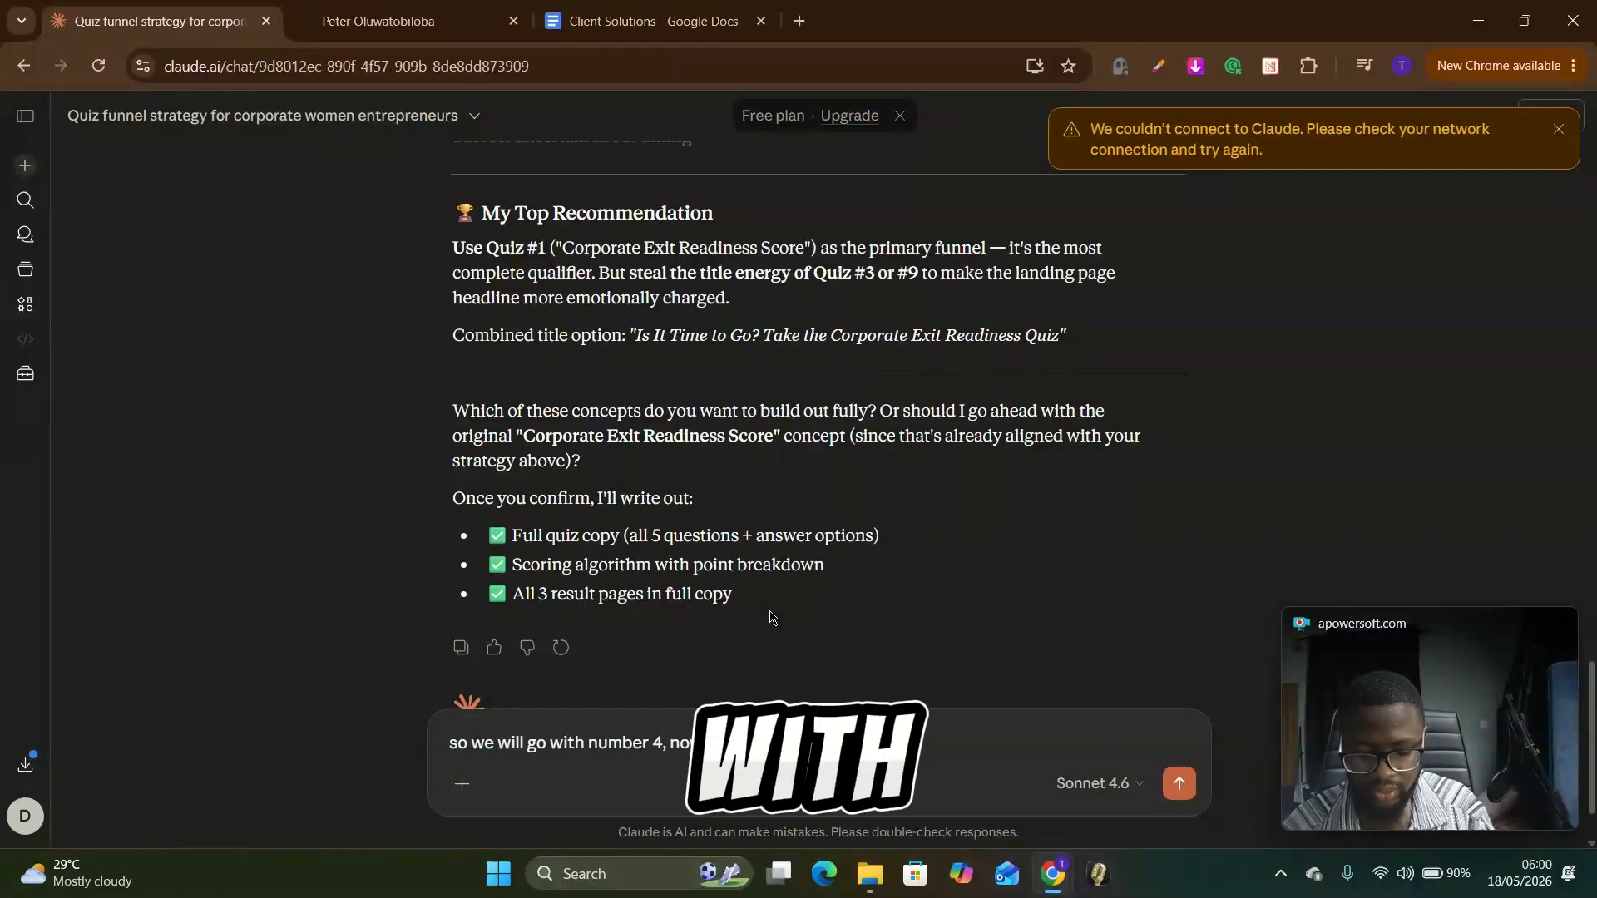
type(" know th")
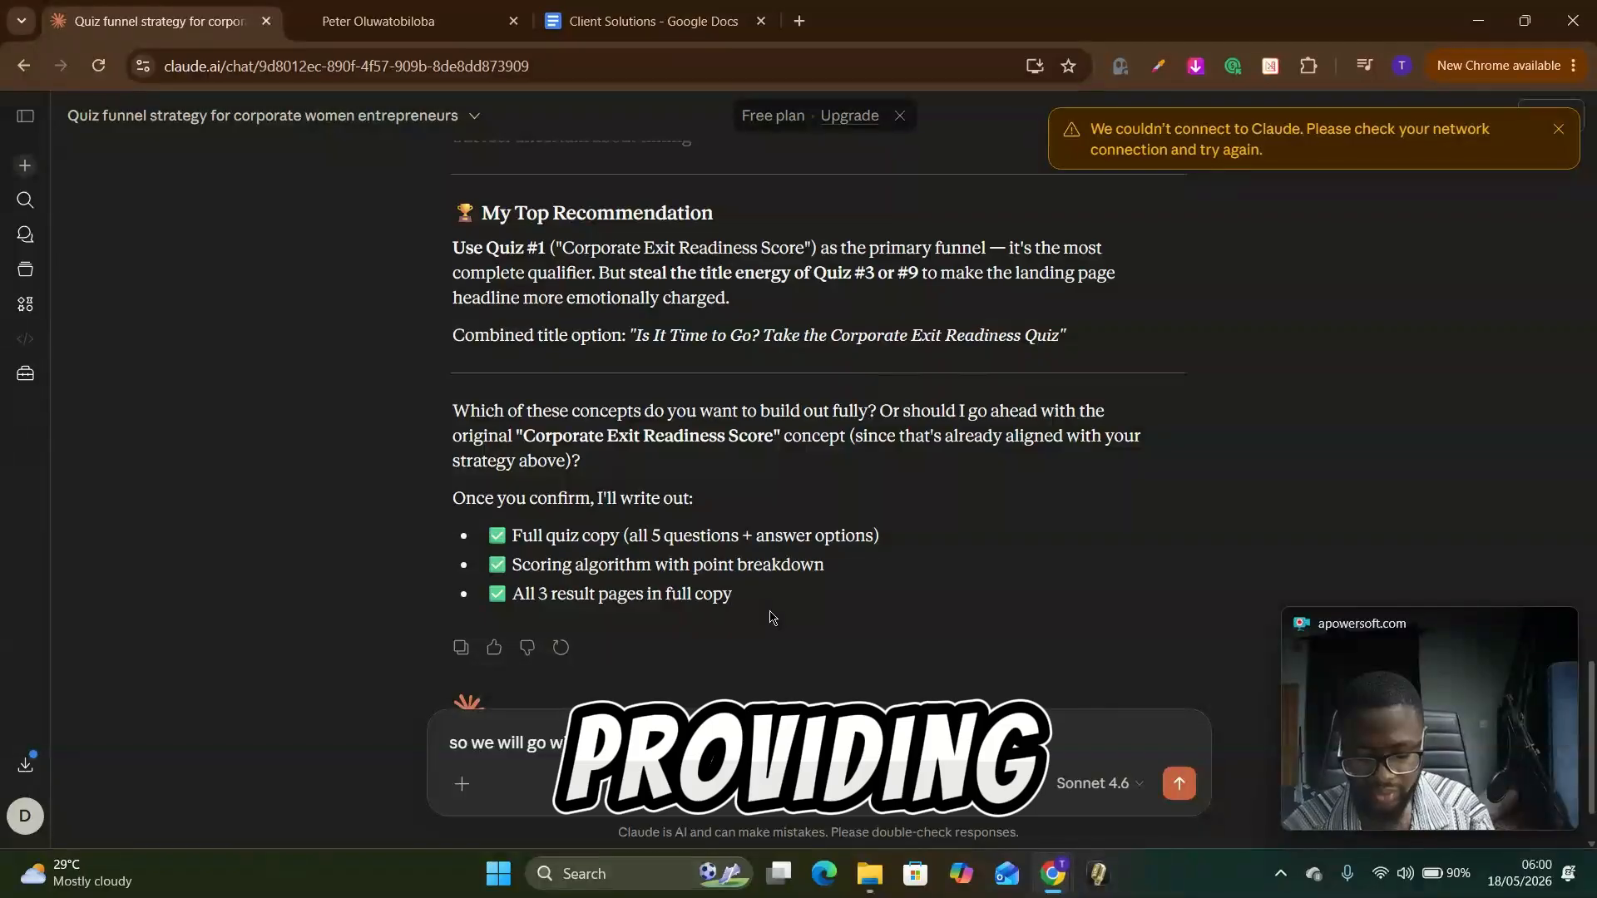
type("at while providing the full quiz ed")
key("BackSpace")
key("BackSpace")
type("detail")
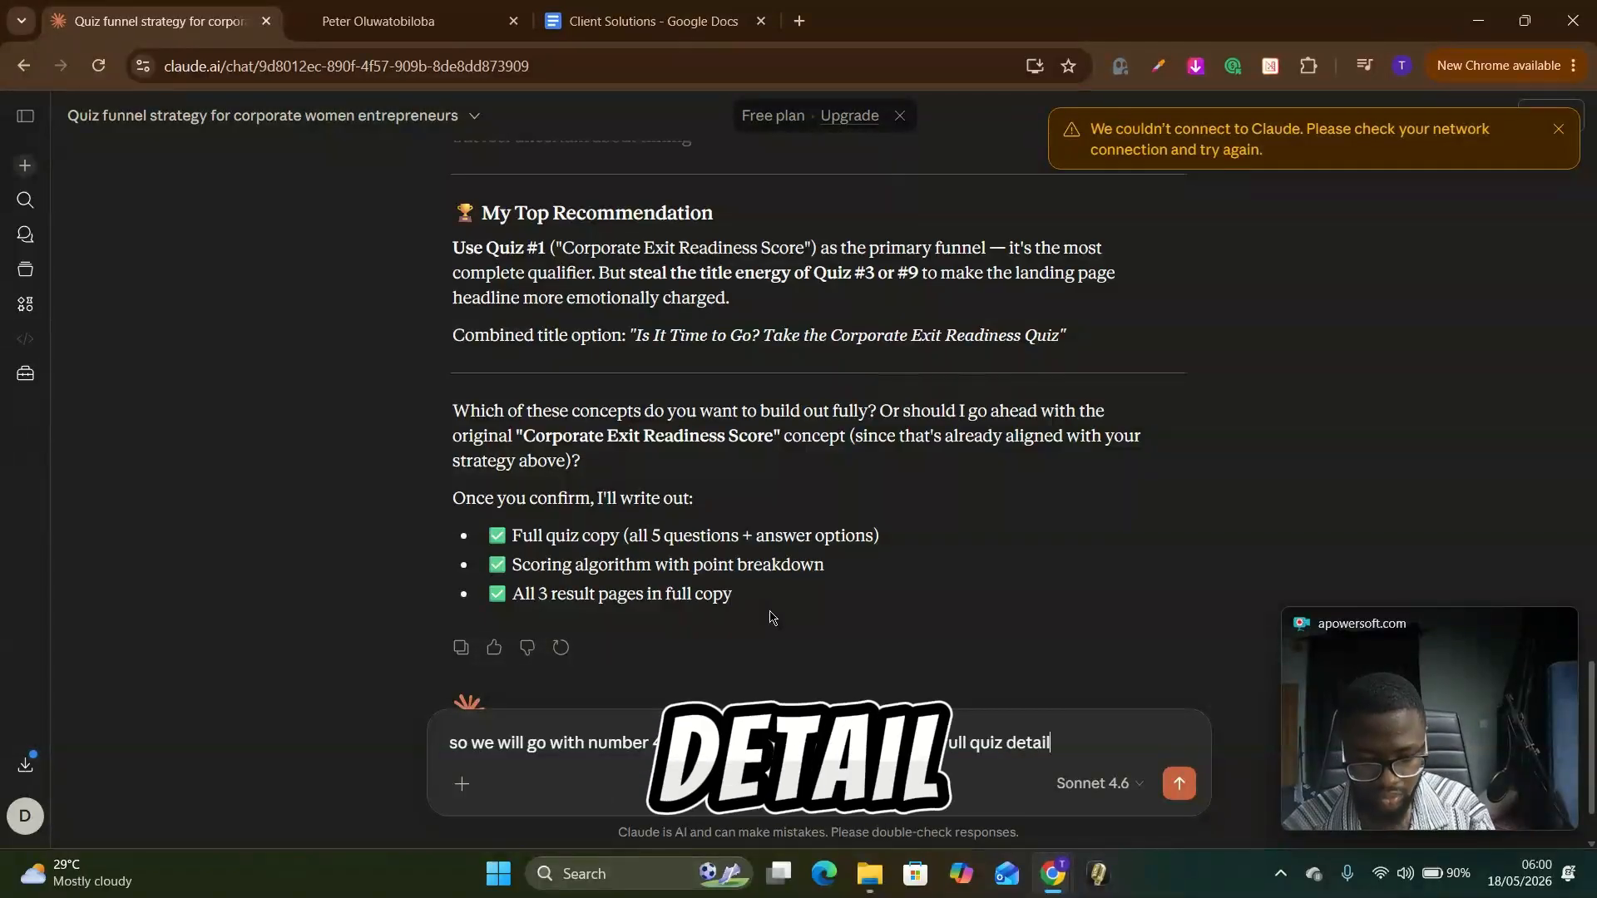
type(", we are also tryin")
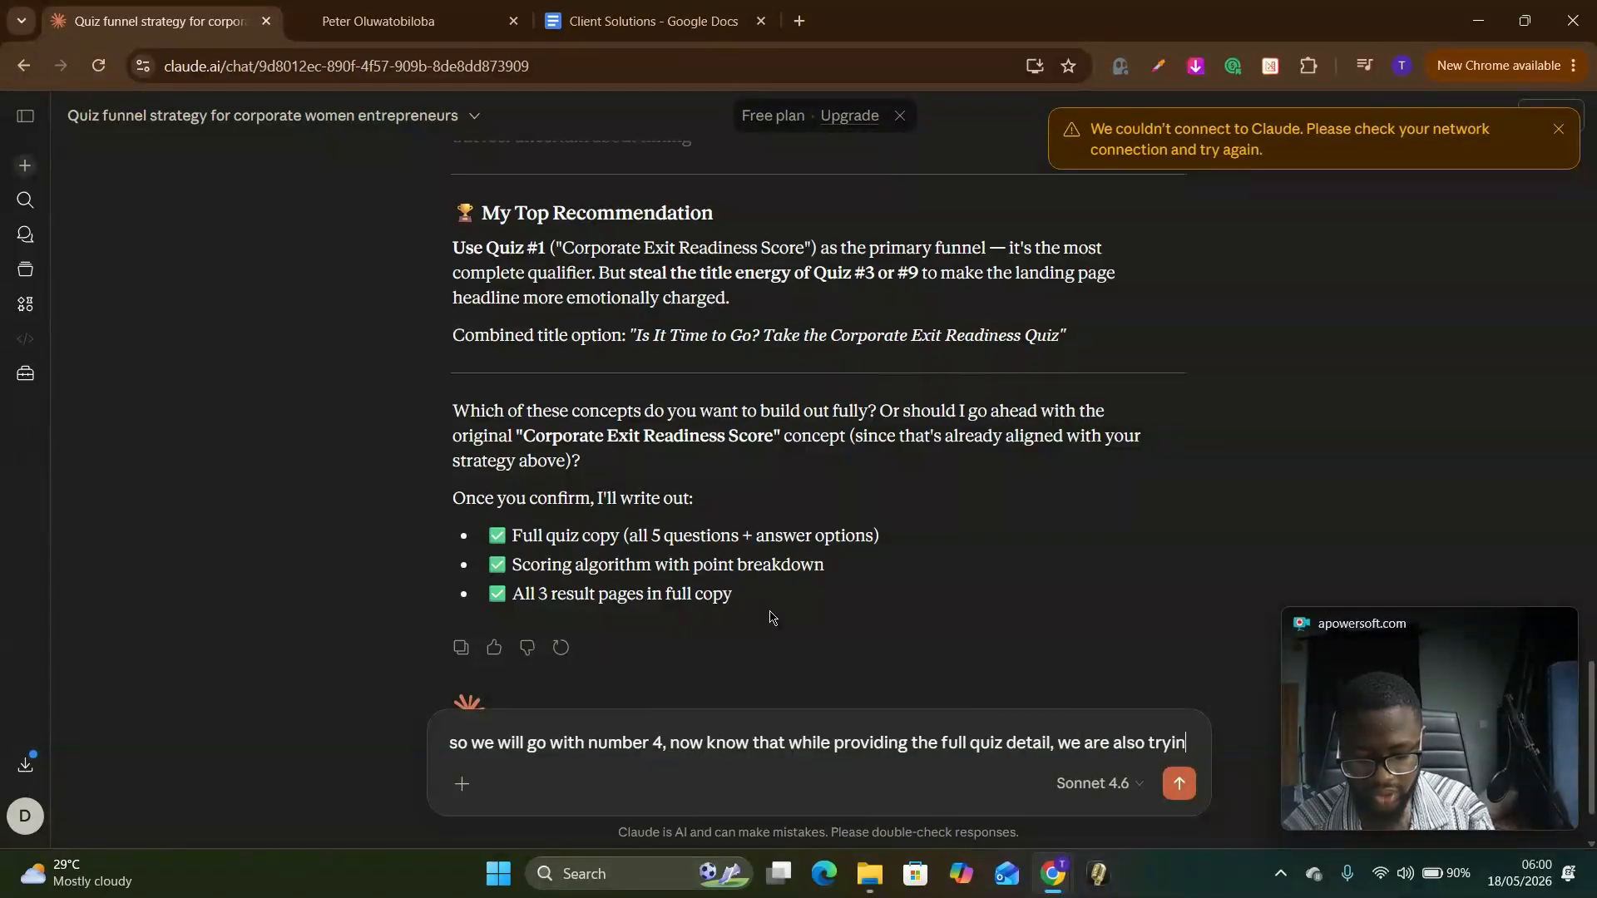
type("g to qualify them, ma")
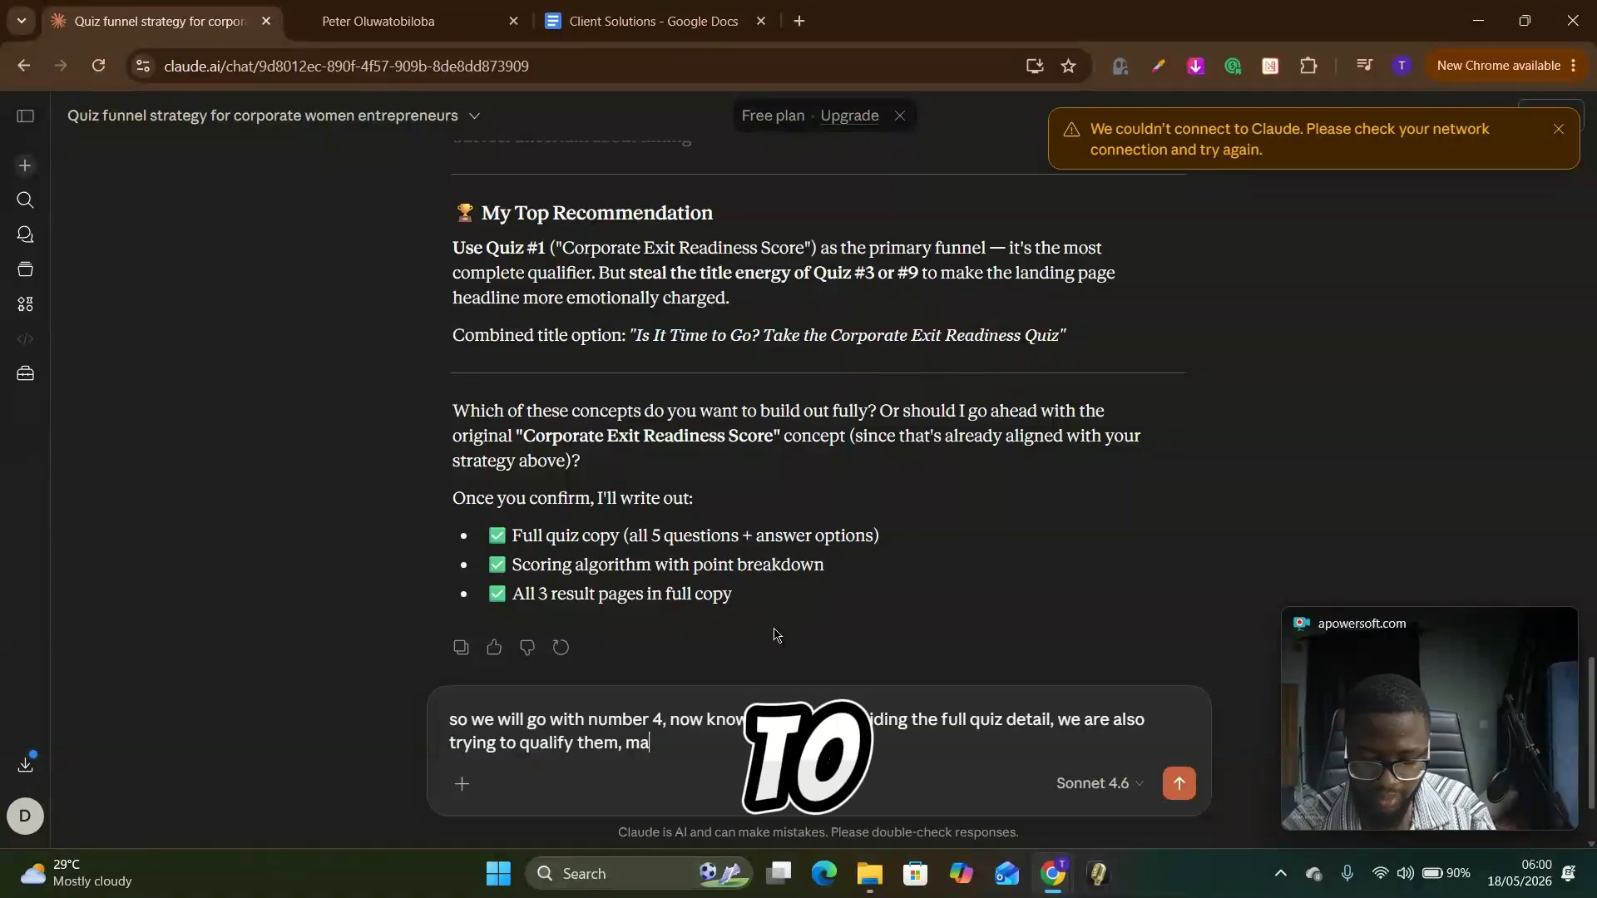
type("x 5 questions.")
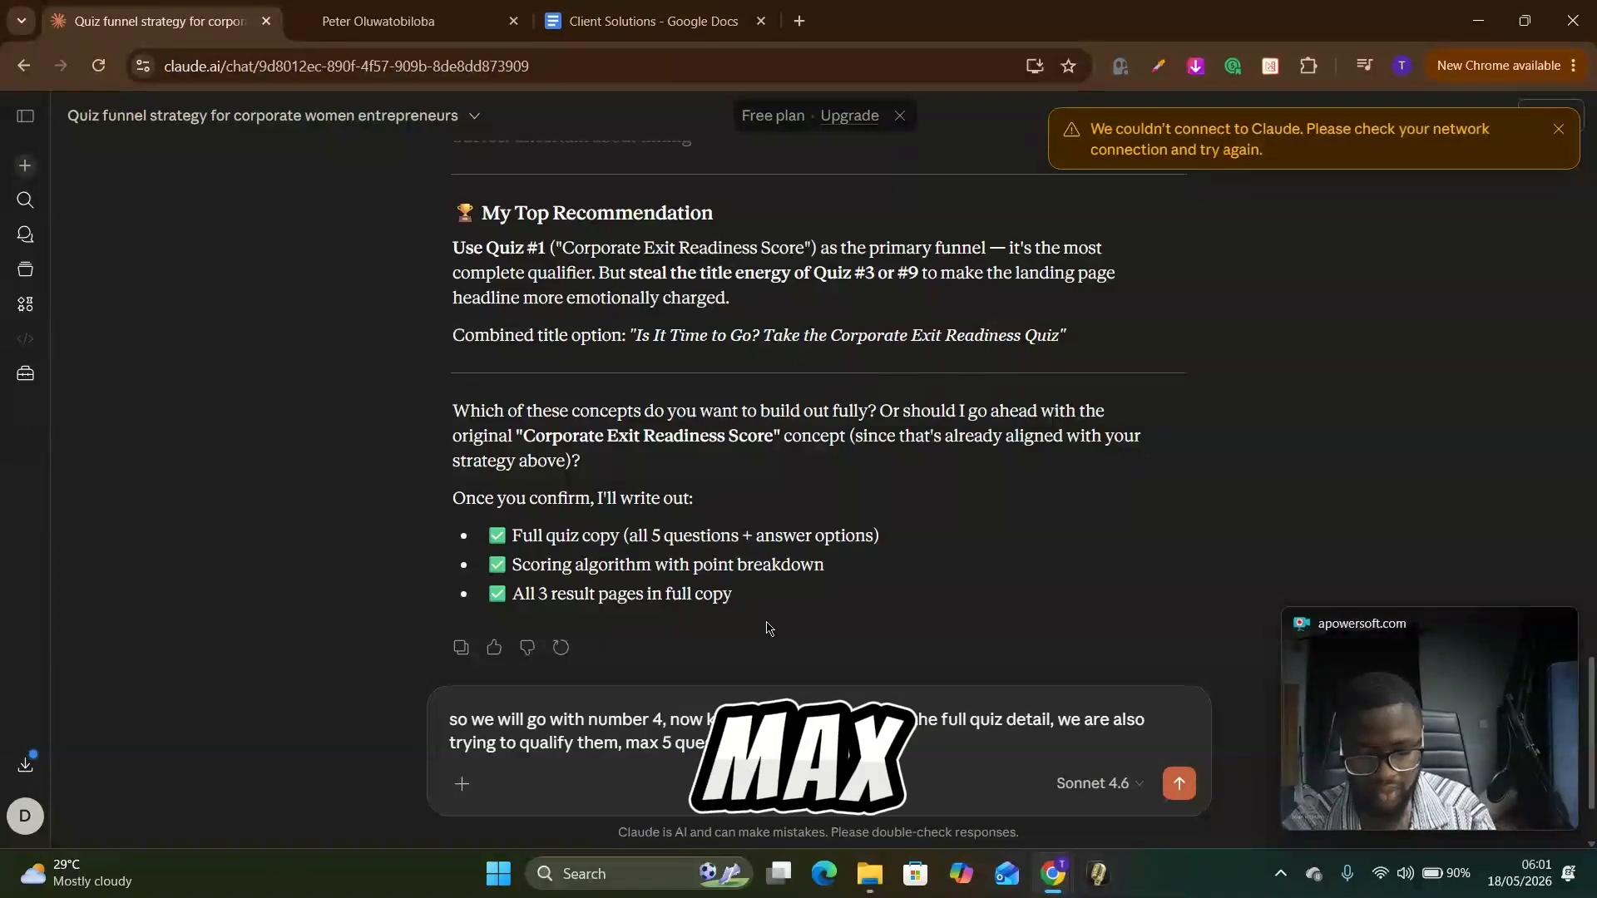
Step: Add "make it count" as a separate paragraph of the reply and send the message
key("shift+Return")
key("shift+Return")
type("make itcount")
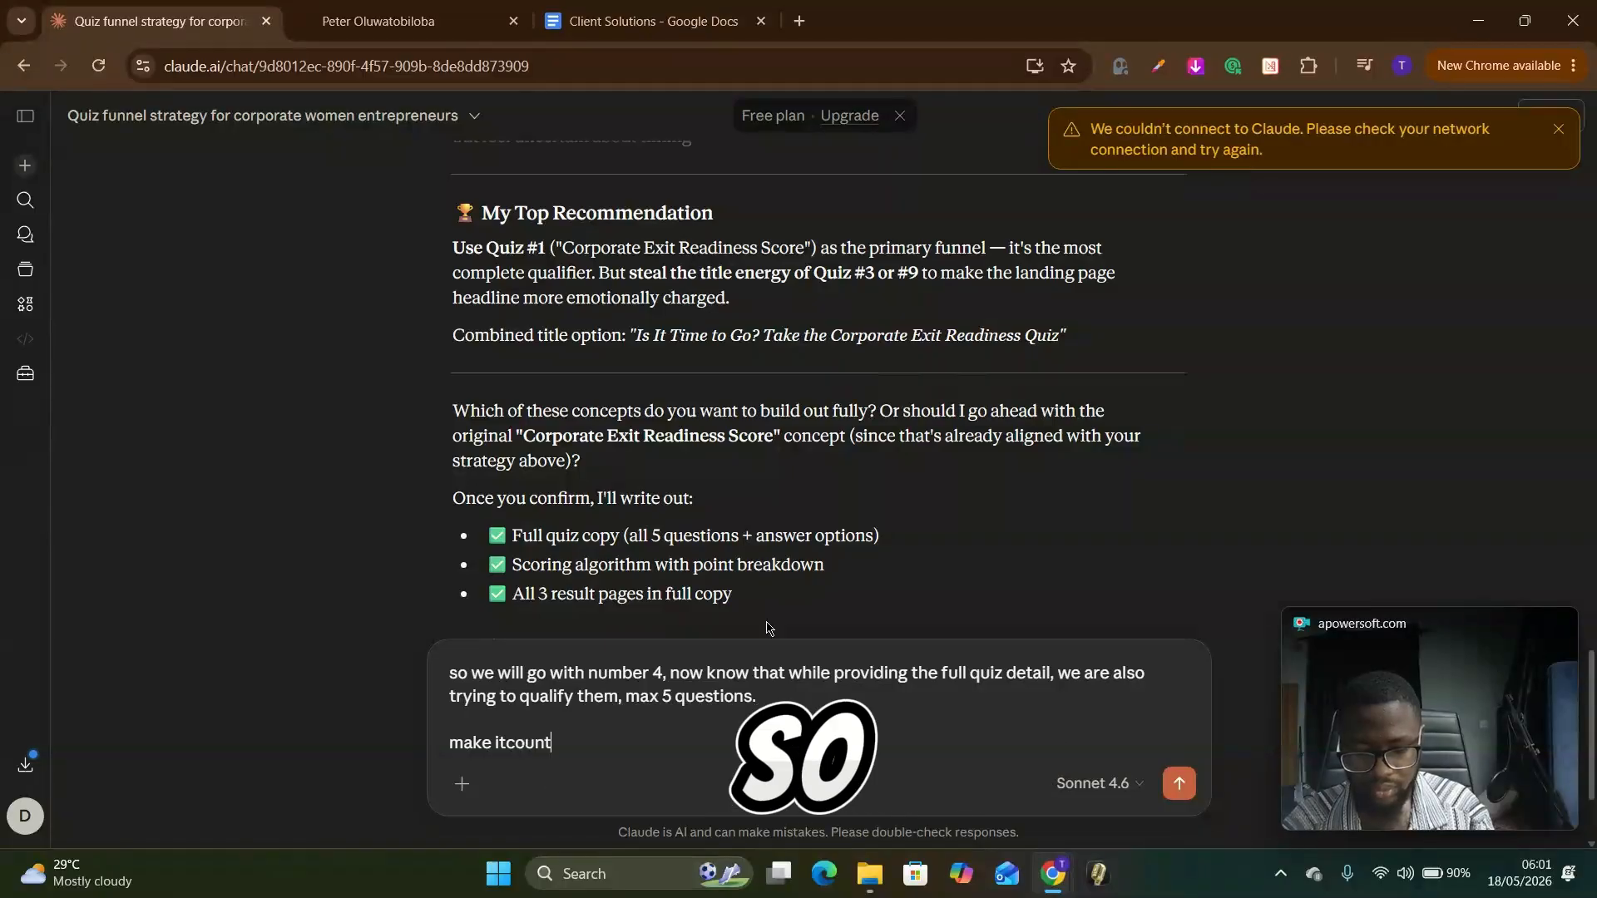
key("Left")
key("Left")
key("Left")
key("End")
key("Return")
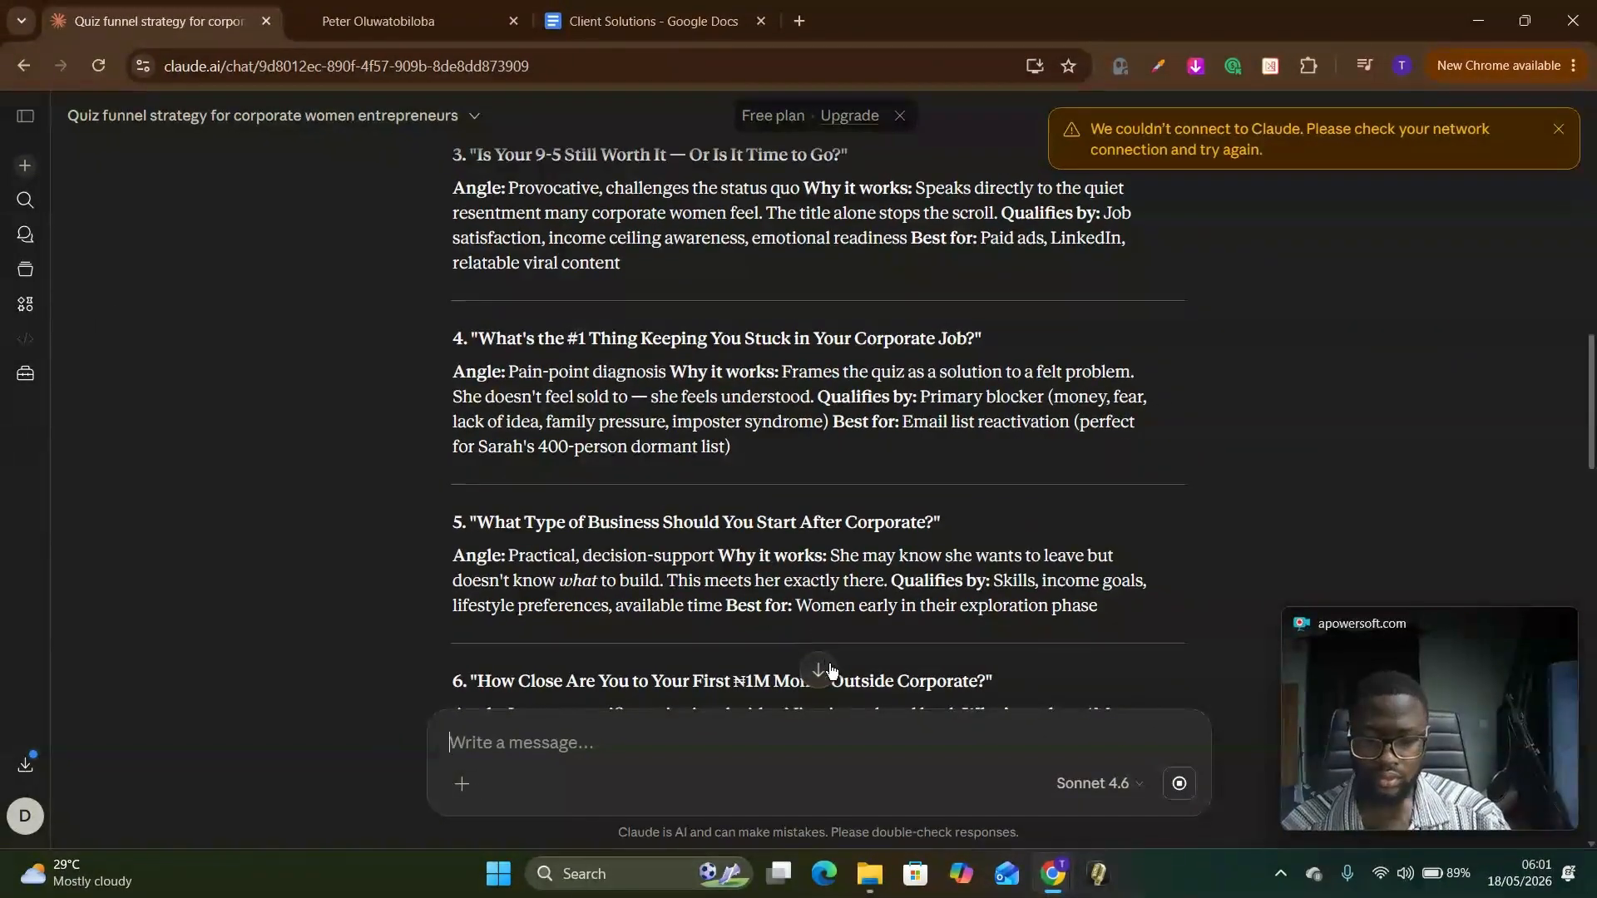
Step: Examine the scoring algorithm diagram in the new reply, from the five questions and their points to the score-based segments and tags
left_click(820, 671)
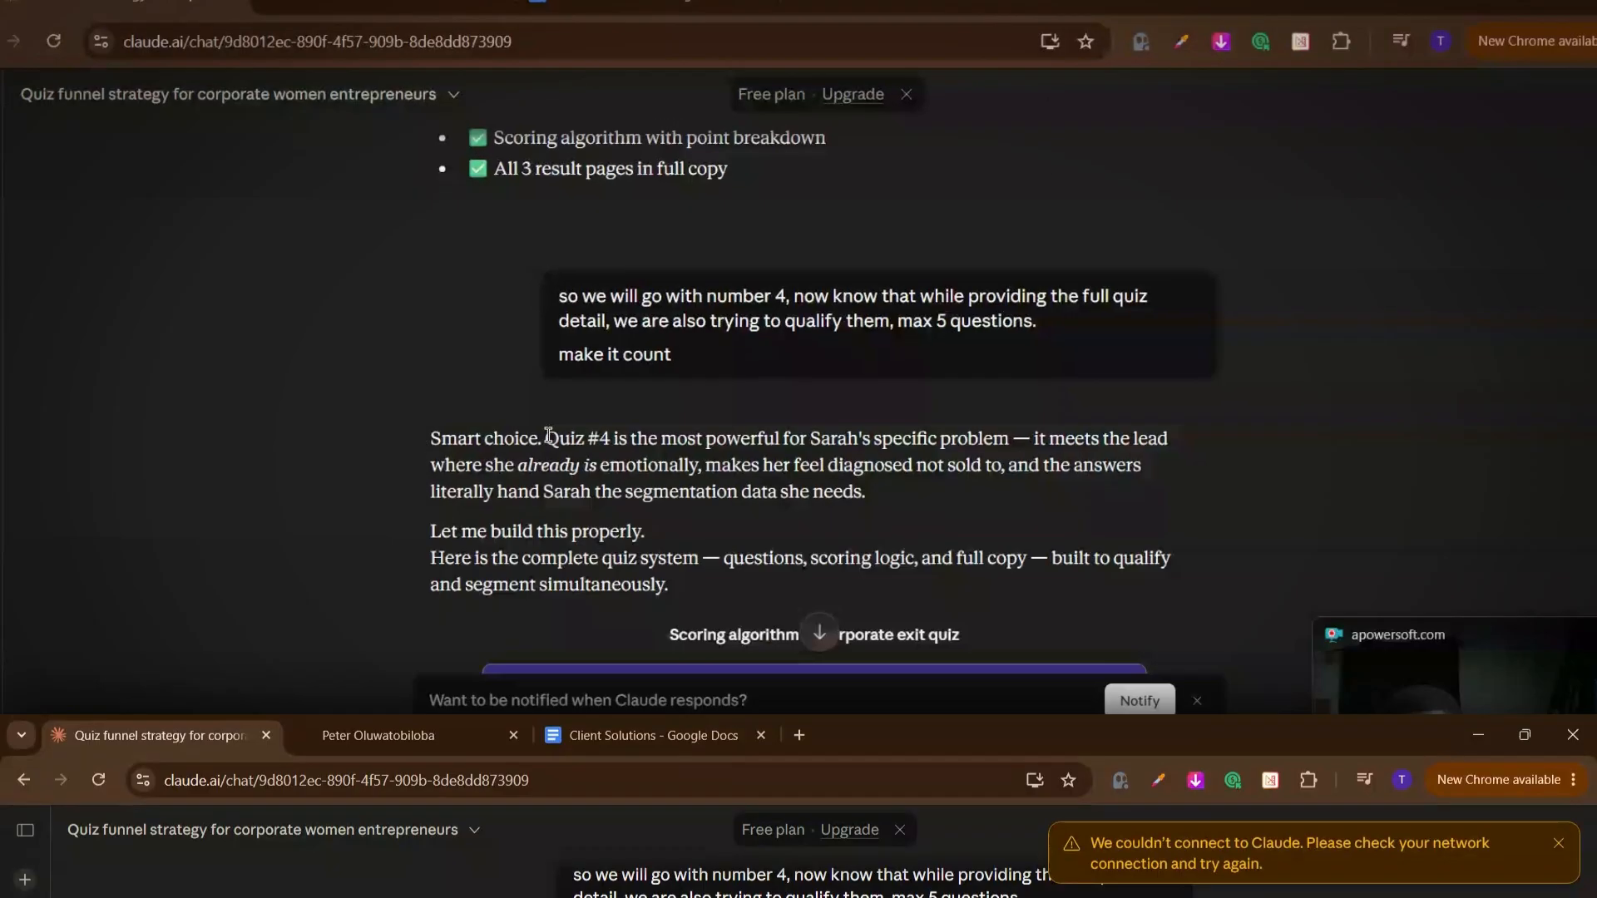
scroll(757, 432, "down", 2)
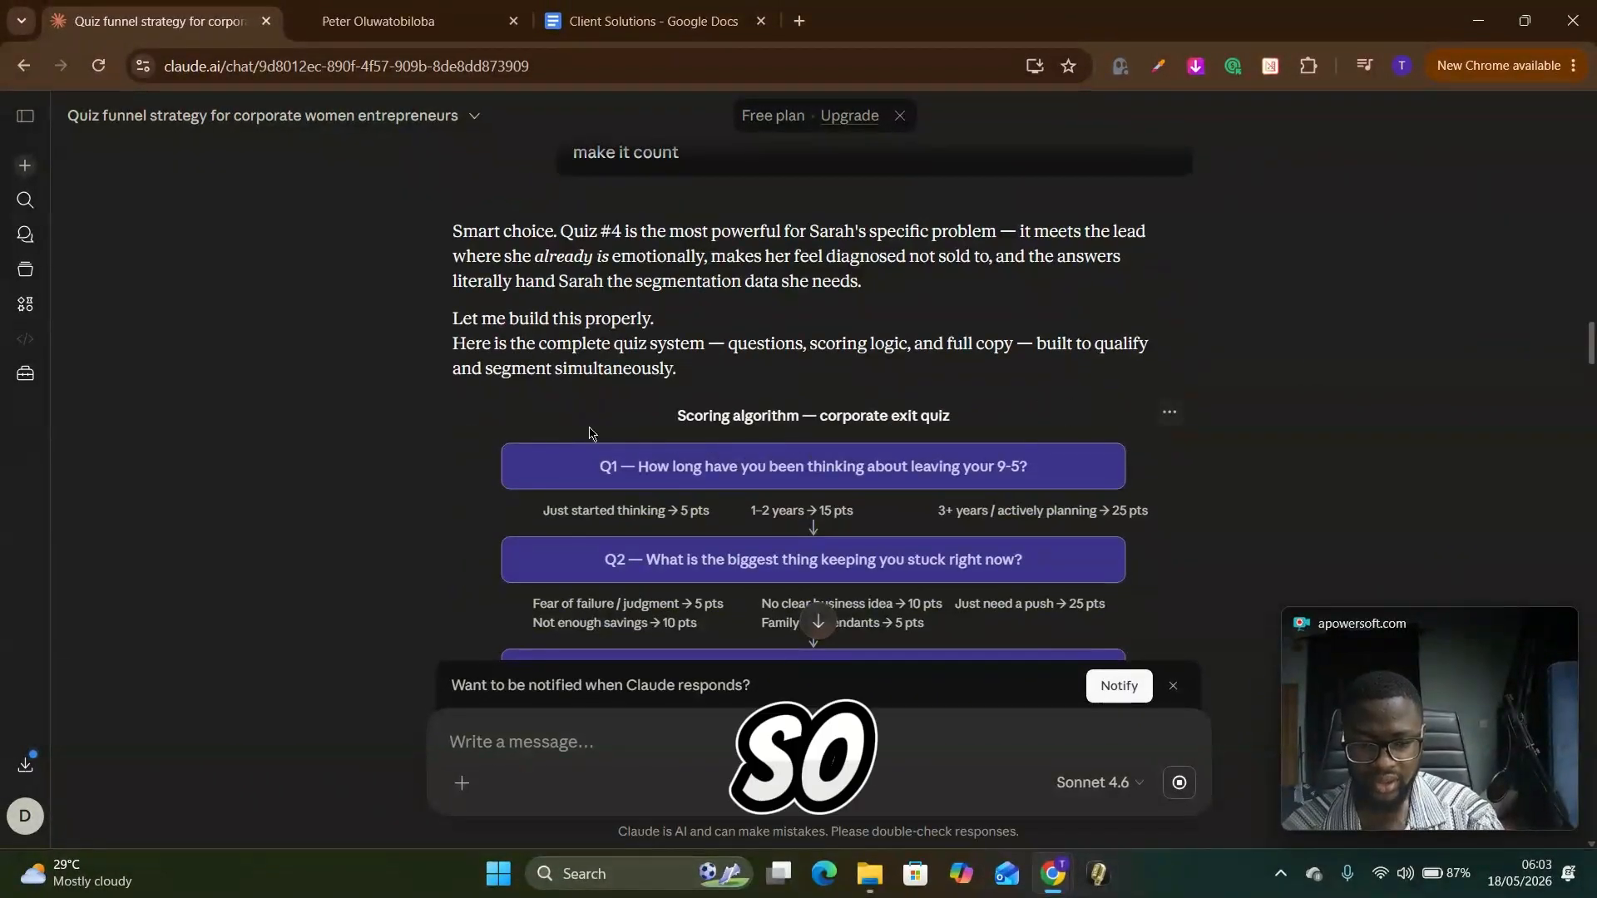
scroll(592, 435, "down", 3)
scroll(832, 491, "up", 2)
scroll(862, 357, "down", 4)
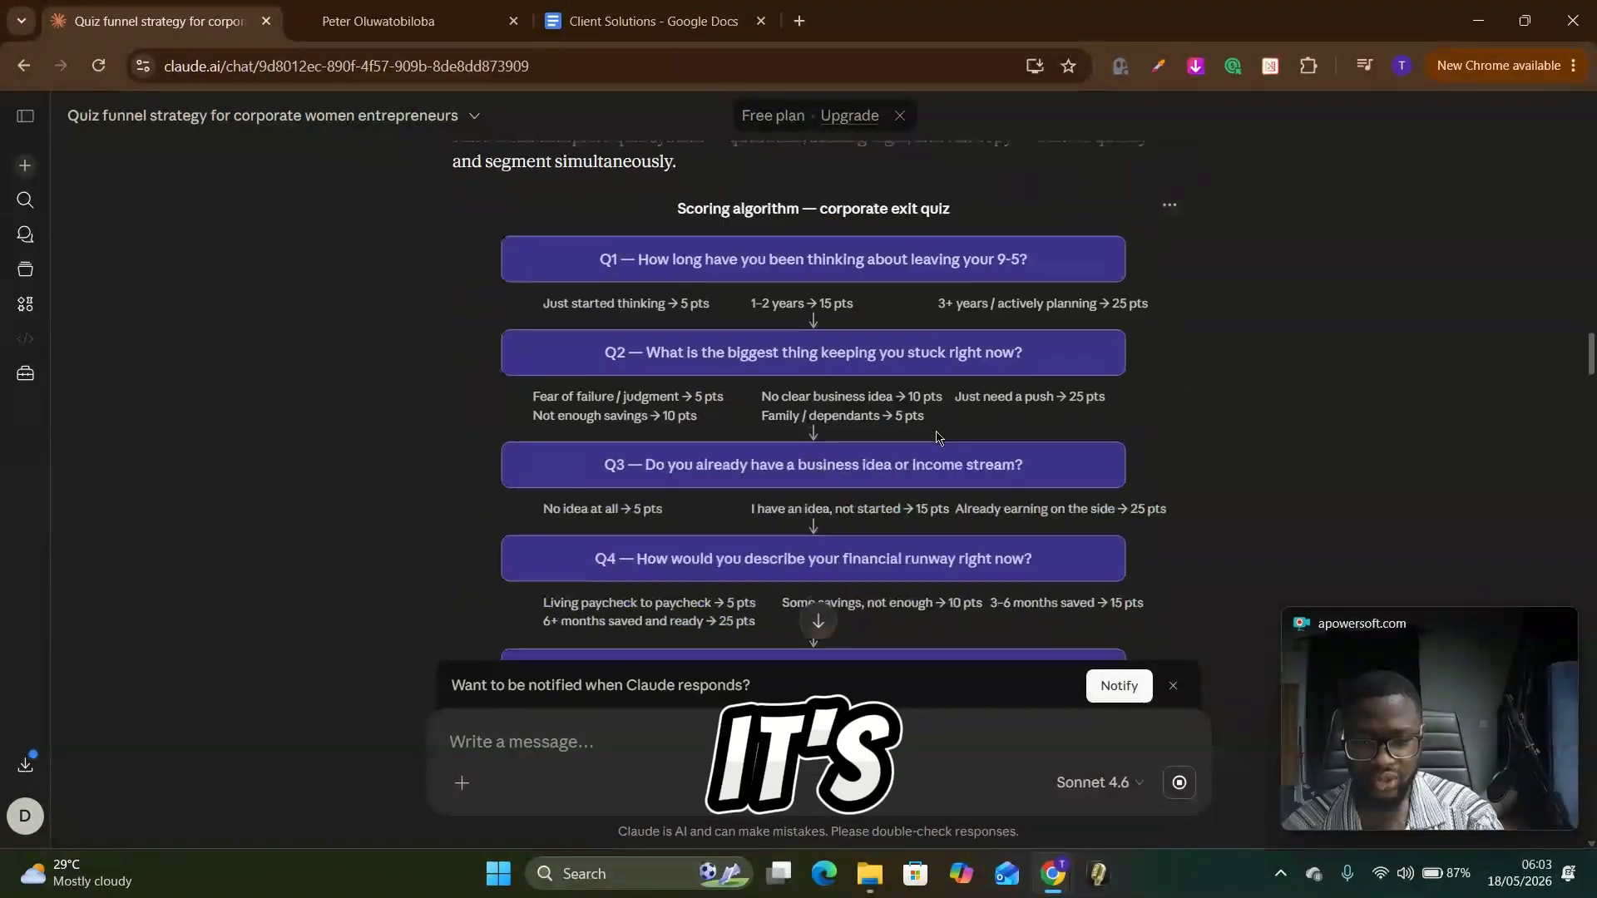
scroll(849, 456, "up", 3)
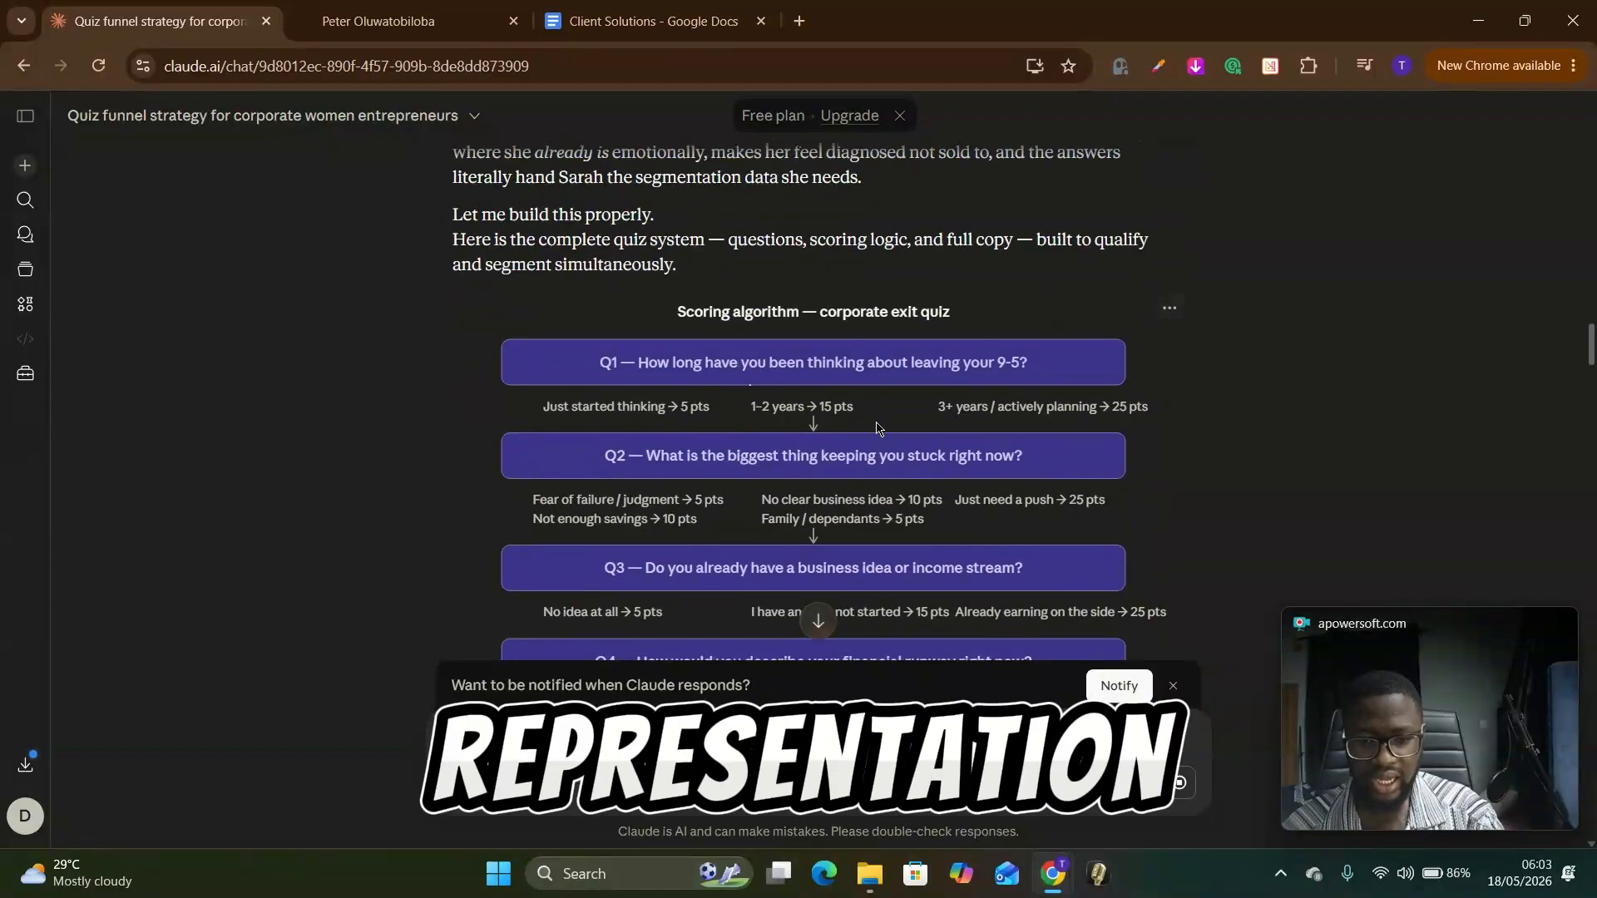
scroll(698, 415, "down", 1)
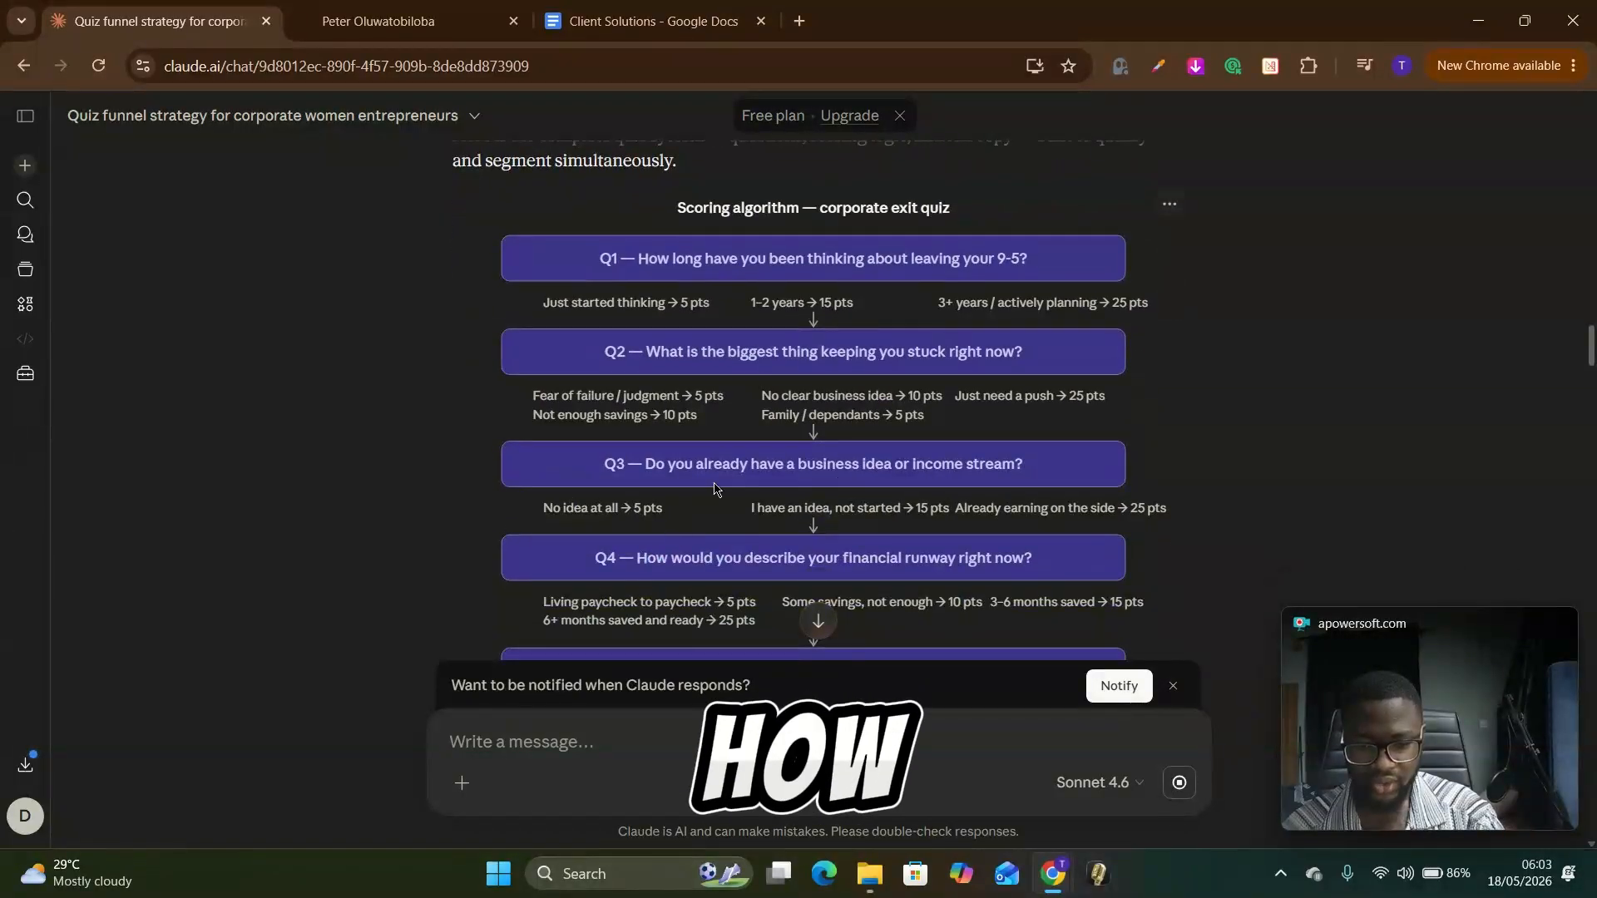
scroll(506, 472, "down", 5)
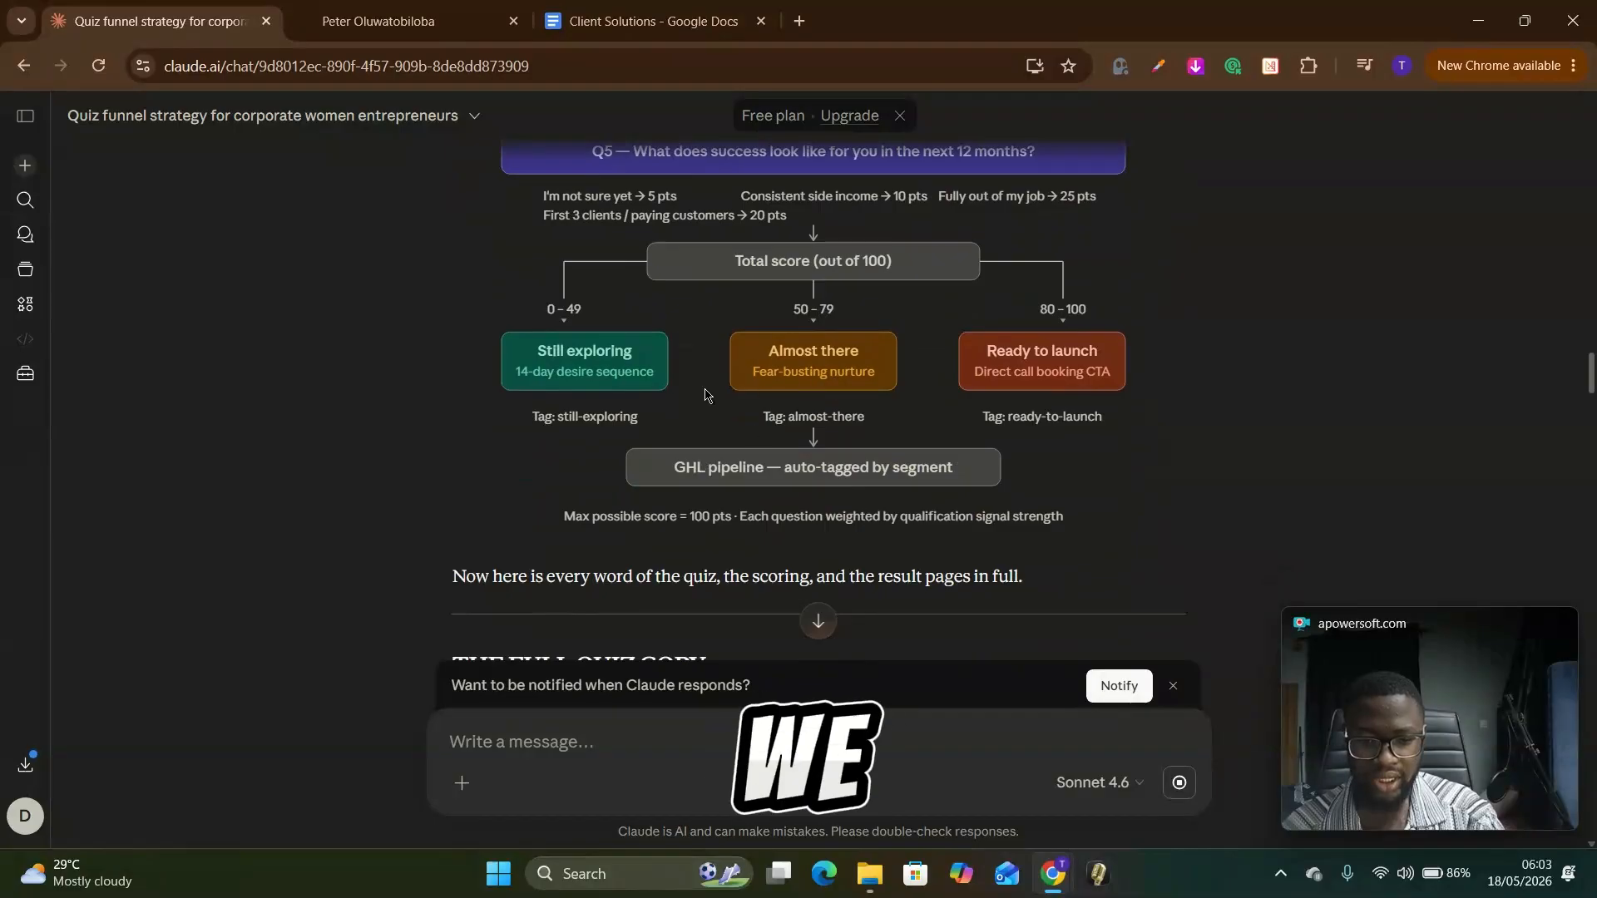
Step: Read the full quiz copy, covering the quiz title, landing page headline block and the opt-in gate fields
scroll(768, 468, "down", 5)
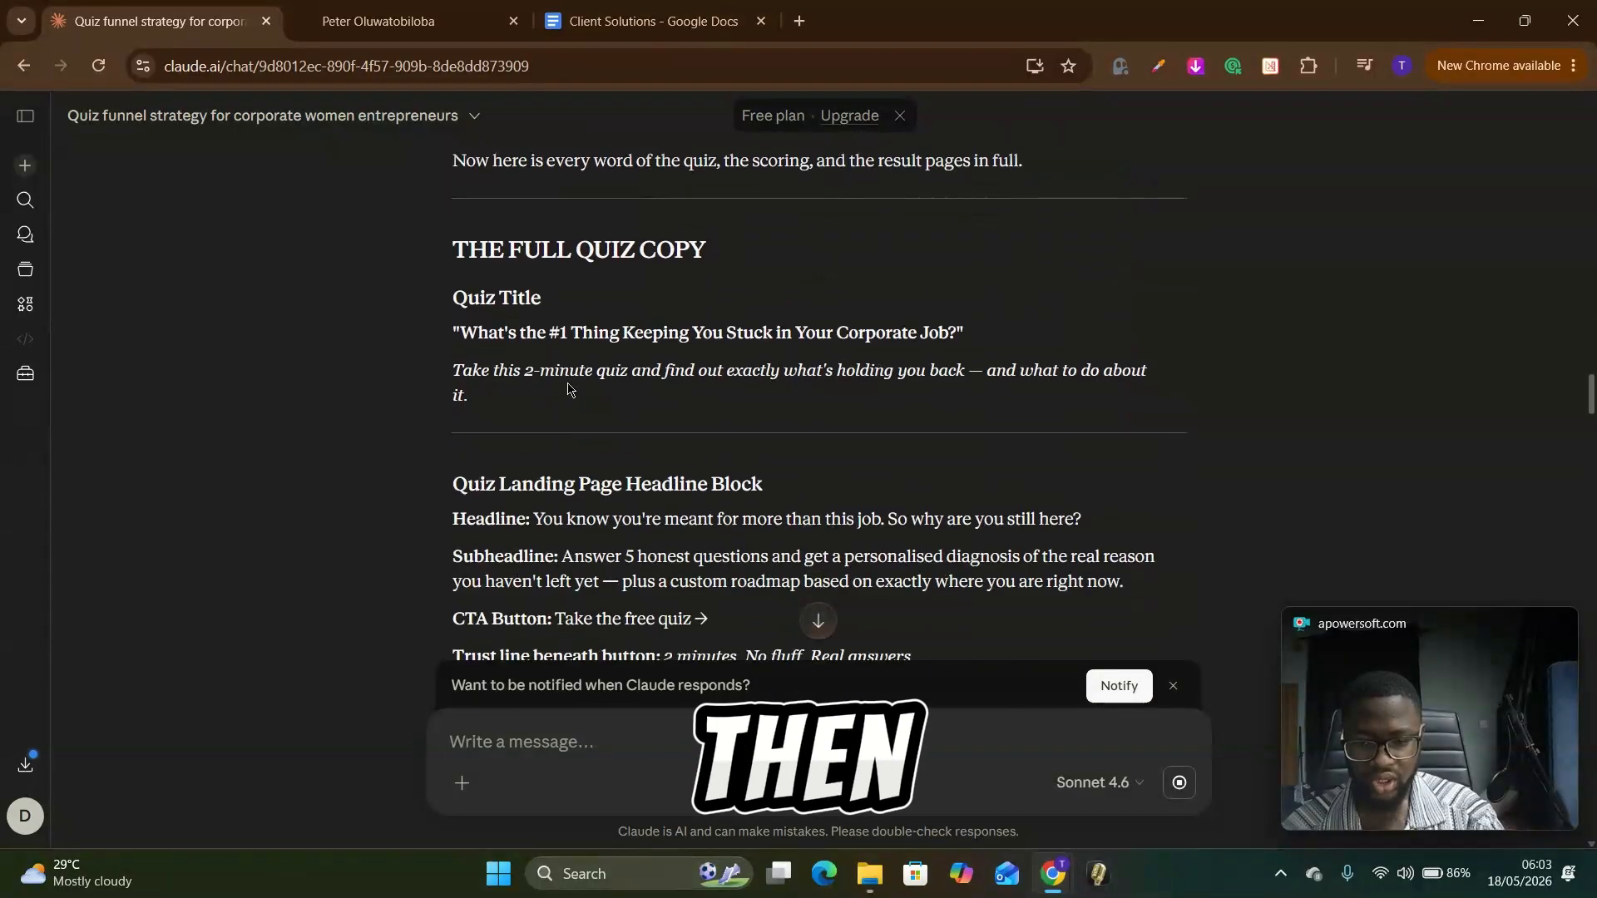
scroll(653, 484, "down", 3)
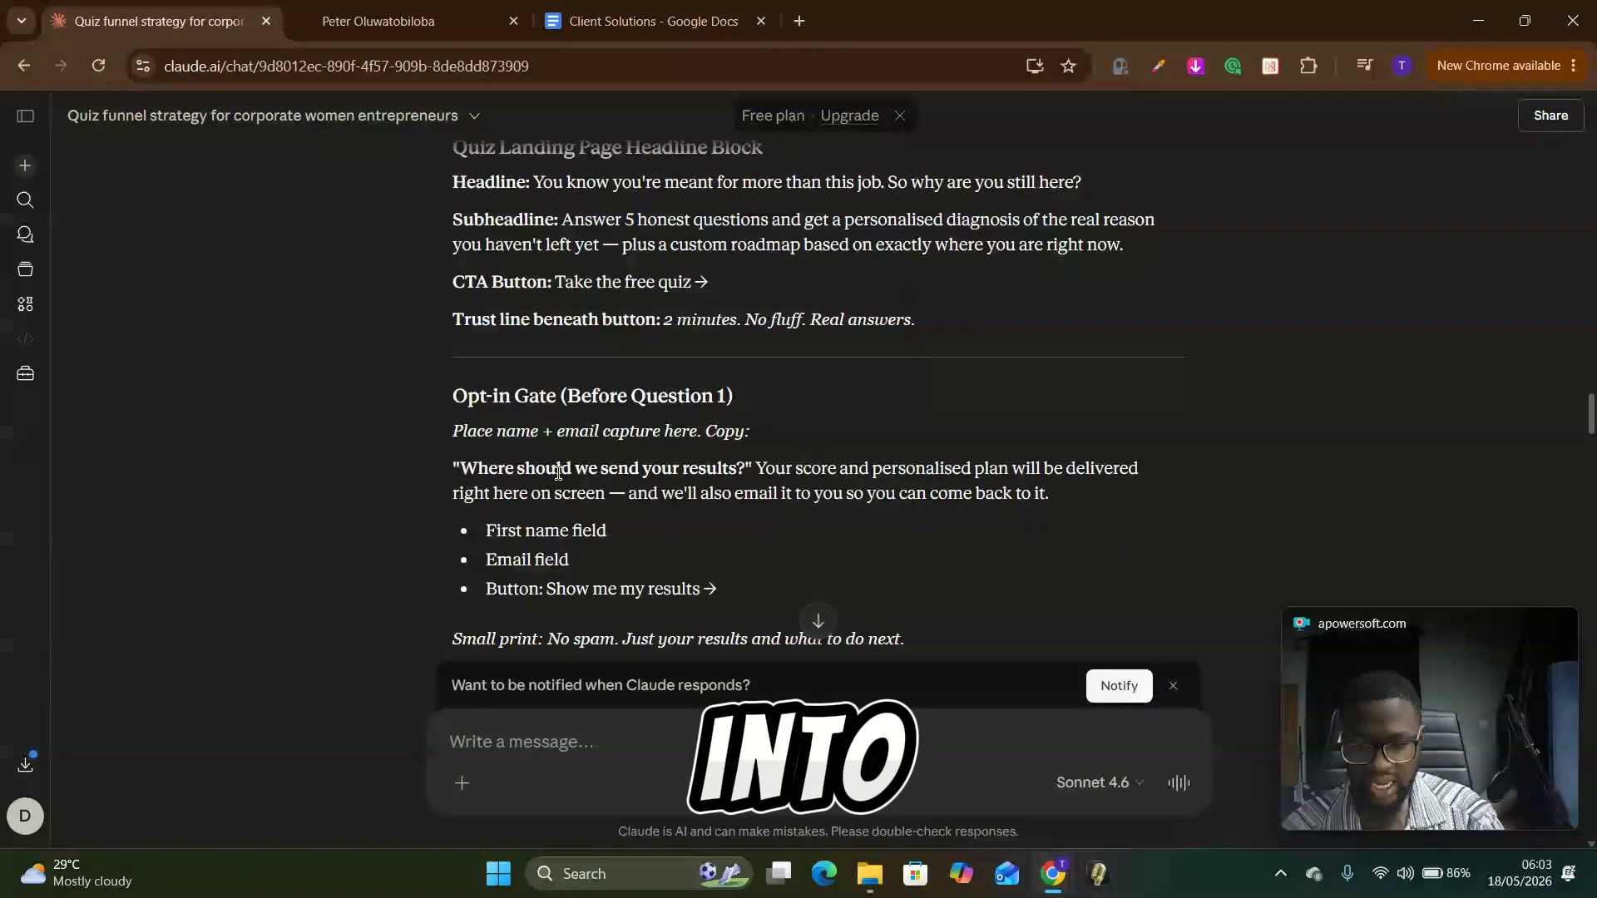
scroll(500, 449, "up", 2)
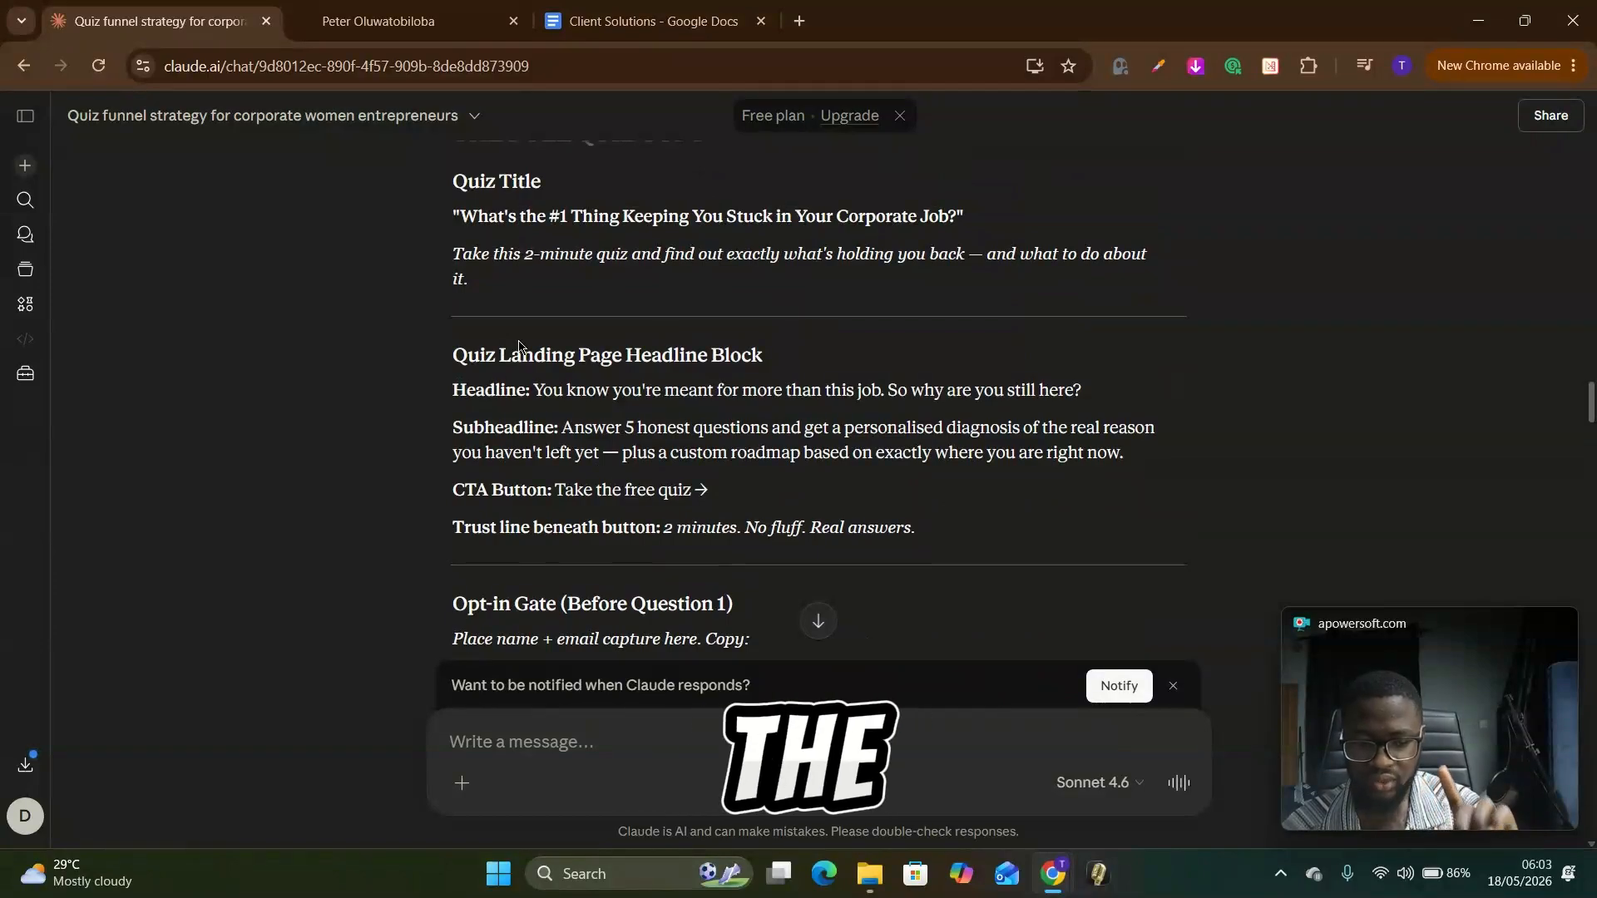
scroll(499, 374, "down", 3)
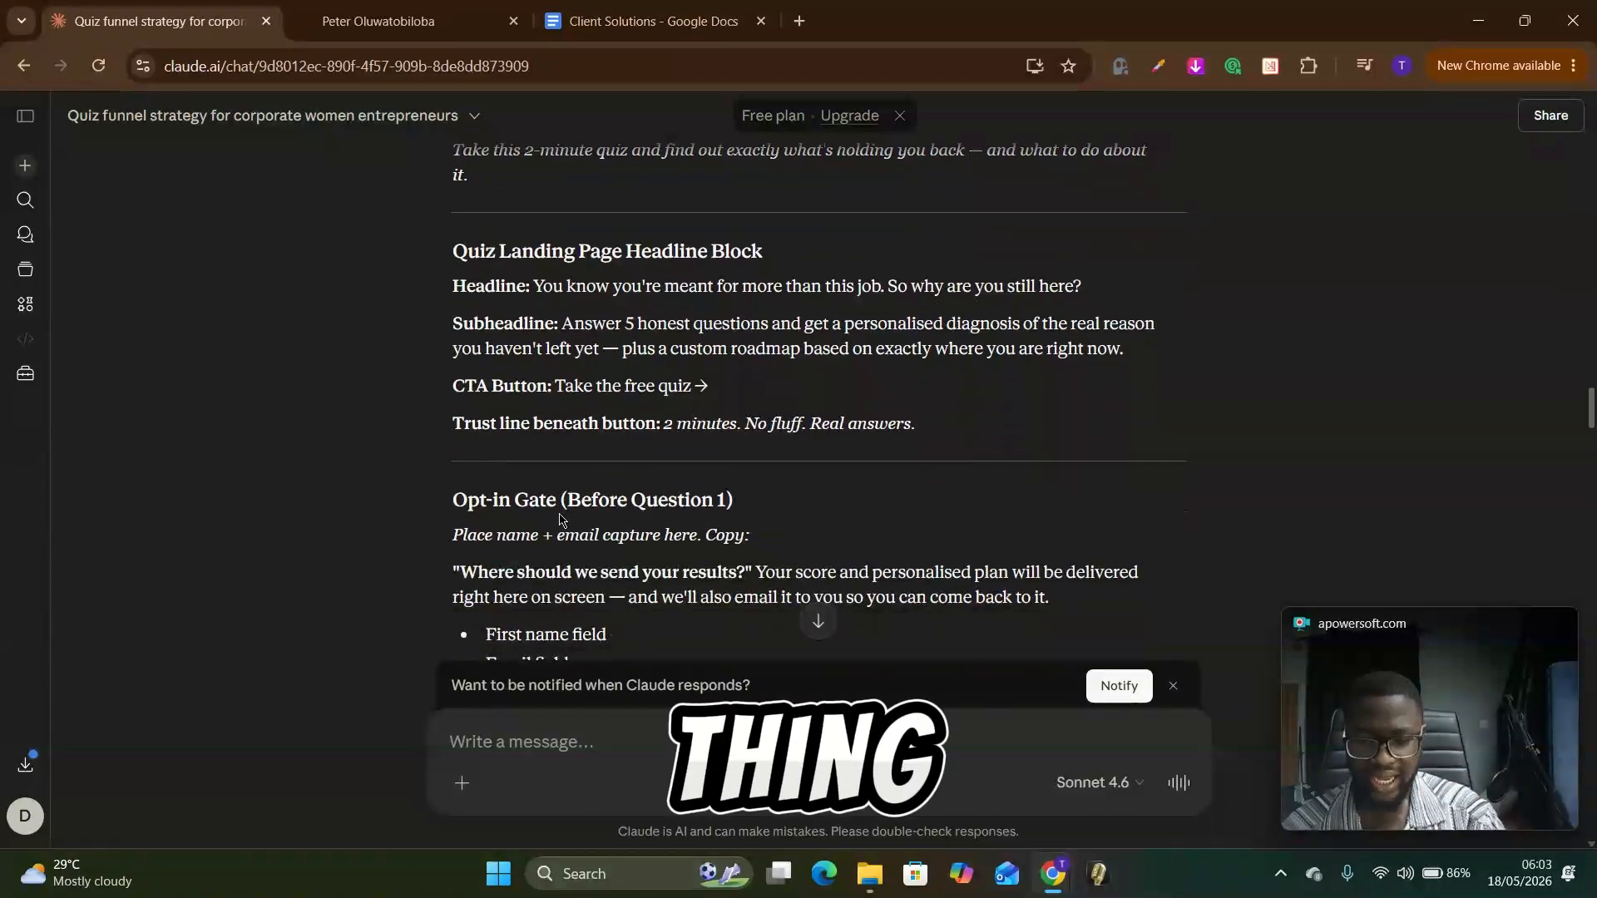
scroll(614, 582, "down", 1)
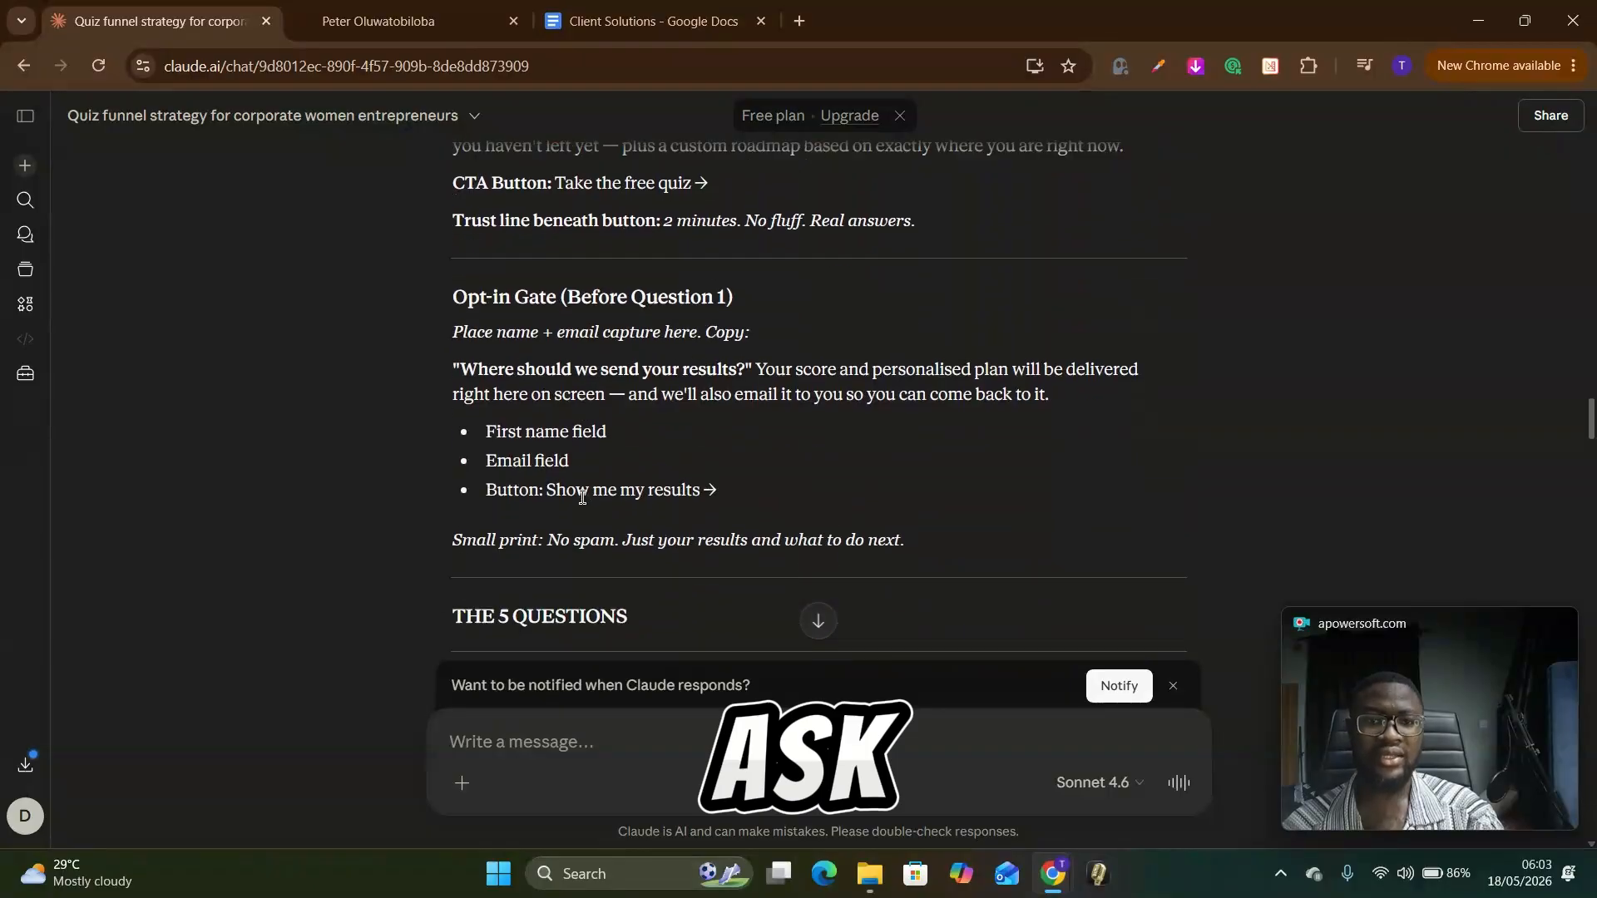
scroll(582, 507, "up", 2)
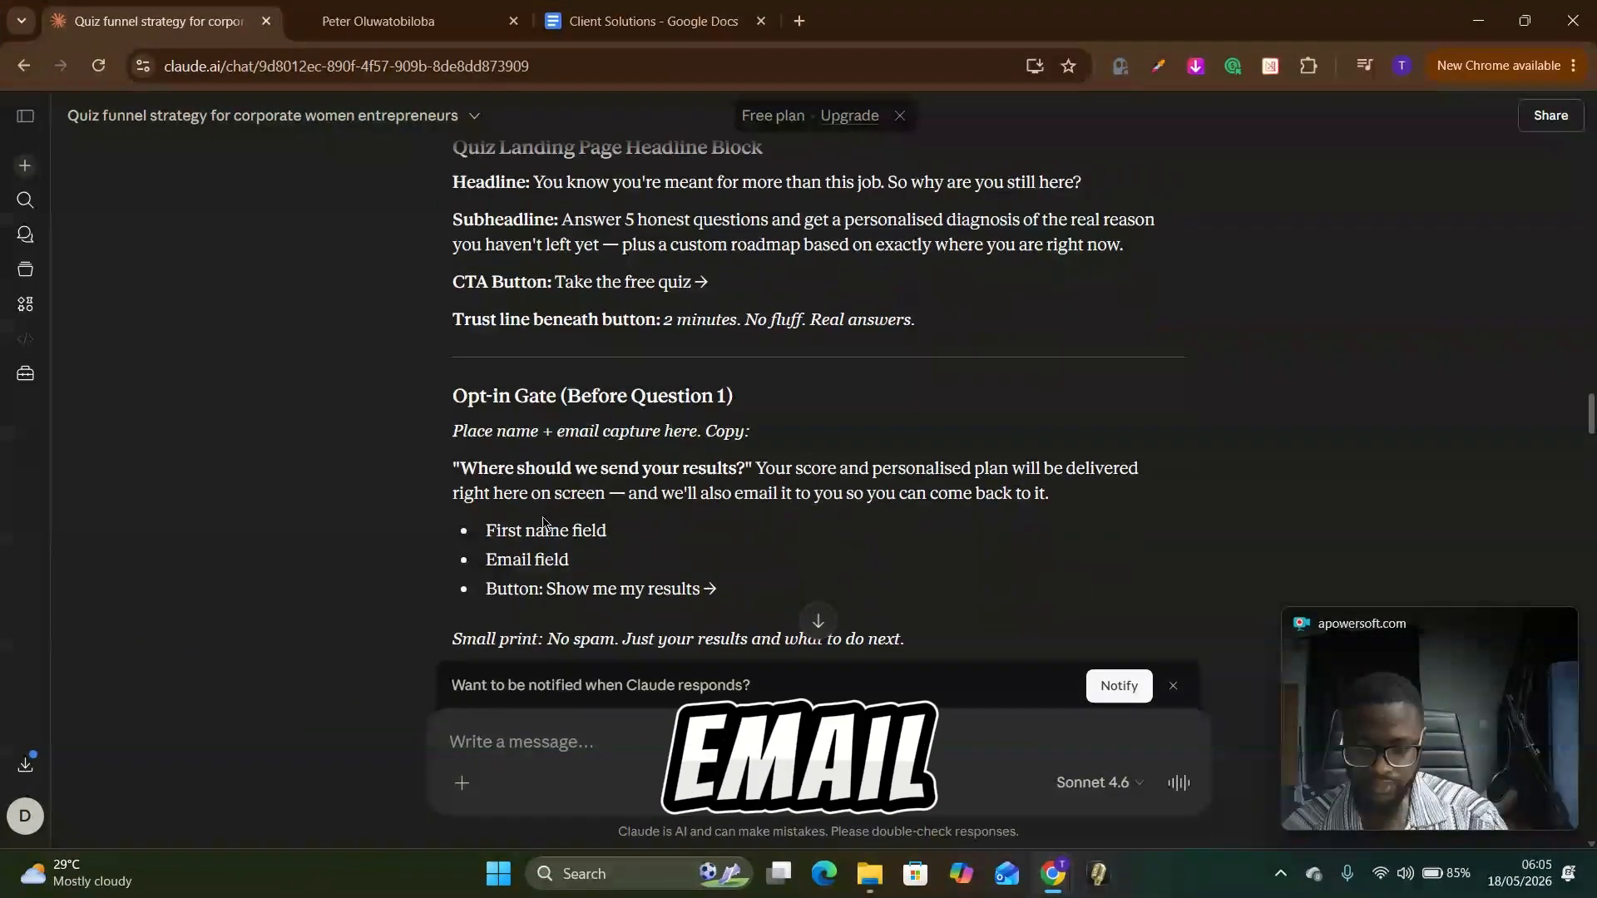
scroll(555, 426, "up", 5)
scroll(667, 504, "down", 6)
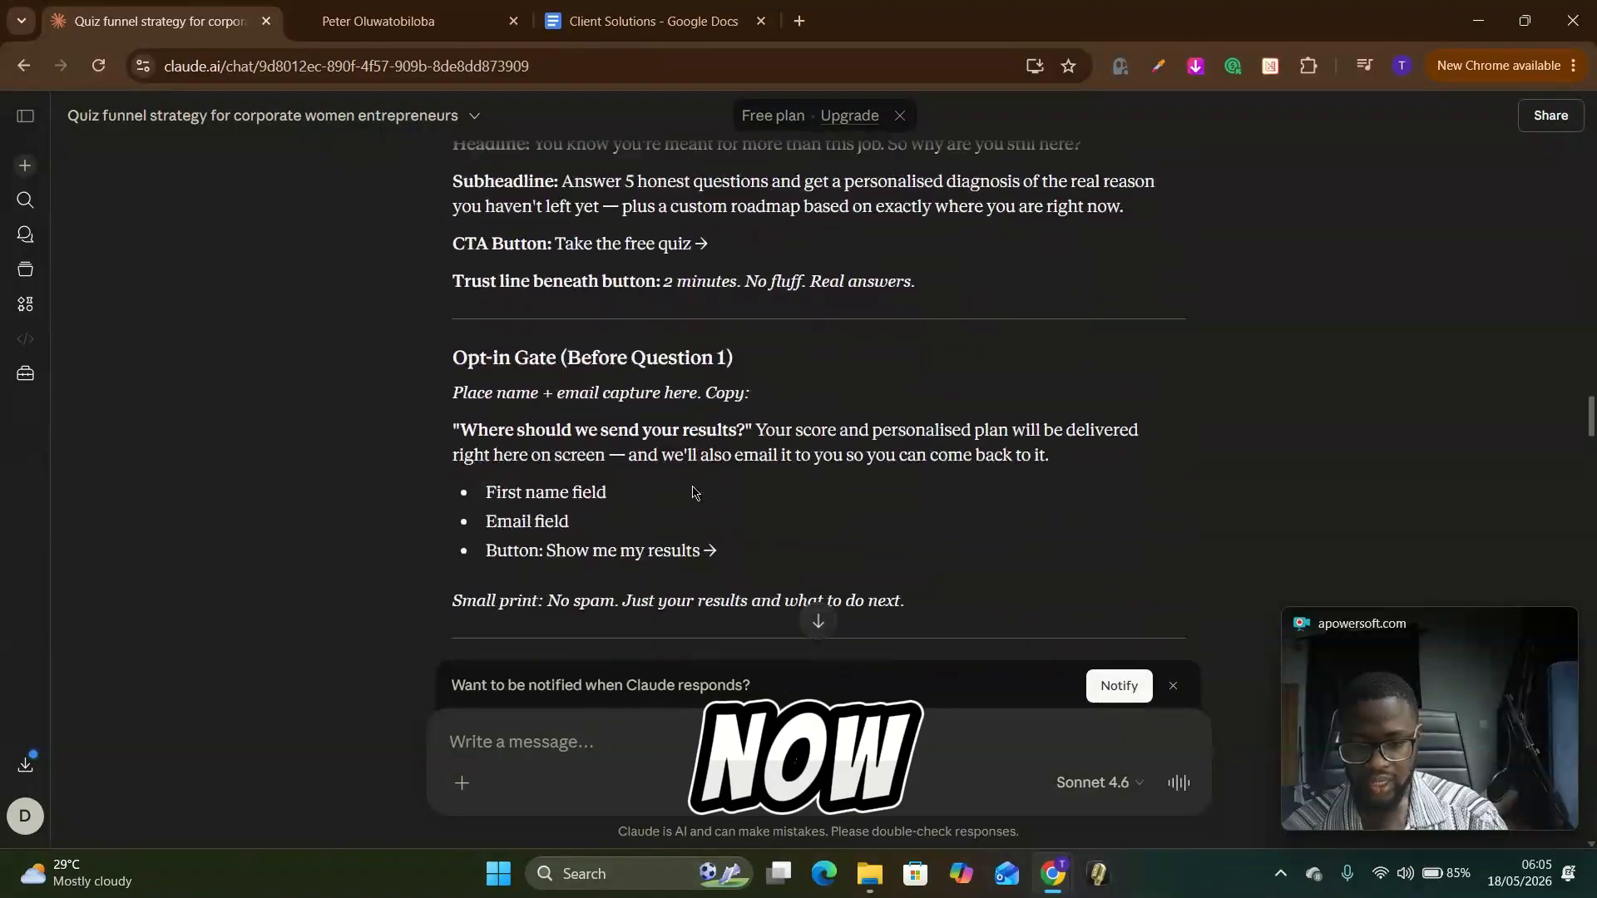
Step: Highlight the whole "Opt-in Gate (Before Question 1)" section and check its placement relative to the 5 questions
left_click_drag(447, 289, 913, 551)
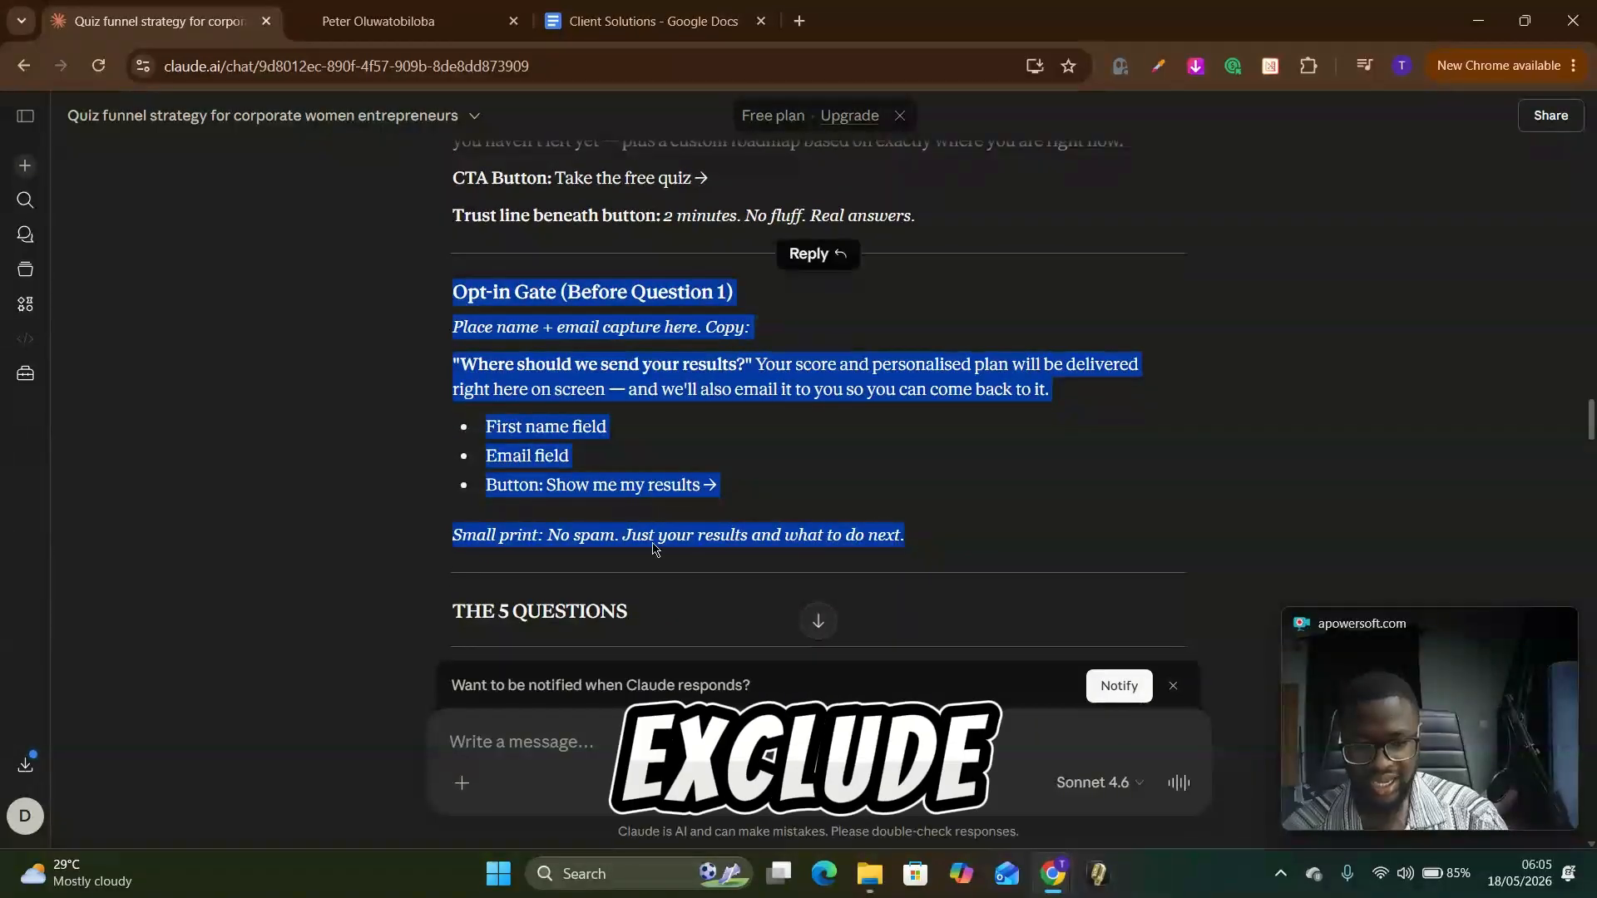
scroll(652, 532, "down", 2)
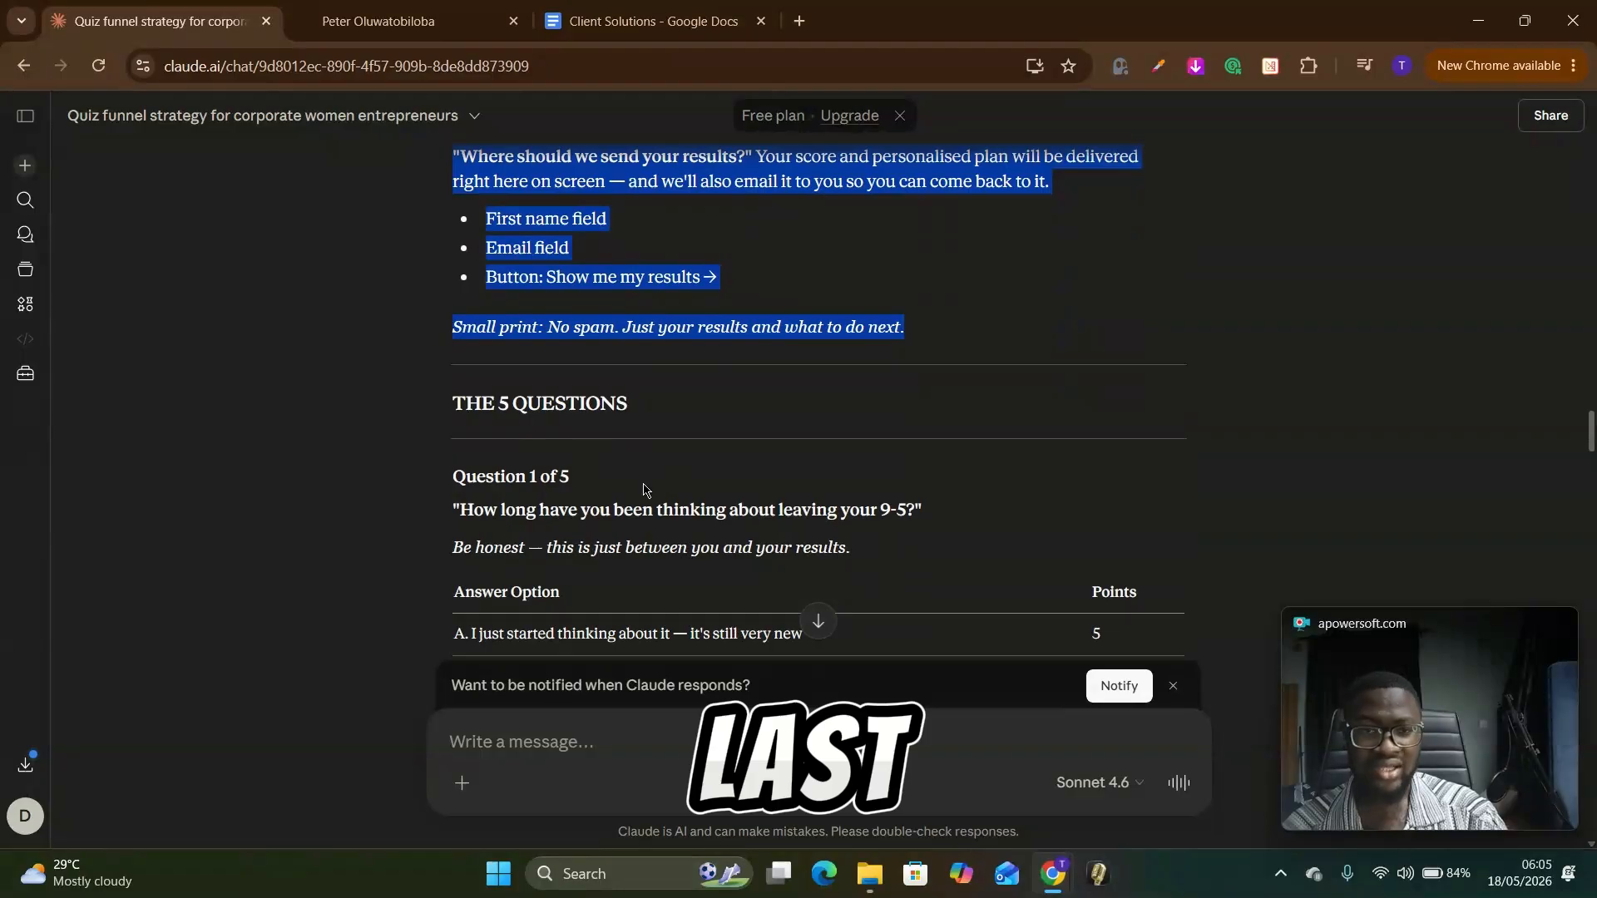
scroll(705, 432, "up", 5)
Step: Switch to GoHighLevel and start the prompt: "I need you to build me a visually apealing quiz funnel, i will provide you the details, make sure"
left_click(445, 22)
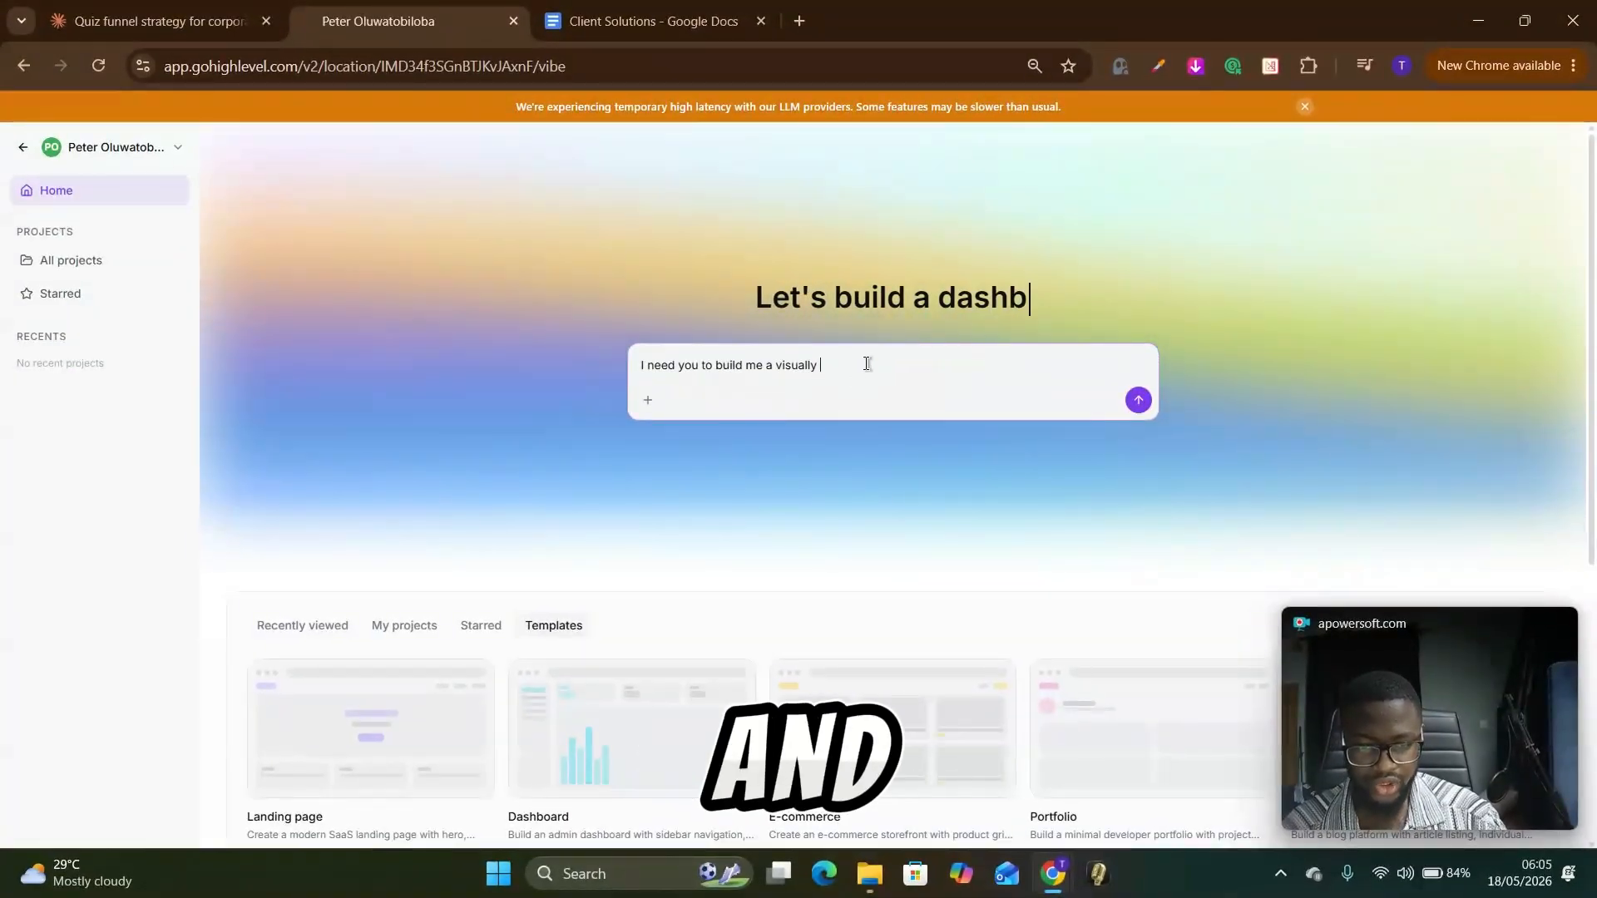
type("apealing quiz funnel, i will p")
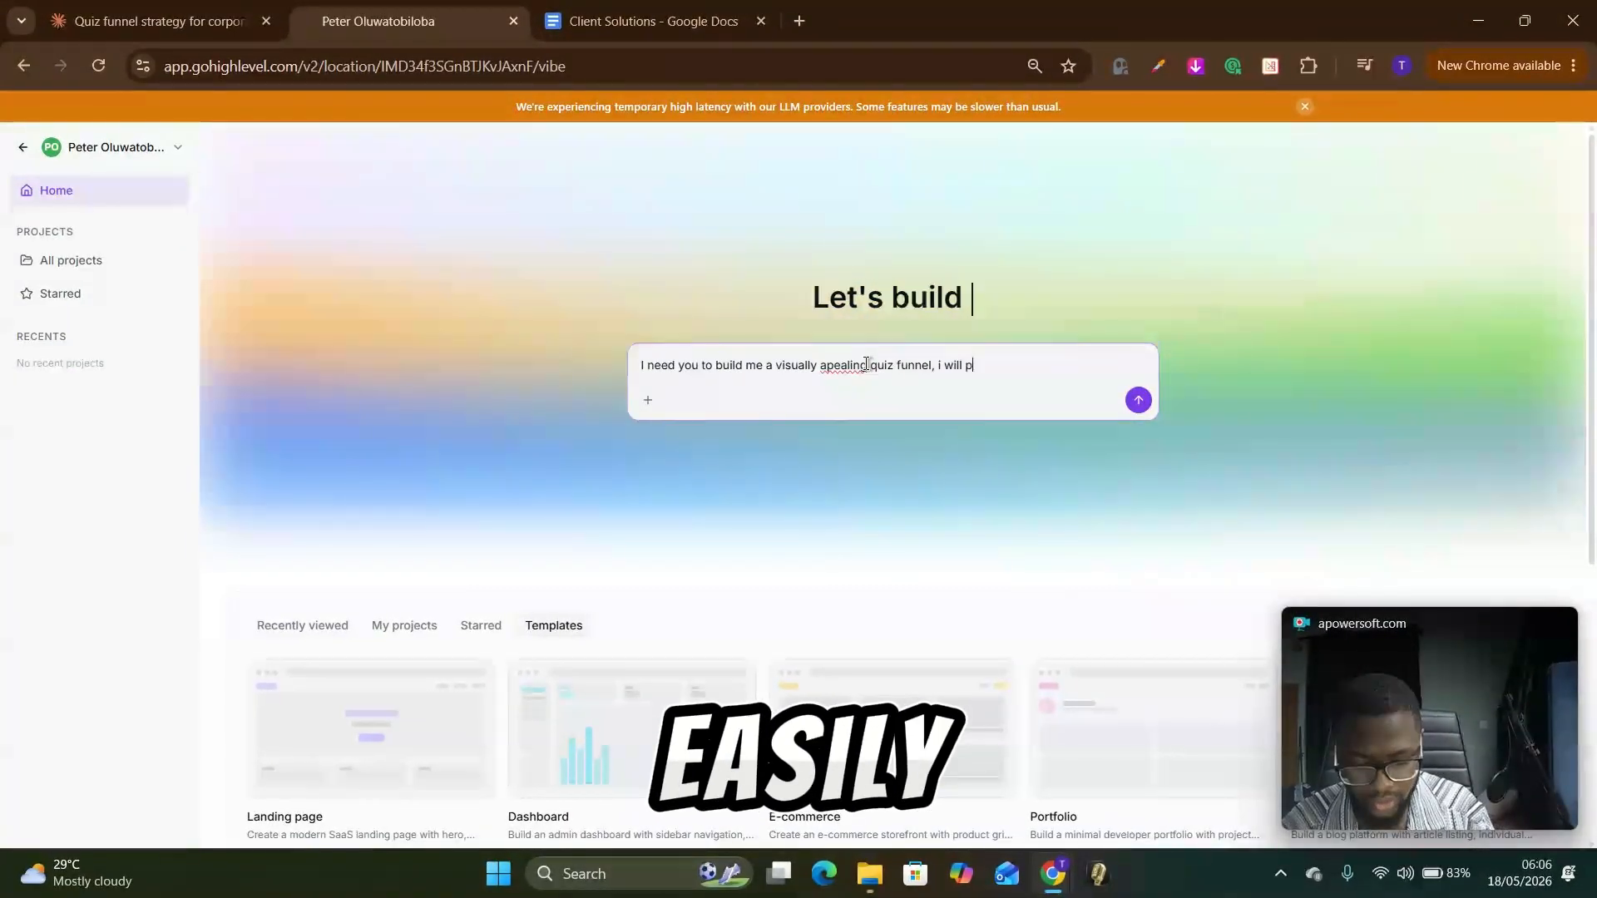
type("rovide you the details, make sure ")
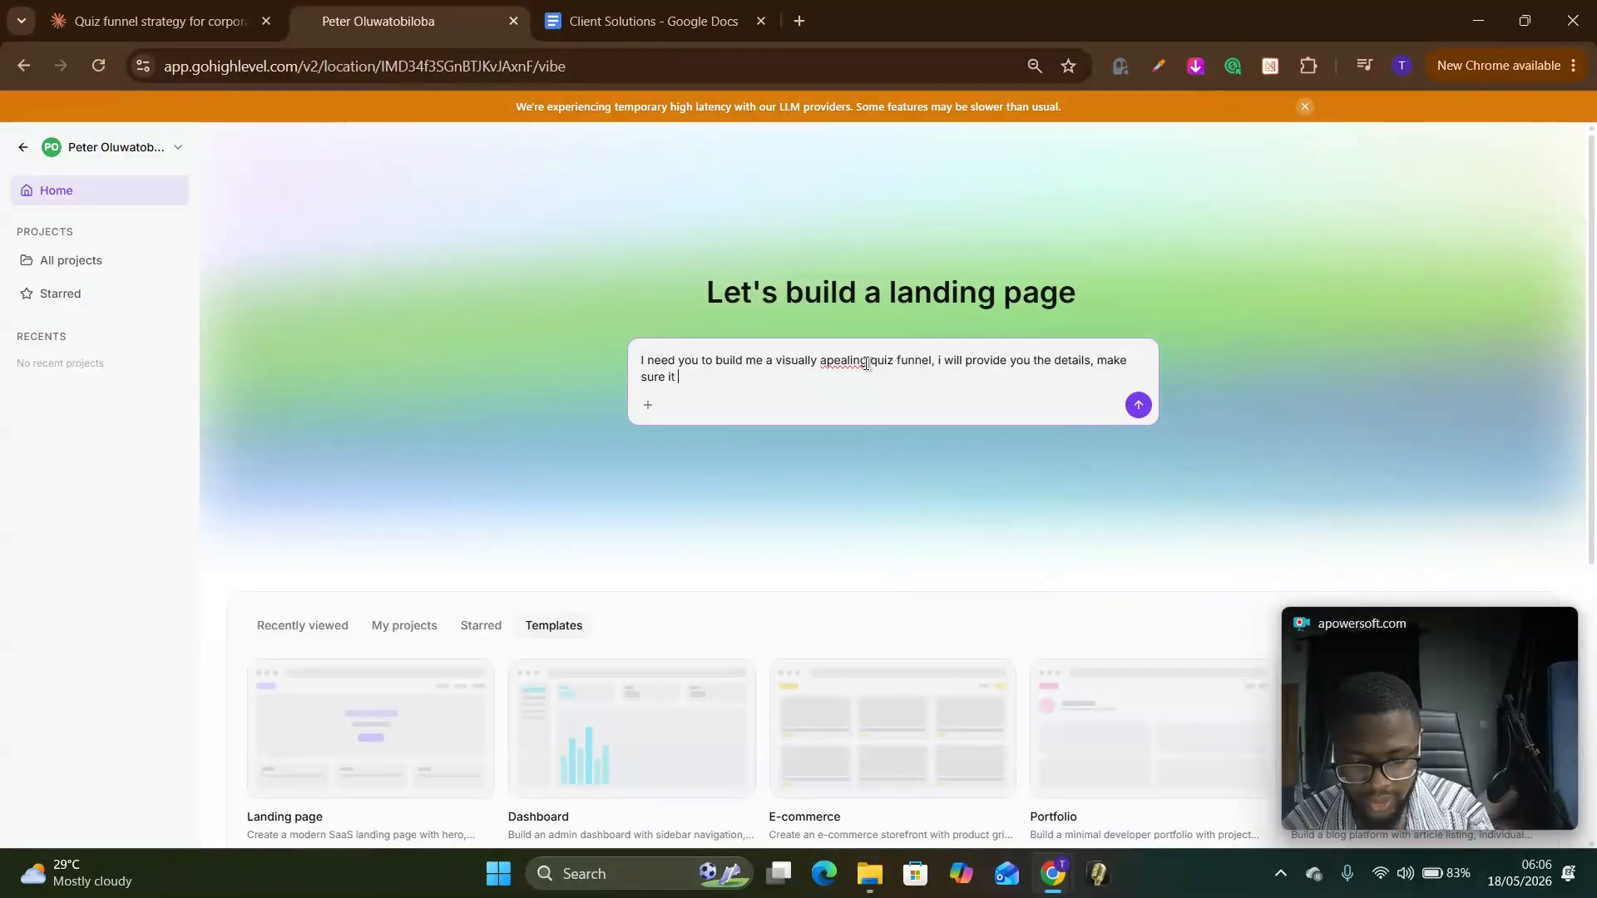
type("the opt in is after all 5 ")
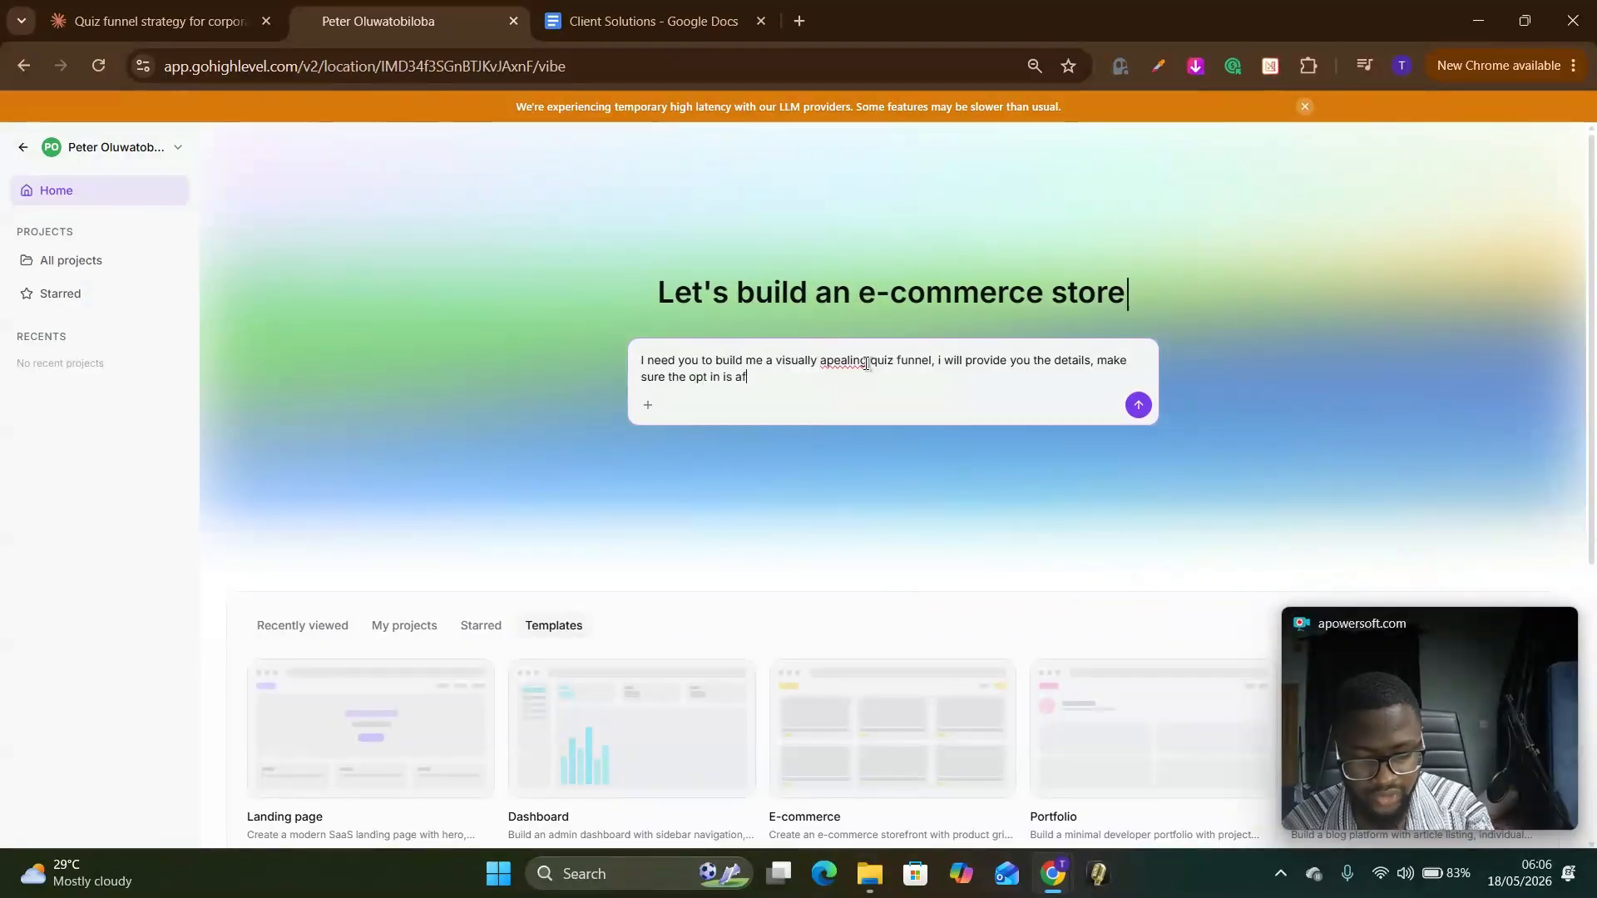
type("questions has been answered.")
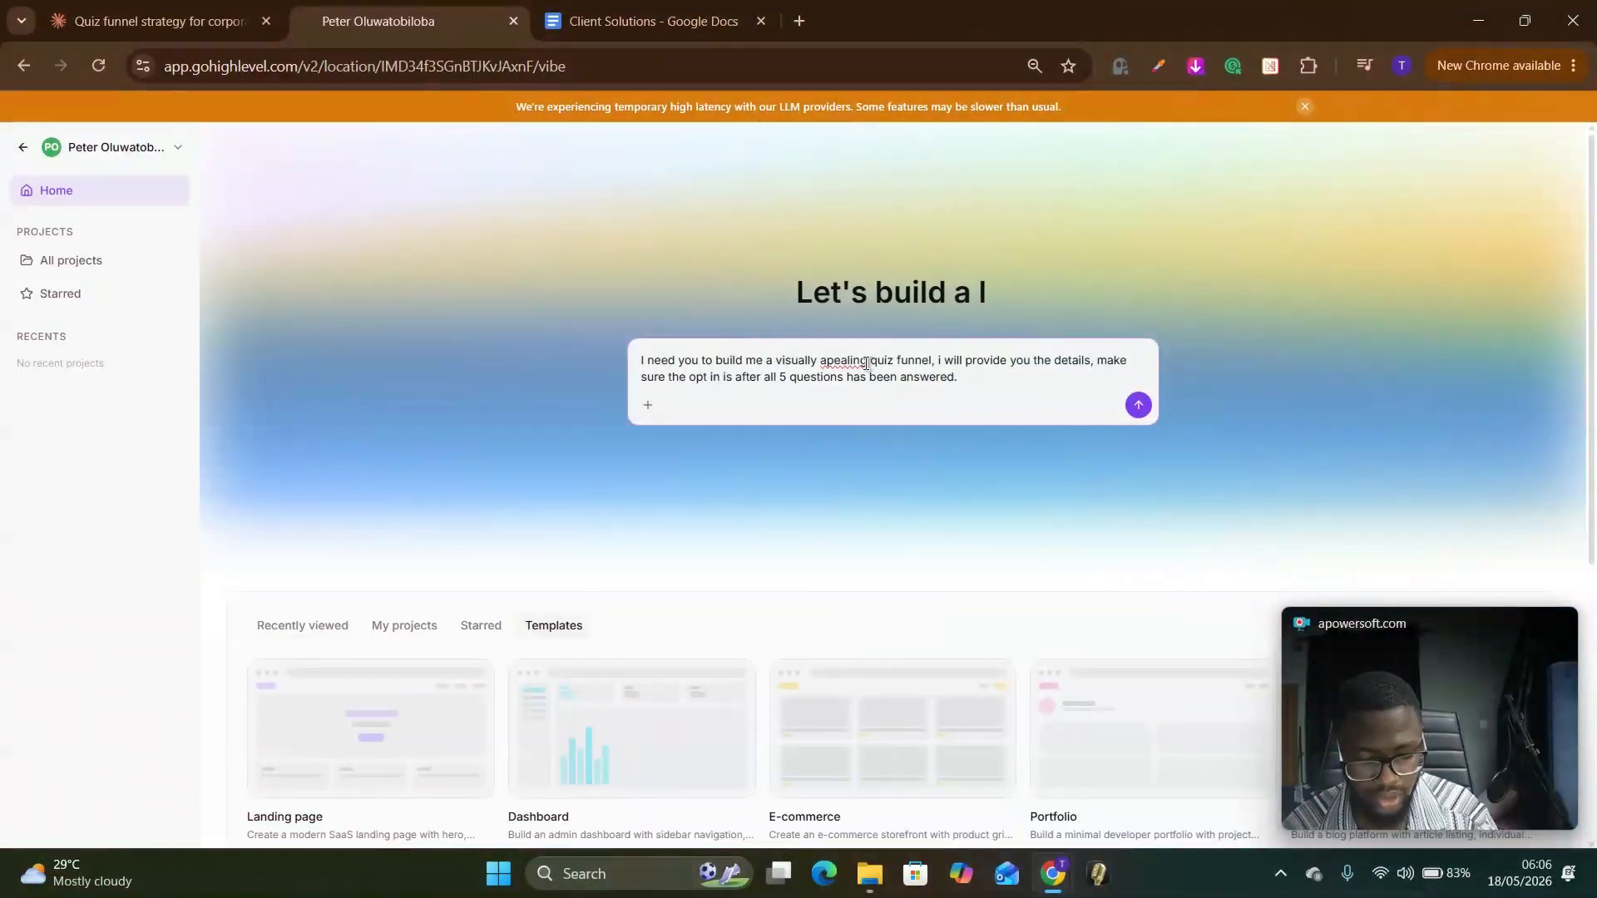
Step: Continue the prompt with "the opt in is after all 5 questions has been answered." and leave blank space below it
key("shift+Return")
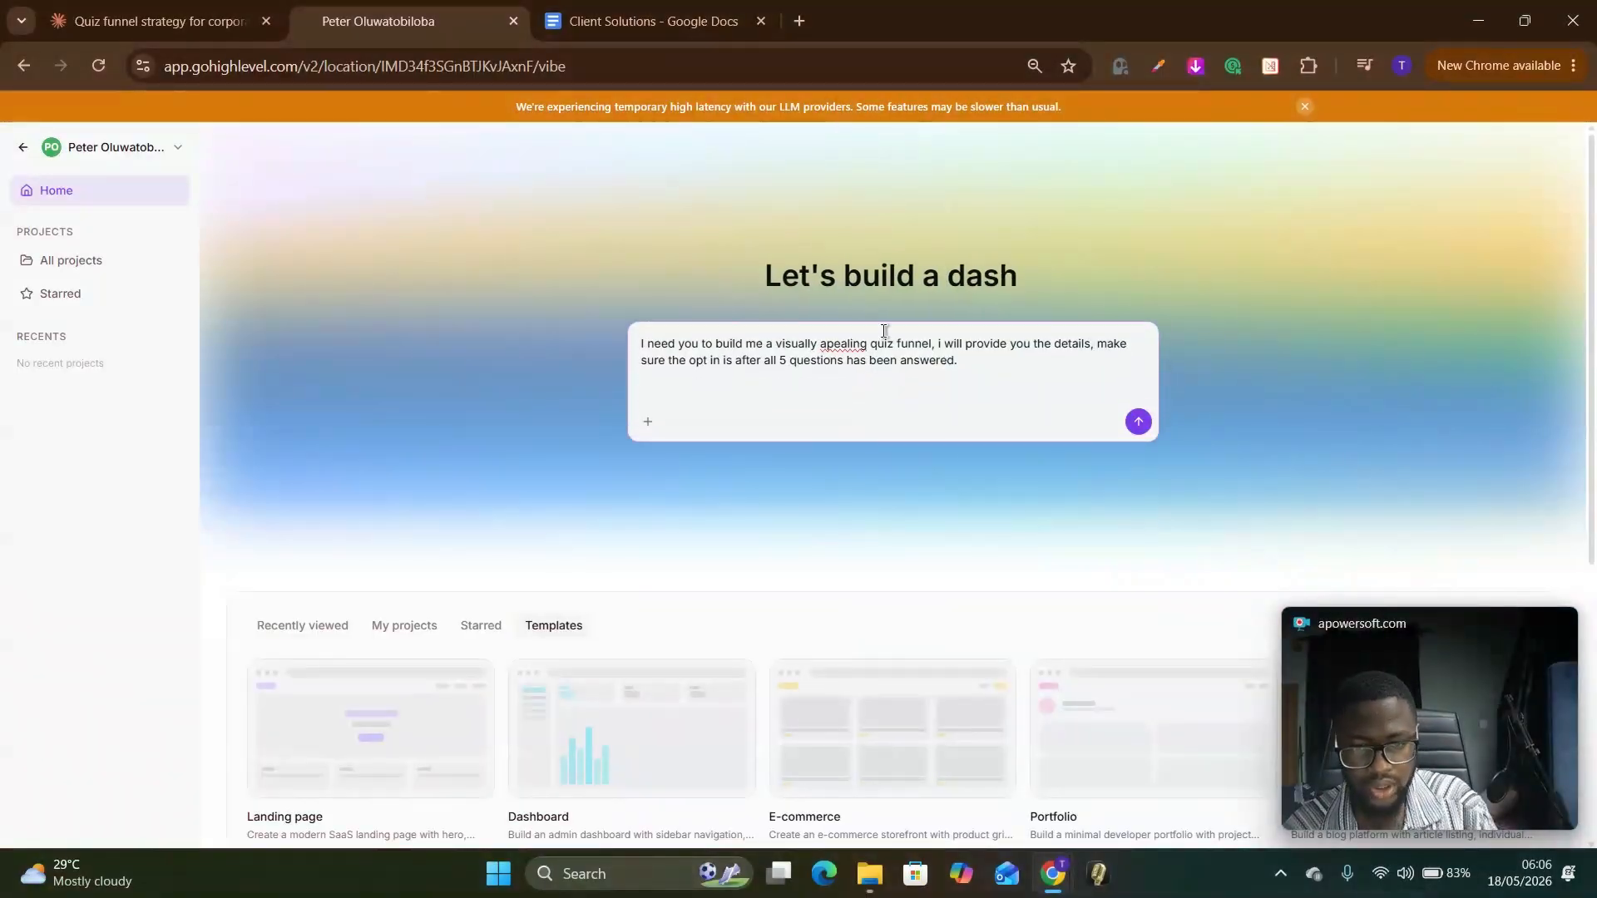
Step: Correct the misspelled word "apealing" to "appealing" in the prompt
left_click_drag(870, 360, 877, 359)
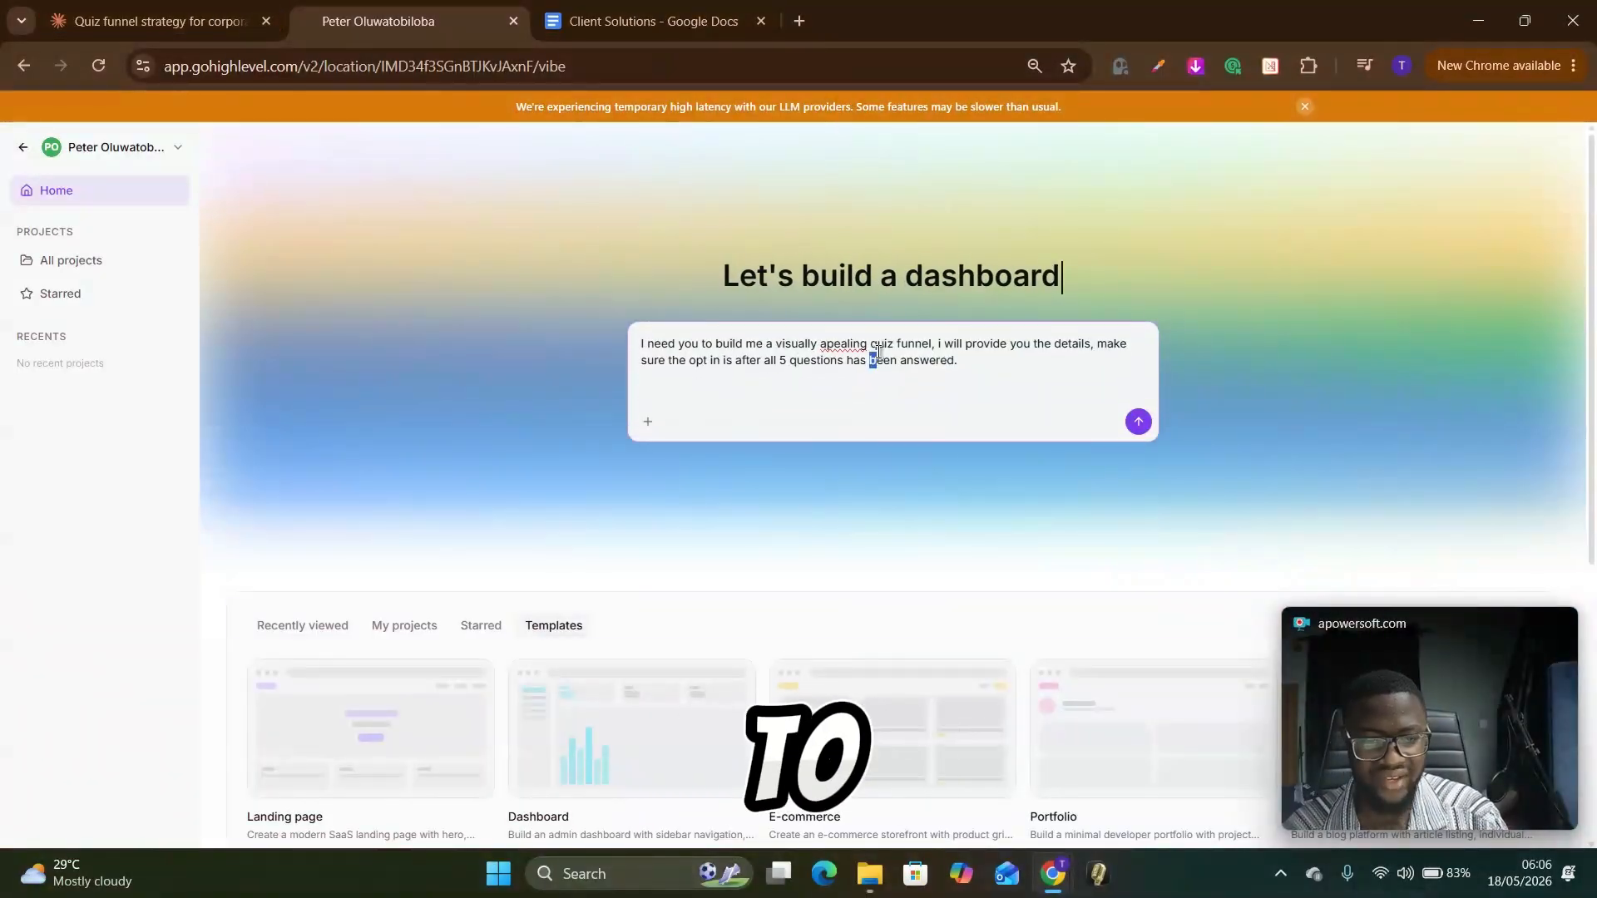
left_click(841, 345)
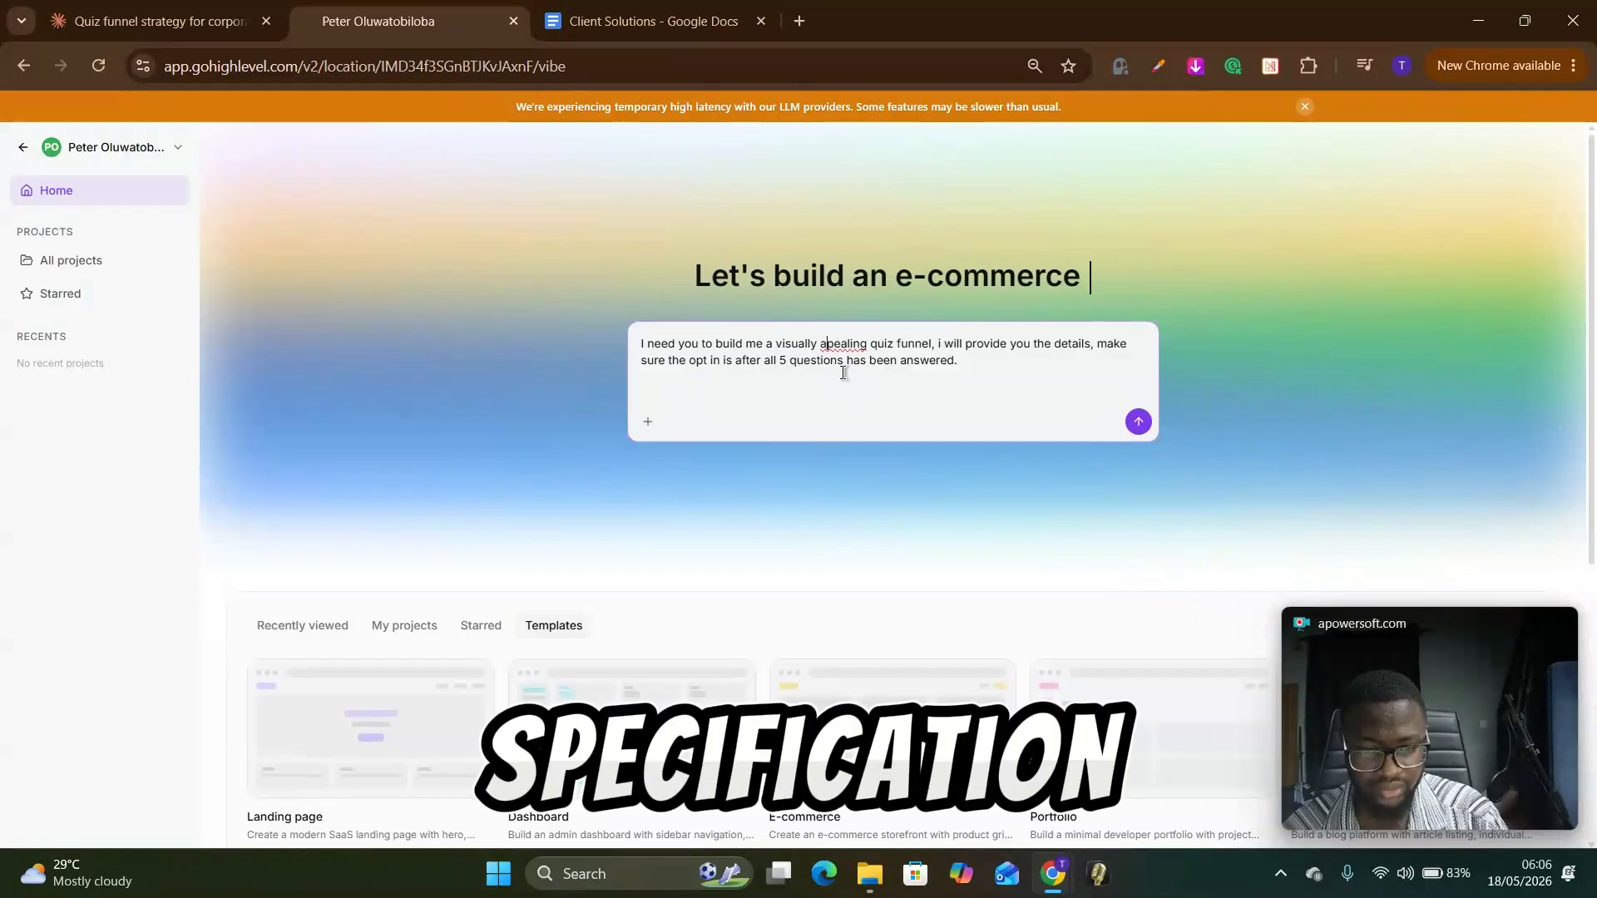
type("p")
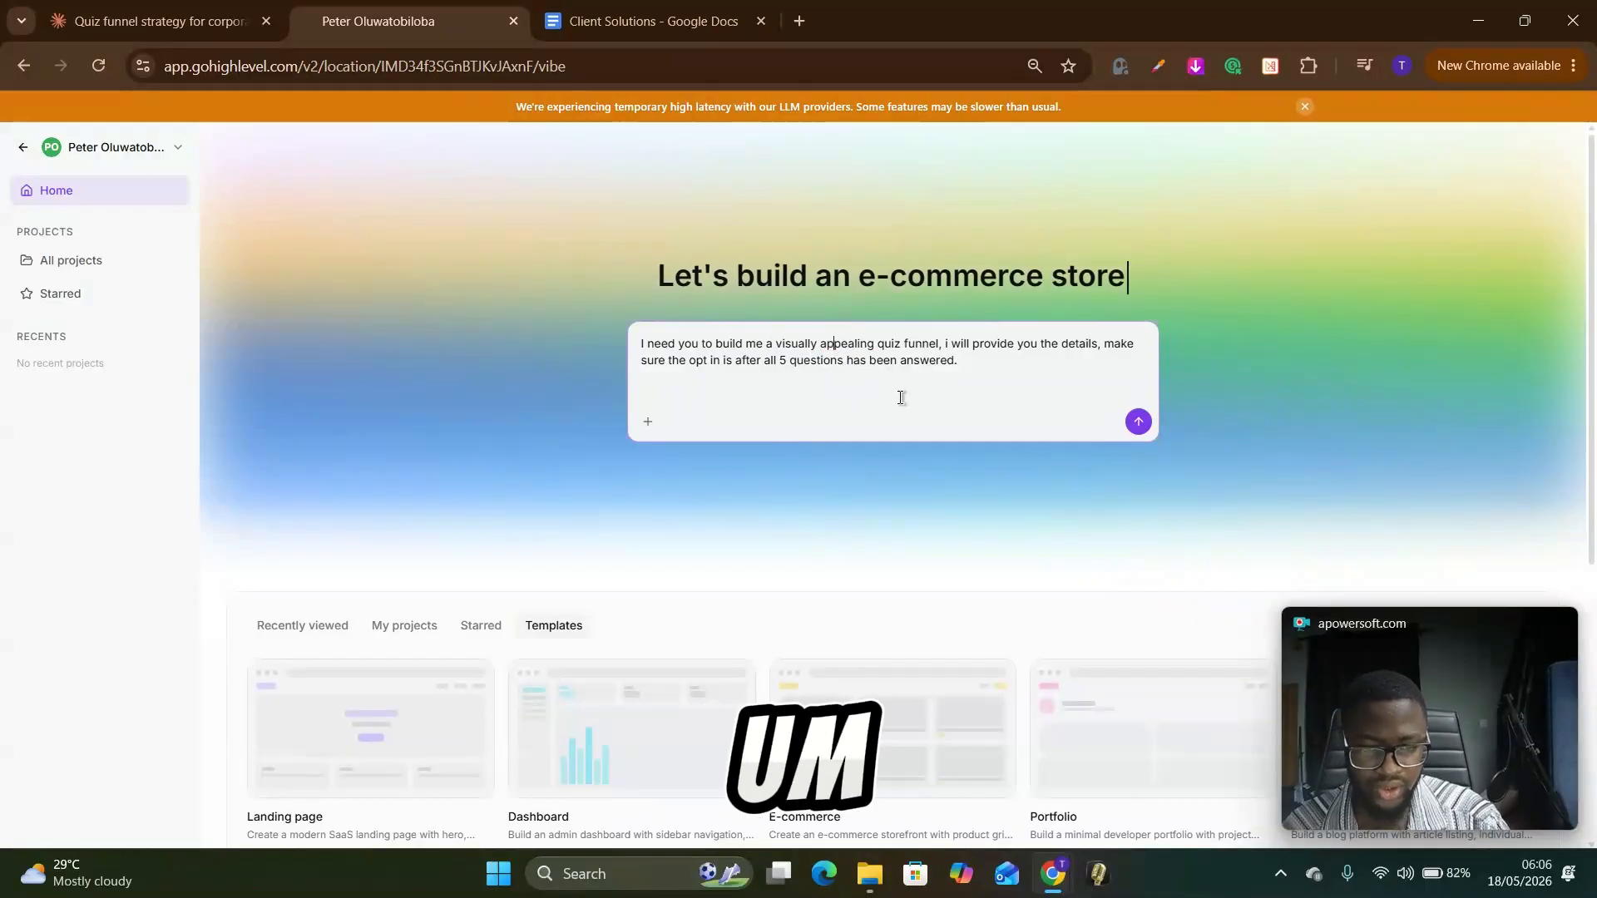
left_click(863, 393)
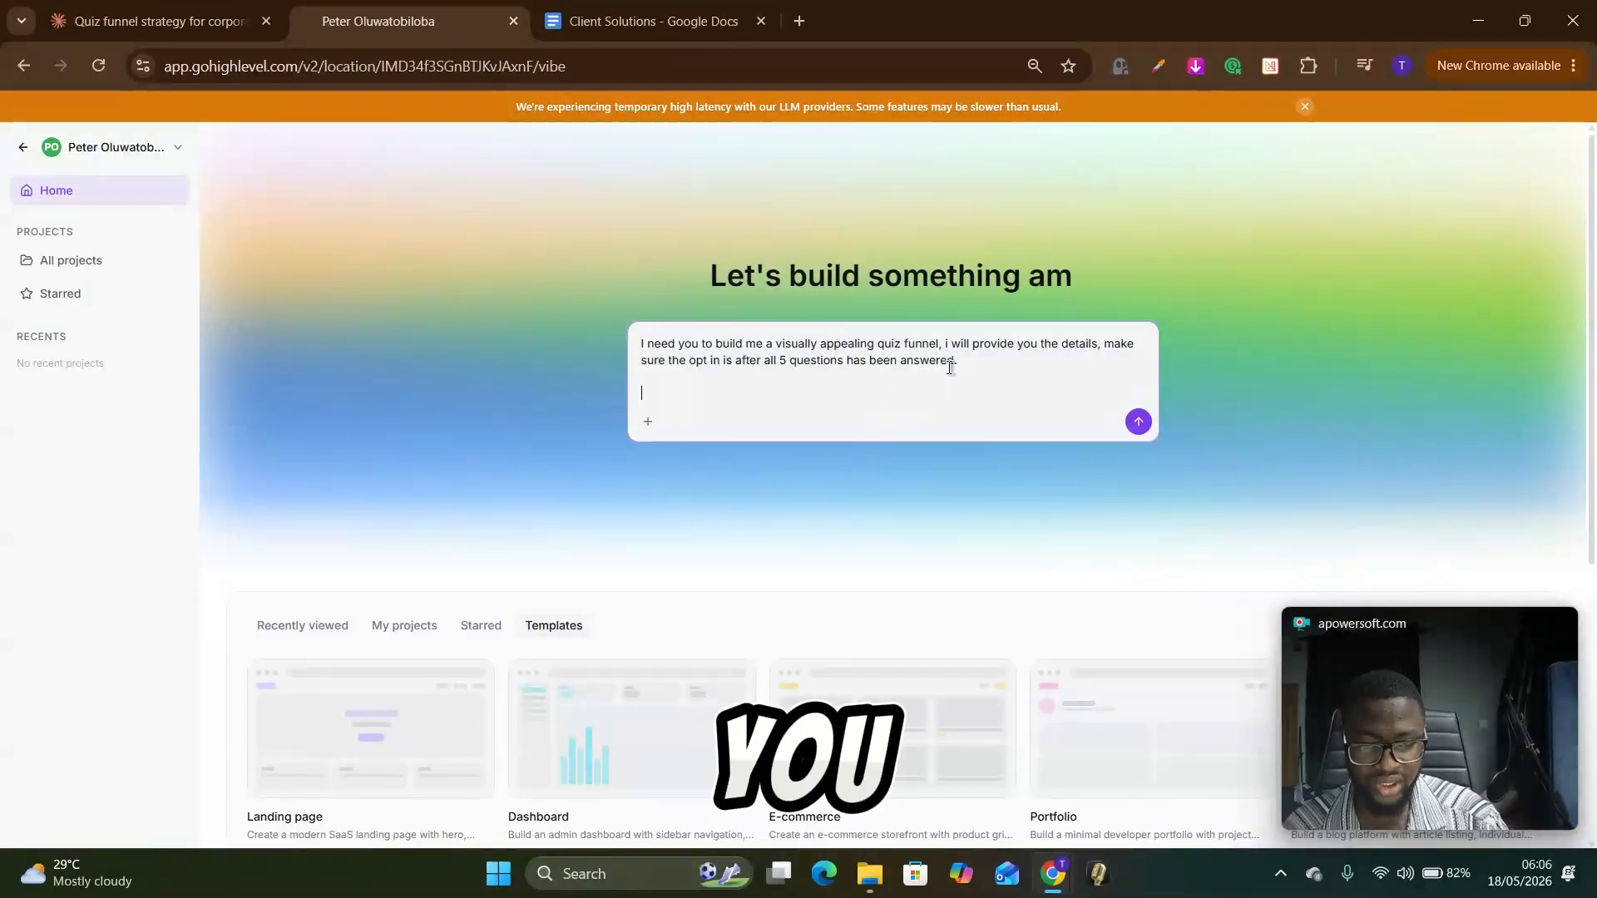
Step: Add the sentence "use images and icons as applicable." to the end of the prompt paragraph
left_click(998, 361)
type("user")
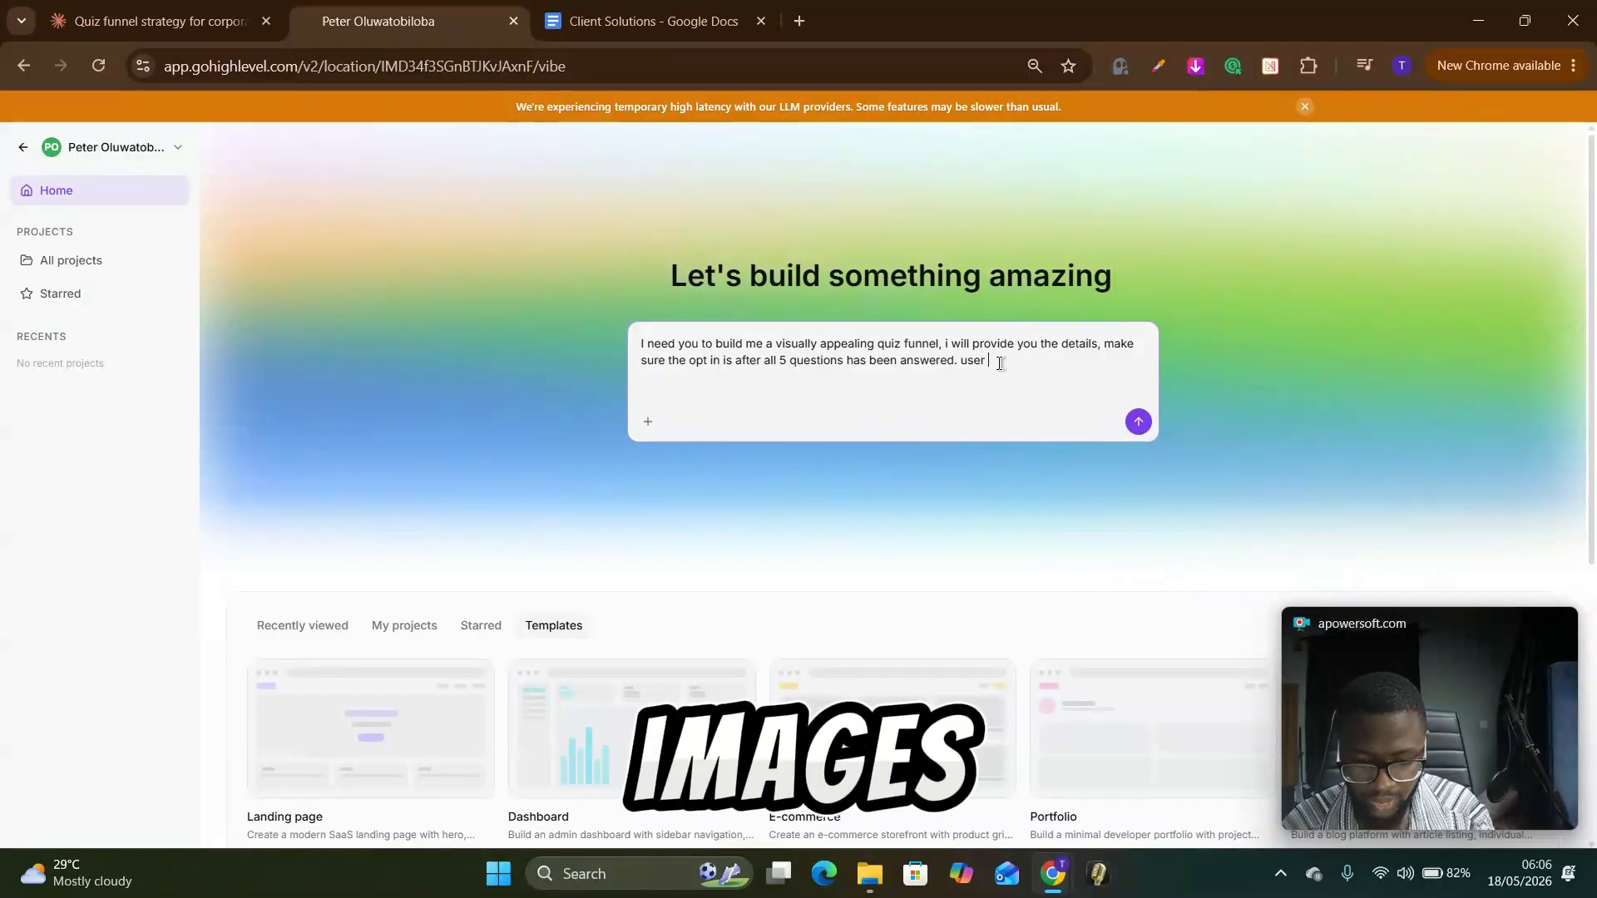
key("BackSpace")
key("BackSpace")
type("images")
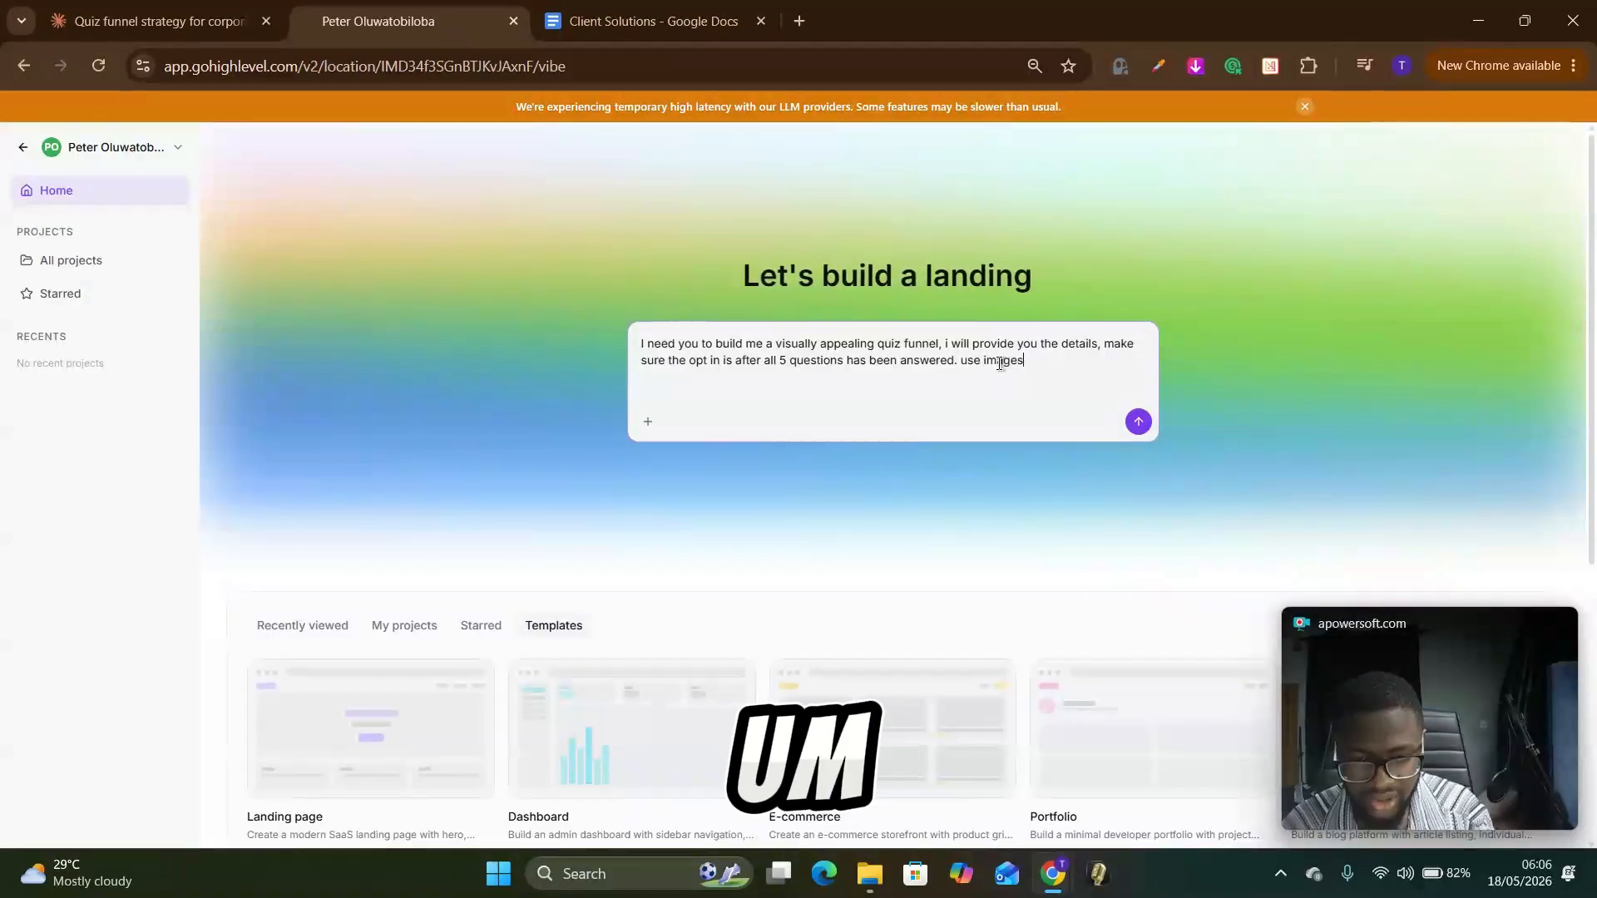
type(" and")
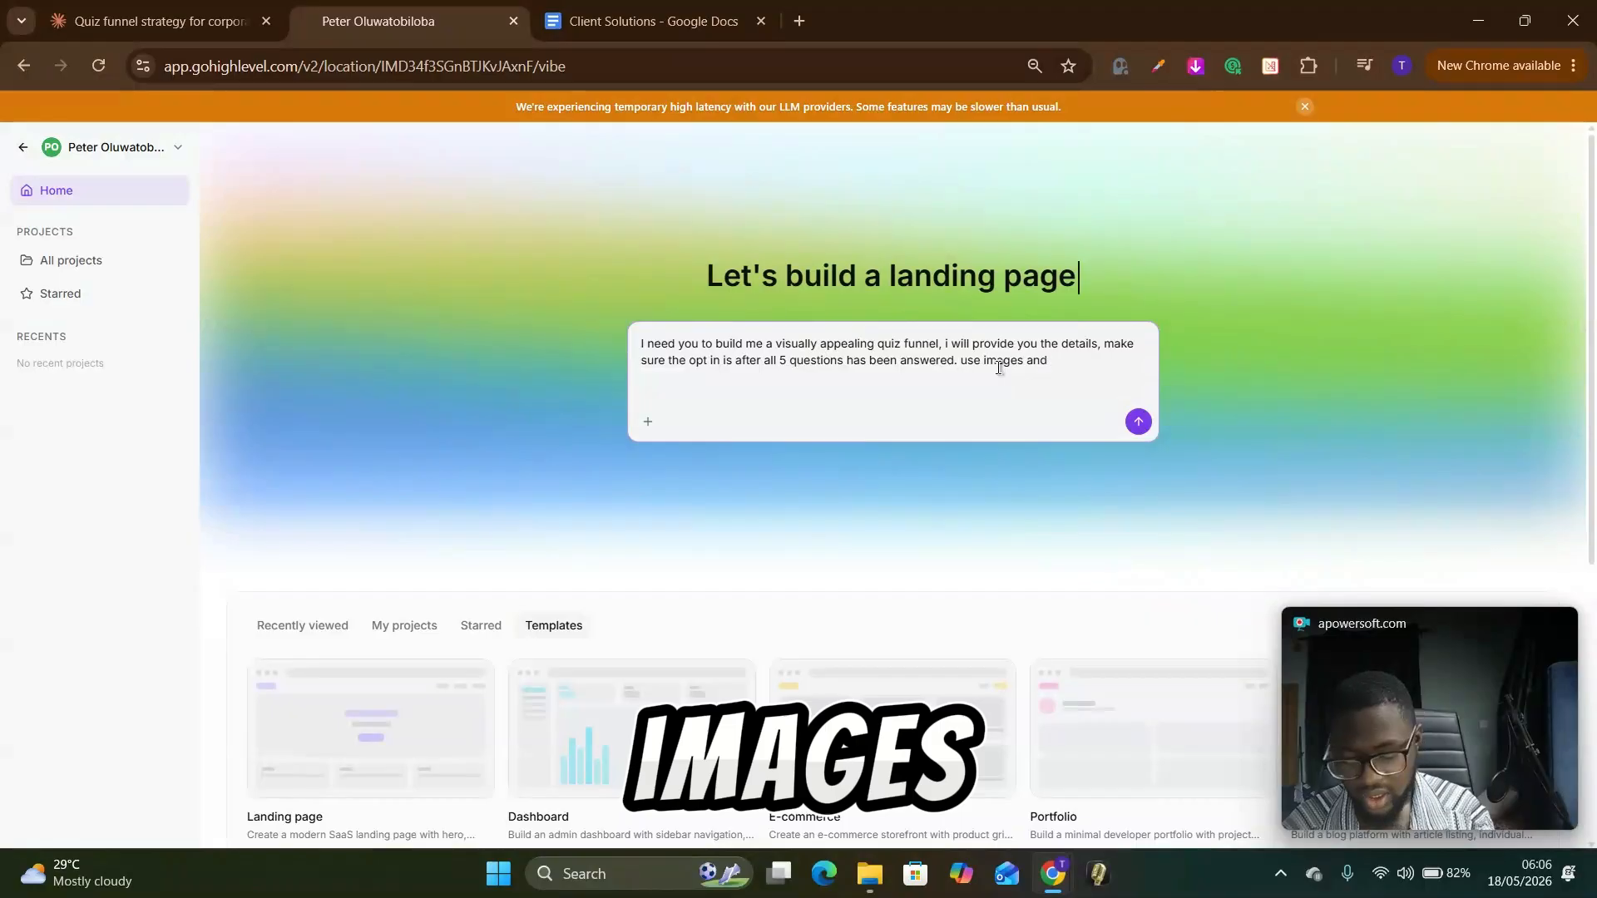
type("con")
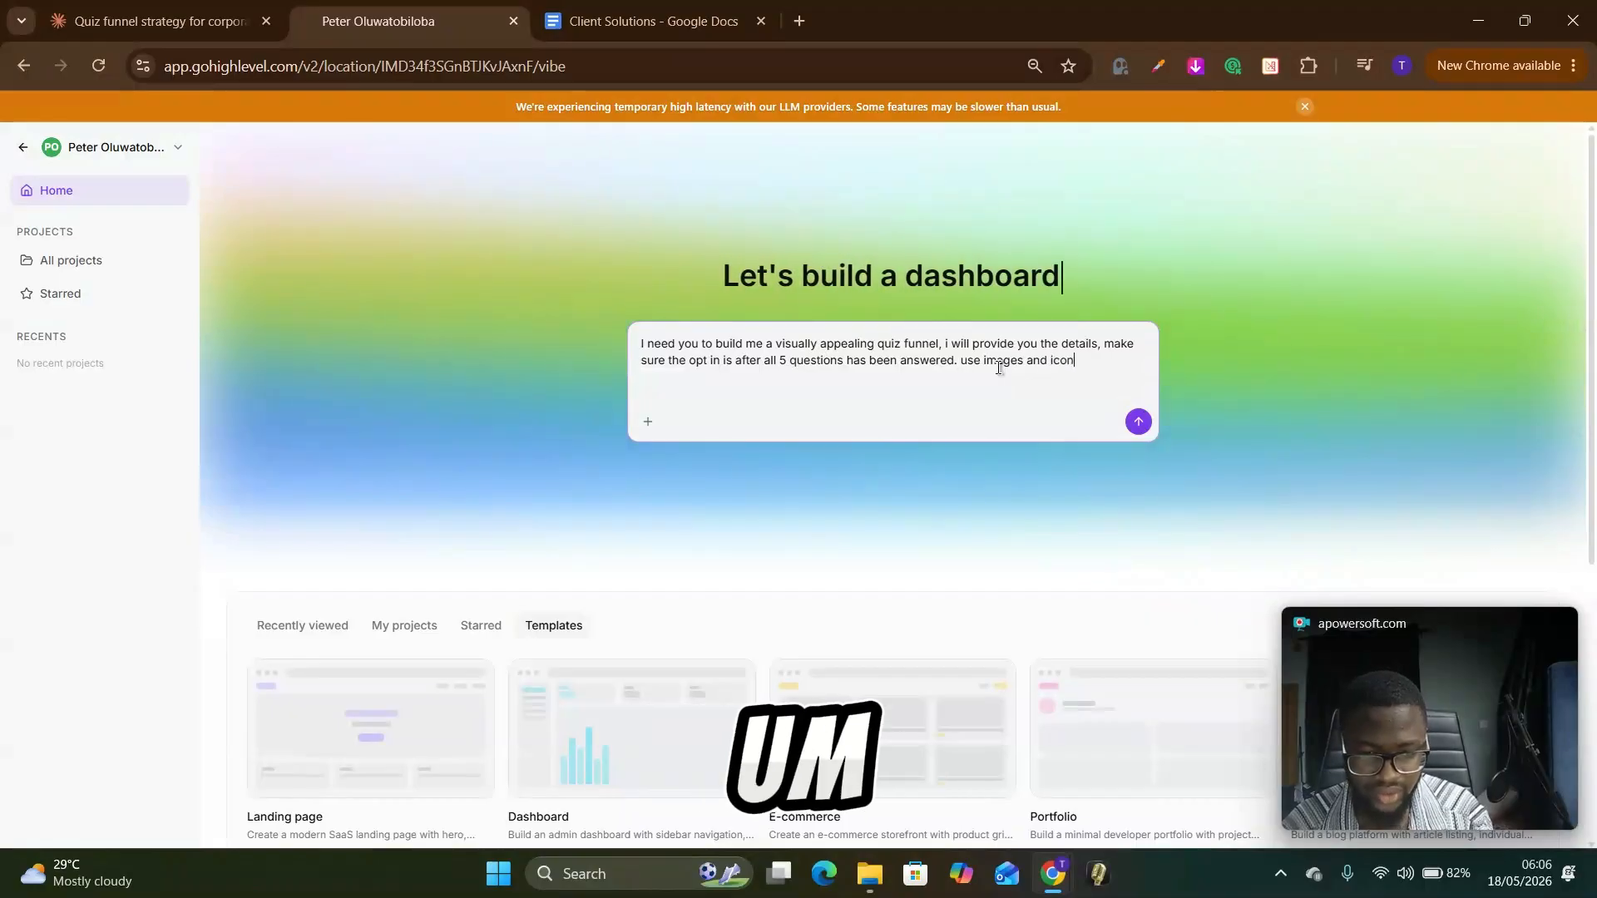
type("s as ")
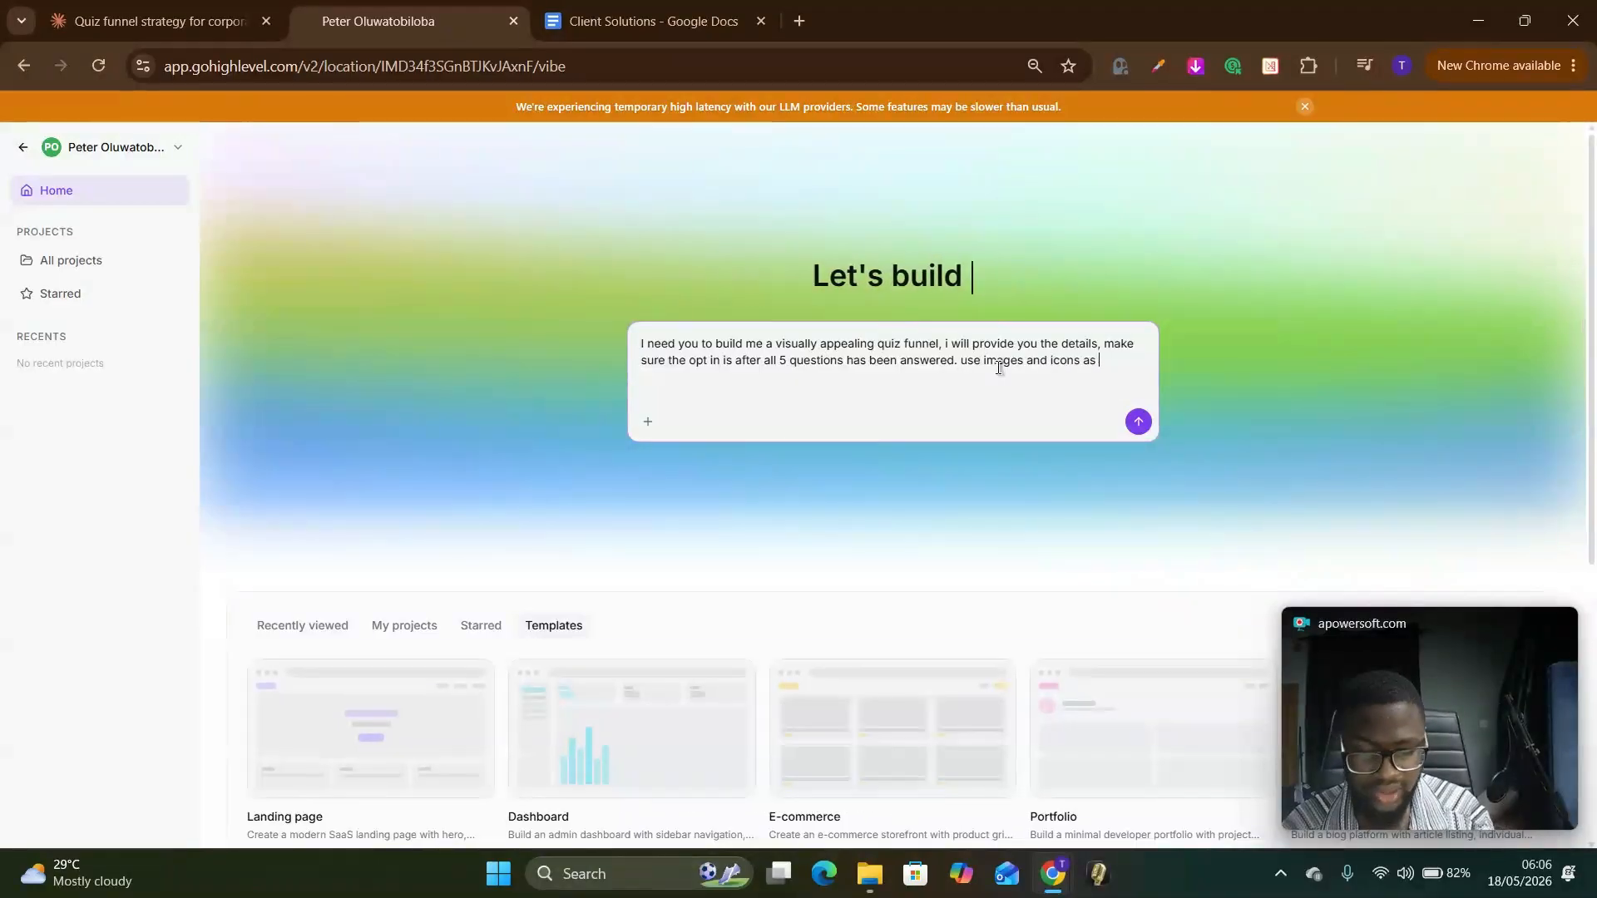
type("app")
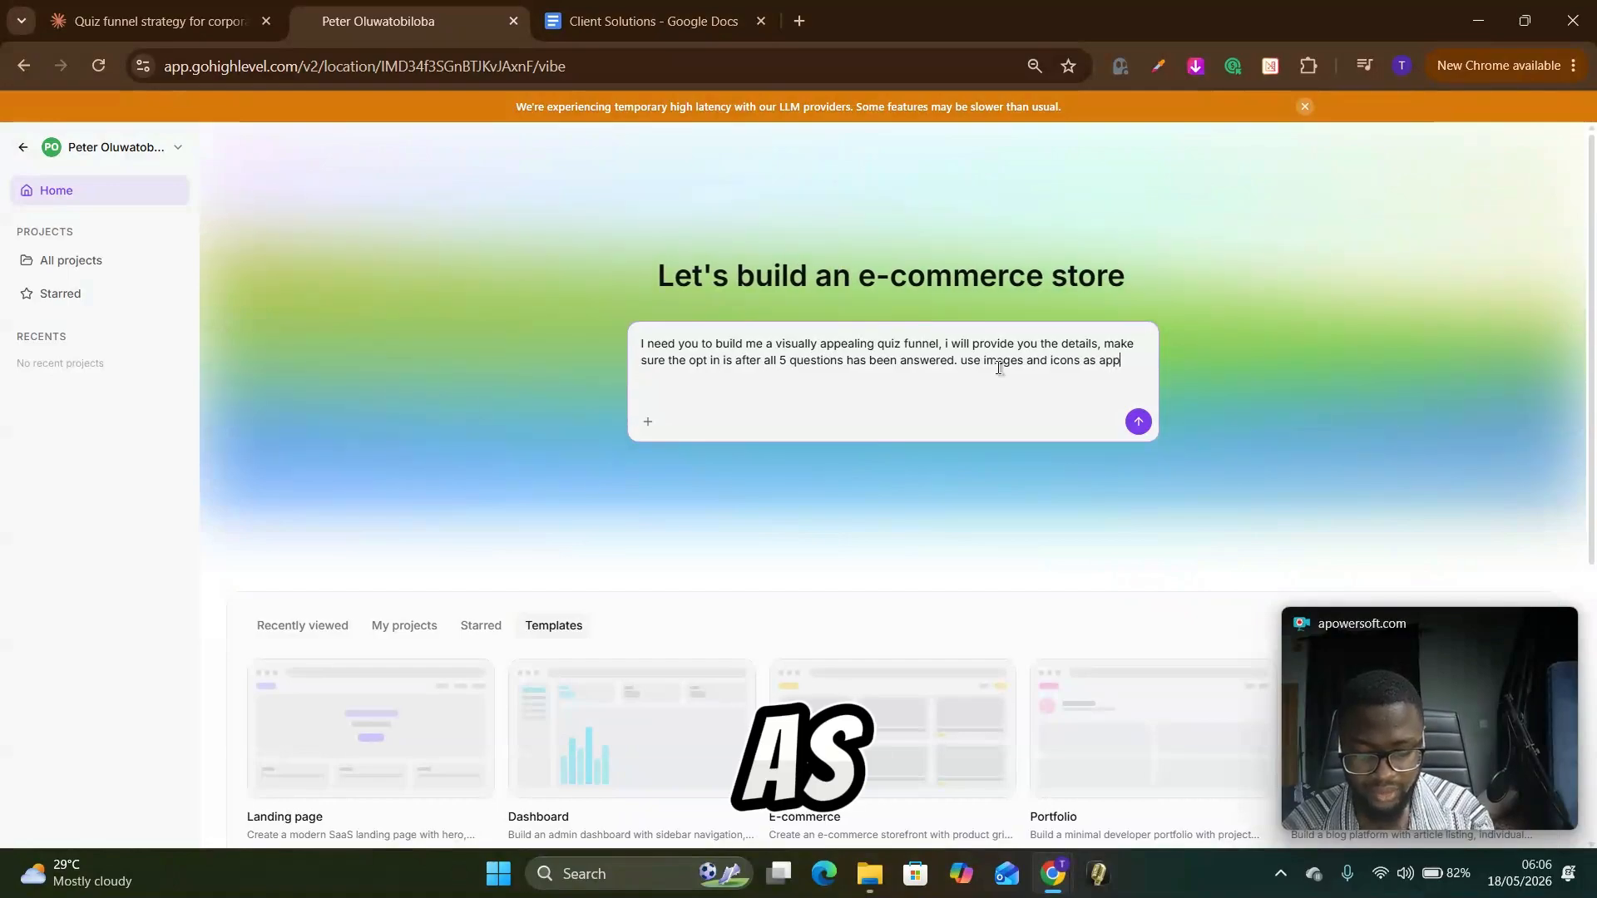
type("licable")
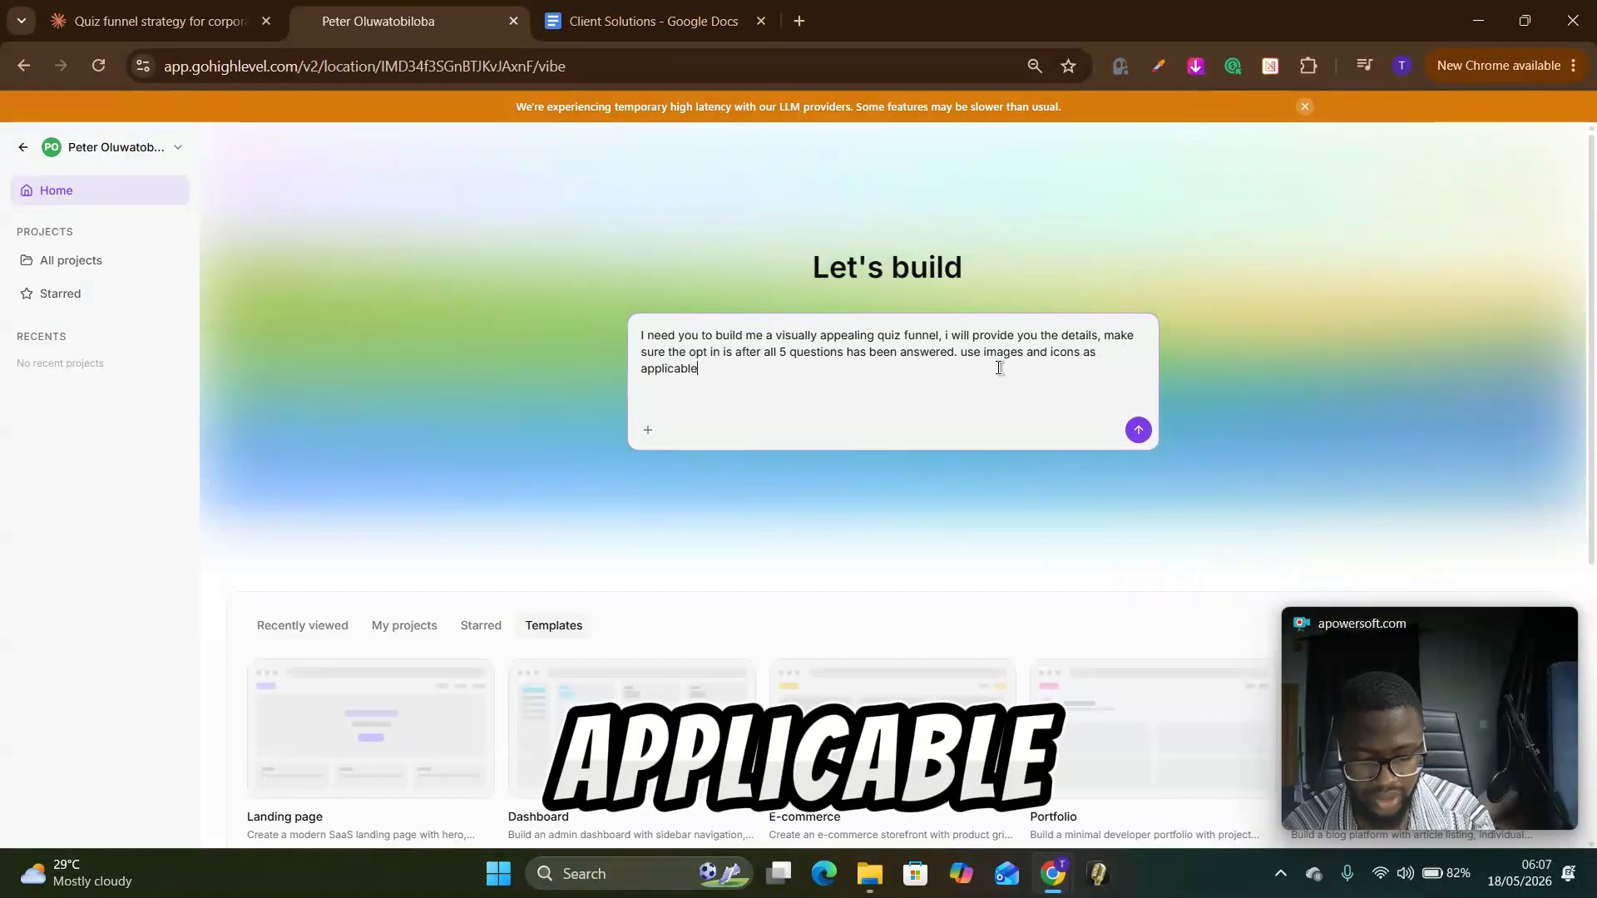
type(".")
Step: Add blank lines below the prompt paragraph and check the attachment option
key("shift+Return")
key("shift+Return")
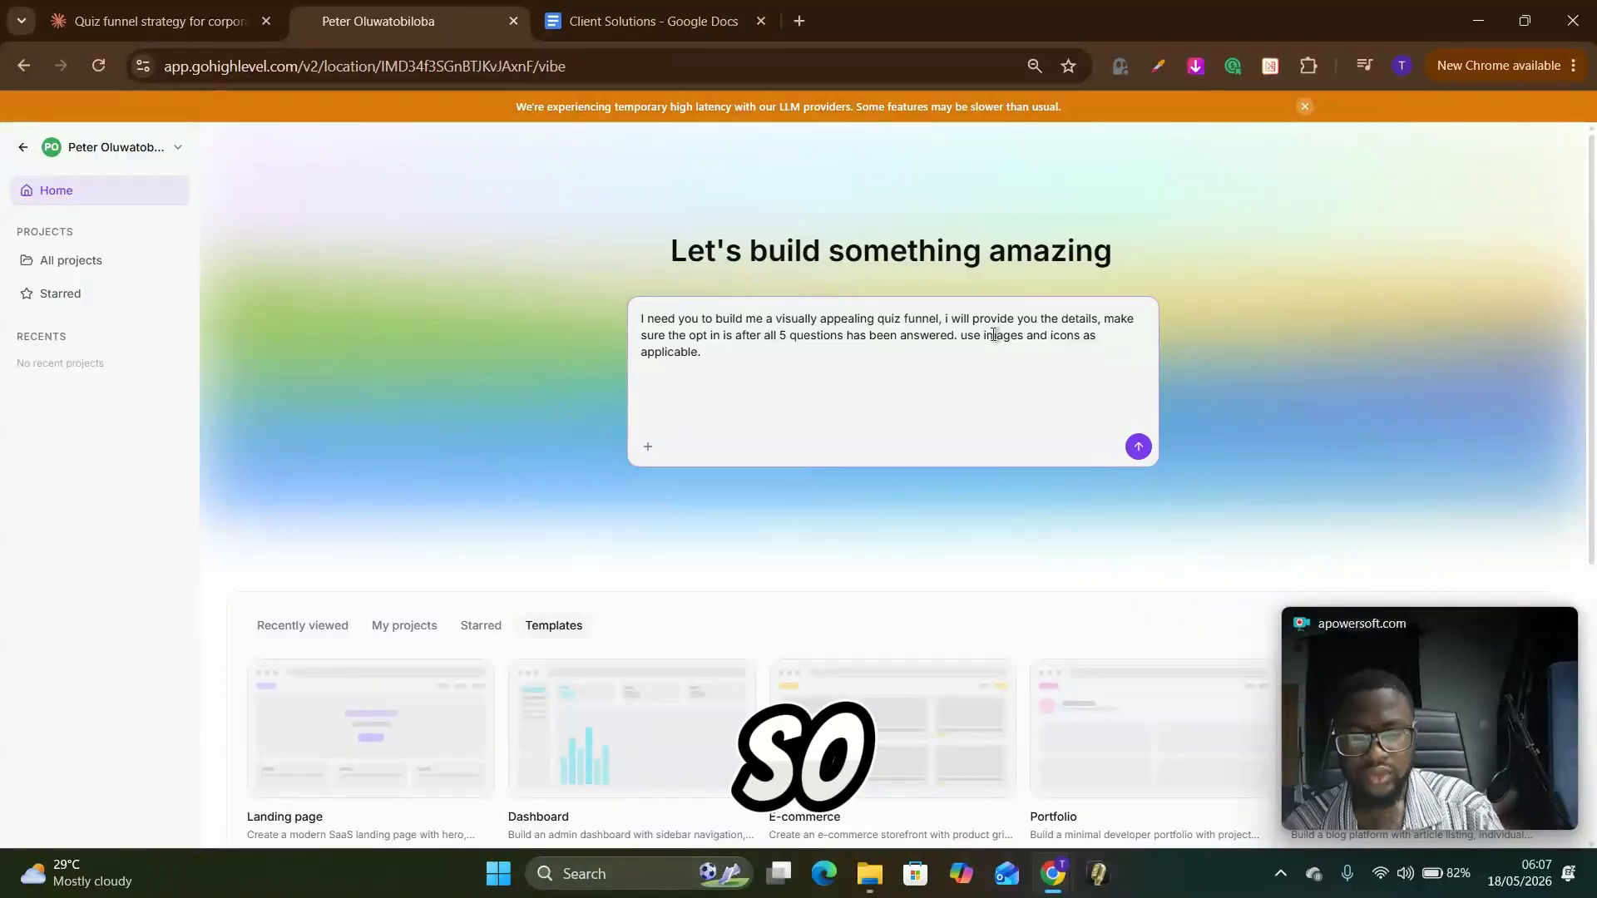
key("BackSpace")
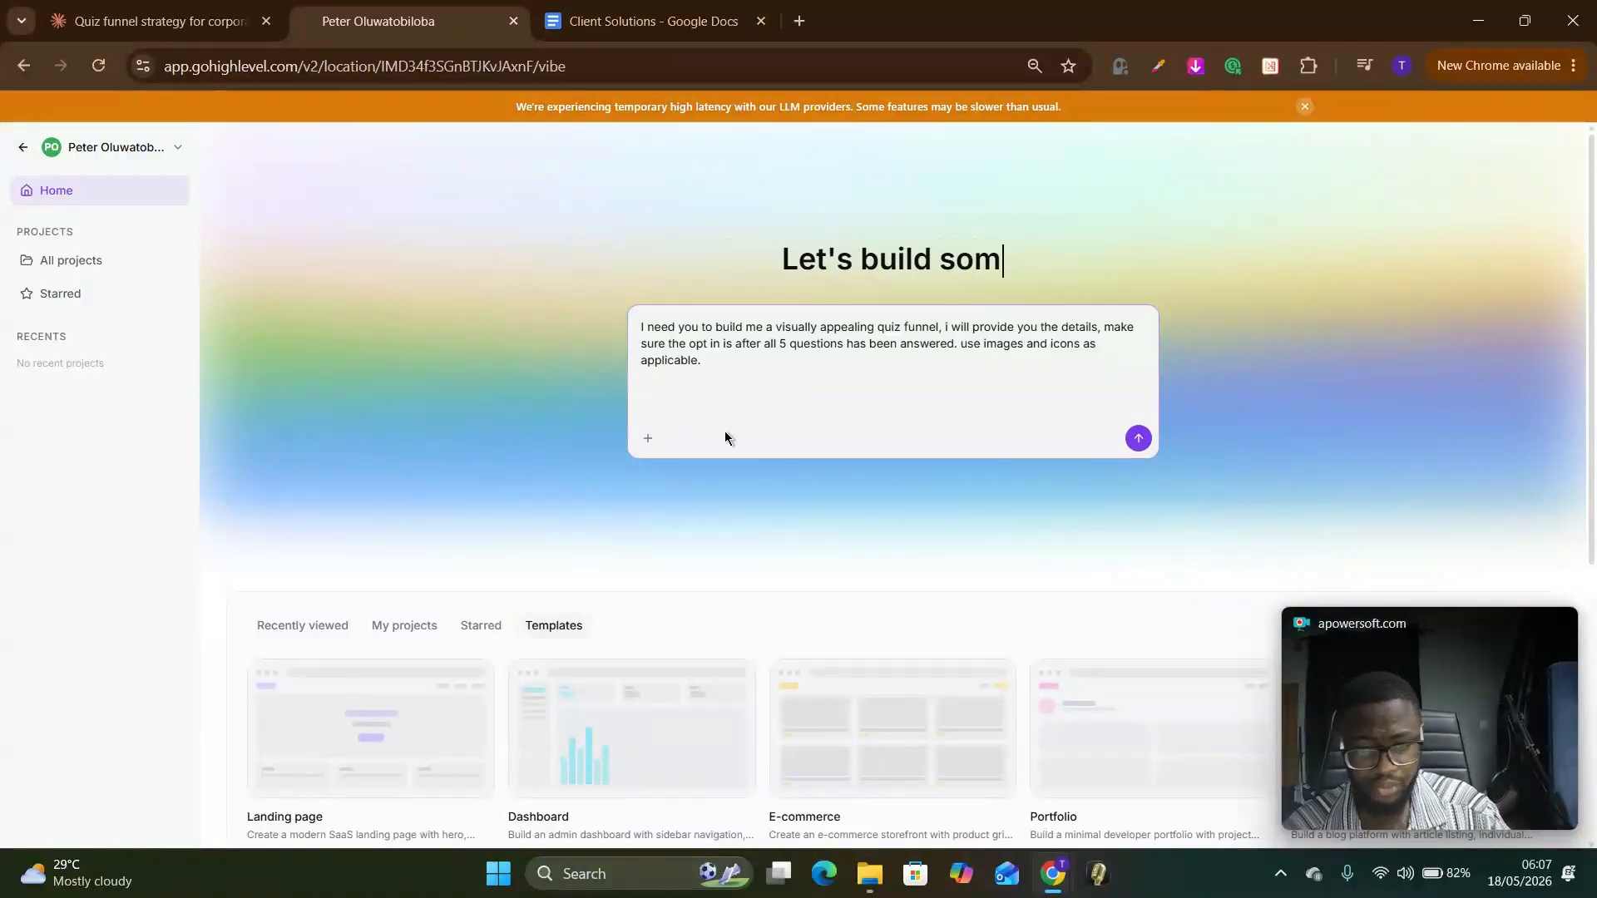
left_click(647, 439)
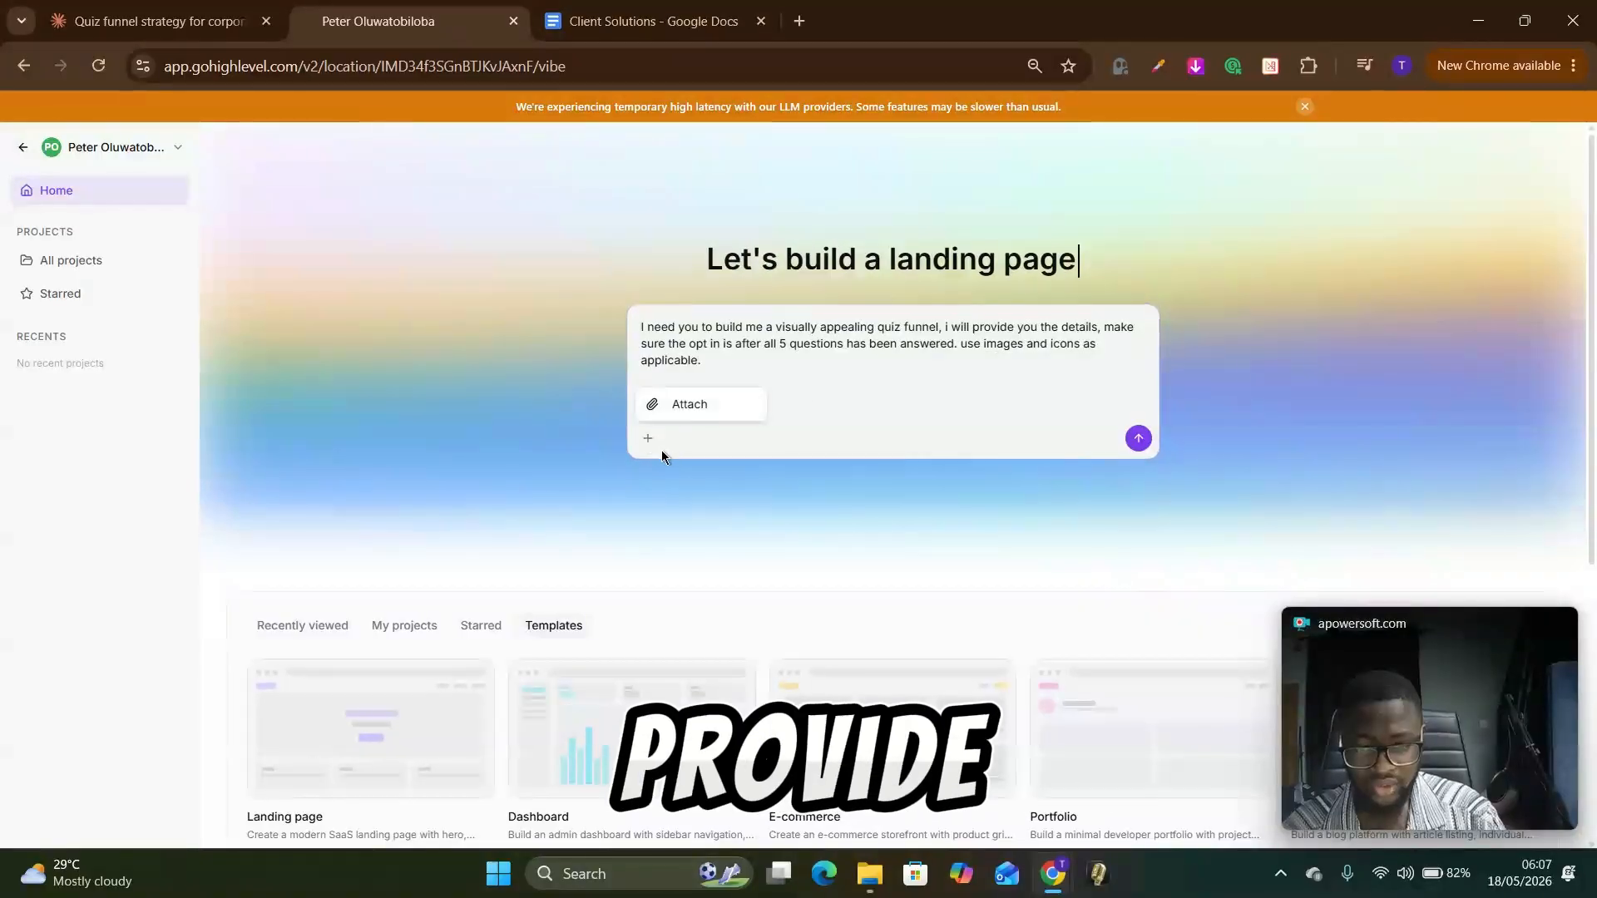
left_click(827, 394)
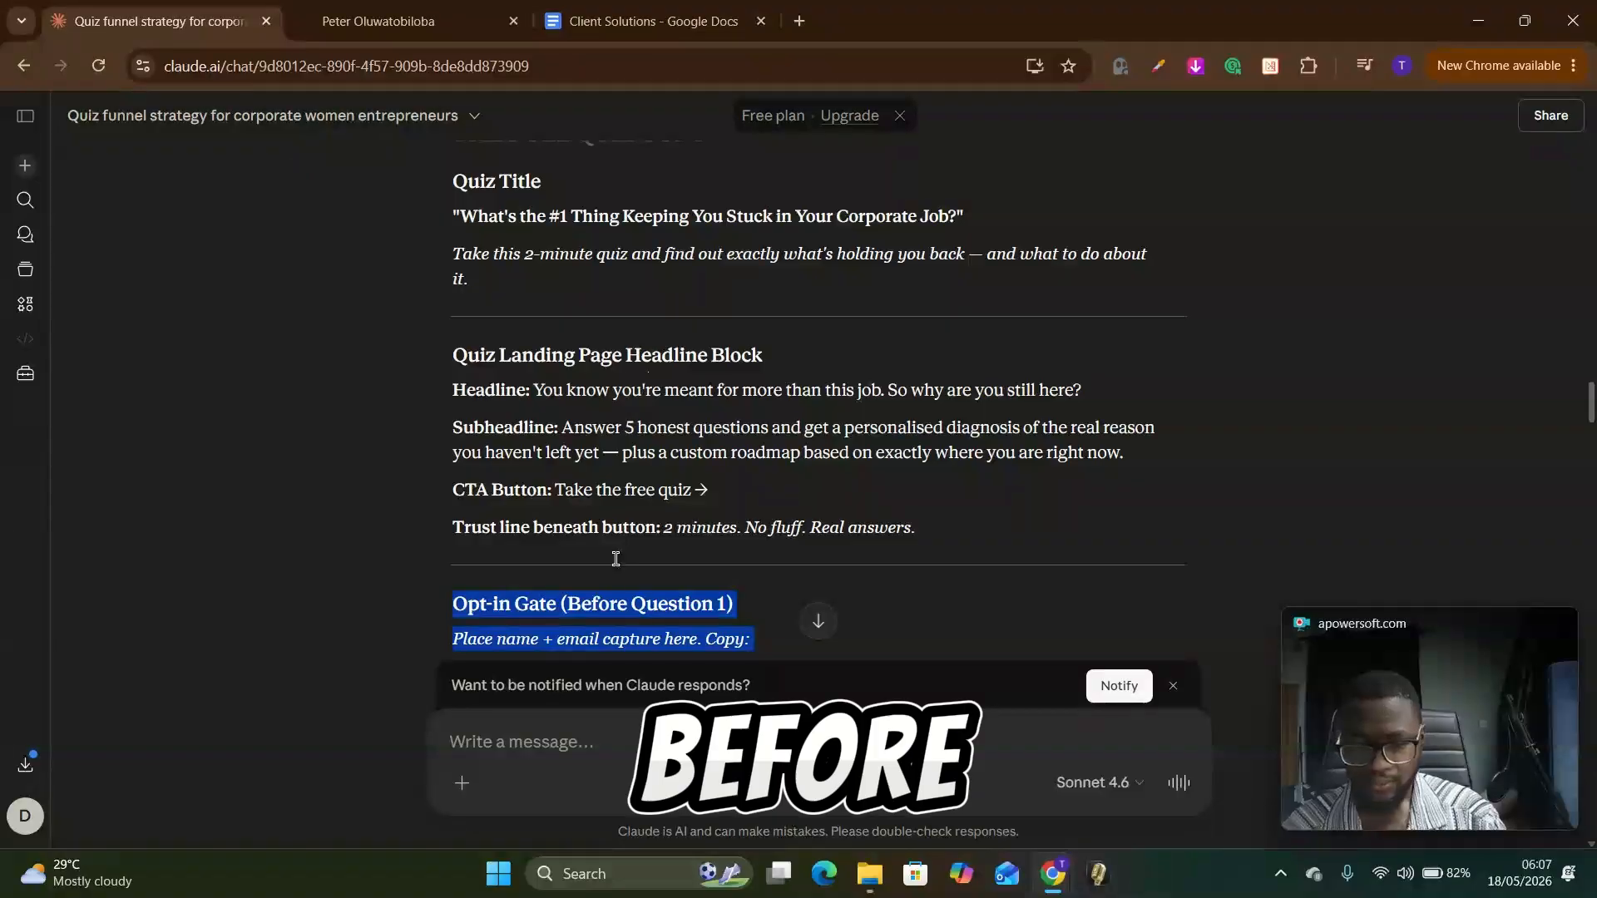
Step: In Claude's chat, select and copy the full quiz copy, from its opening section through the scoring and all result pages
left_click_drag(613, 556, 507, 506)
scroll(506, 503, "up", 1)
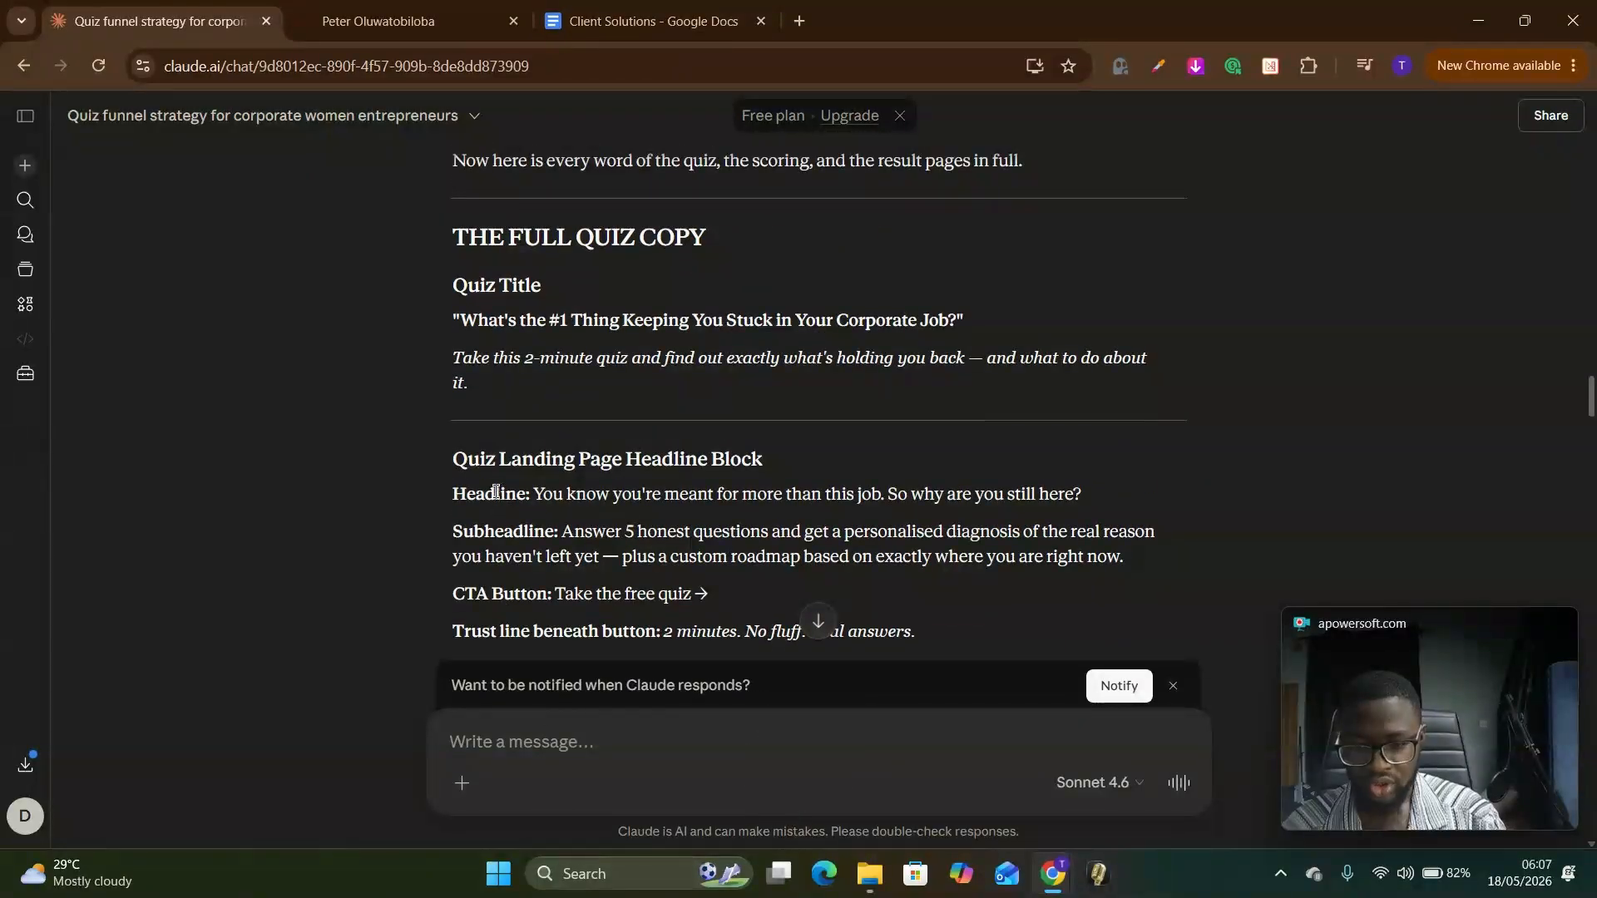
scroll(486, 482, "up", 2)
left_click_drag(456, 441, 695, 556)
scroll(585, 420, "down", 2)
scroll(592, 375, "down", 17)
scroll(734, 399, "down", 12)
scroll(738, 484, "down", 11)
scroll(692, 408, "down", 7)
scroll(616, 509, "down", 11)
scroll(629, 532, "down", 7)
scroll(693, 553, "down", 2)
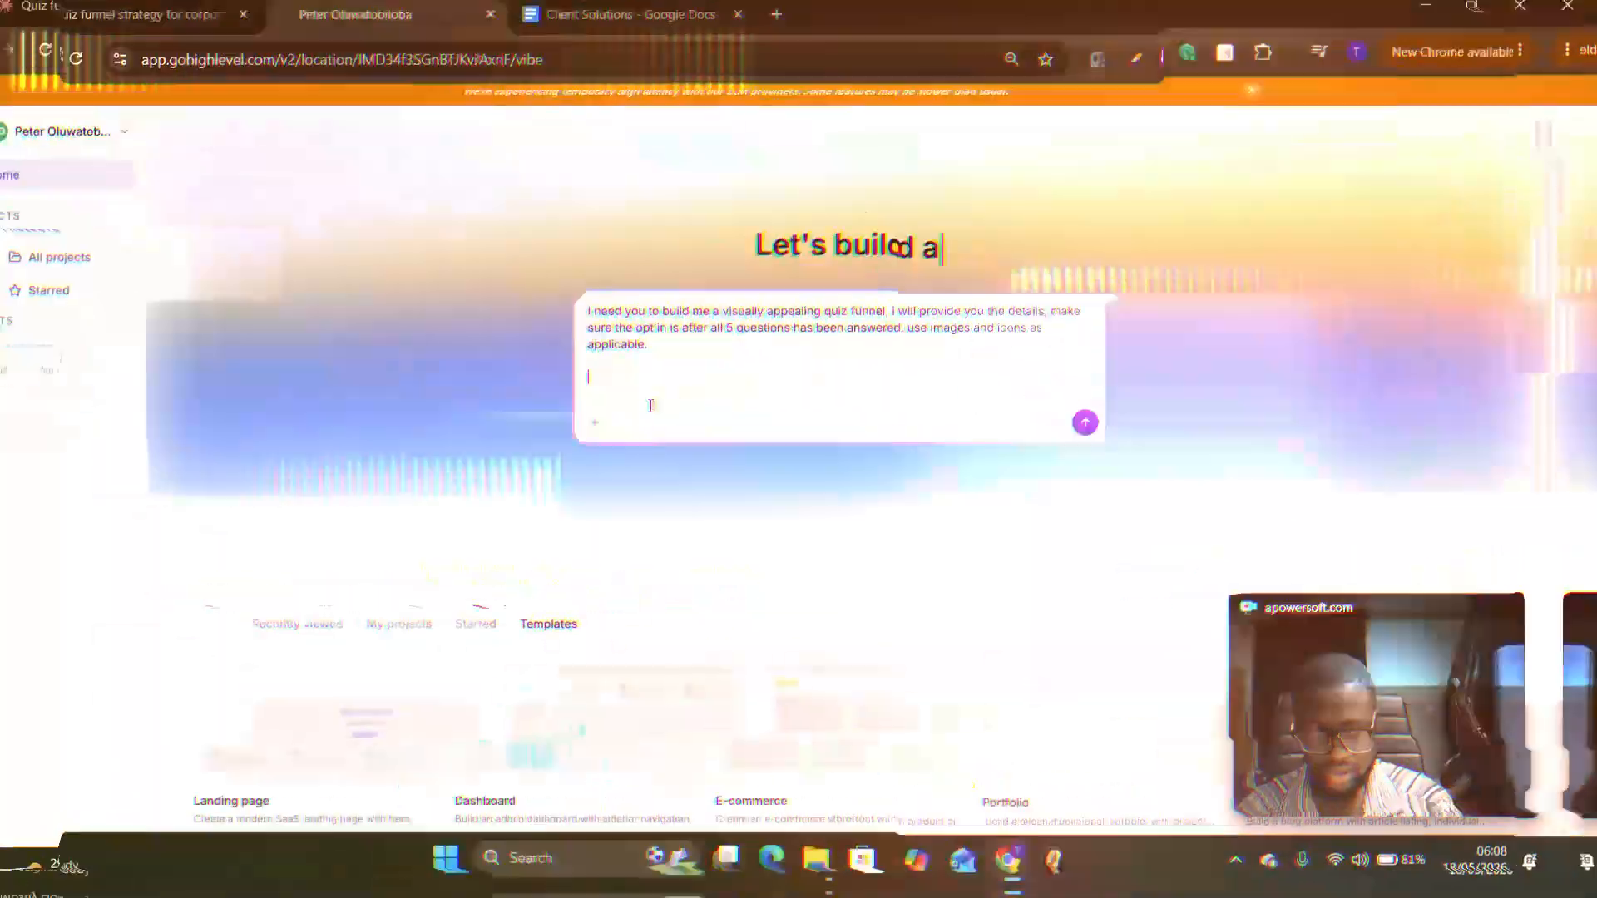
Step: Paste the copied quiz copy into the AI Studio prompt below the opening paragraph
scroll(715, 416, "up", 4)
scroll(824, 427, "down", 10)
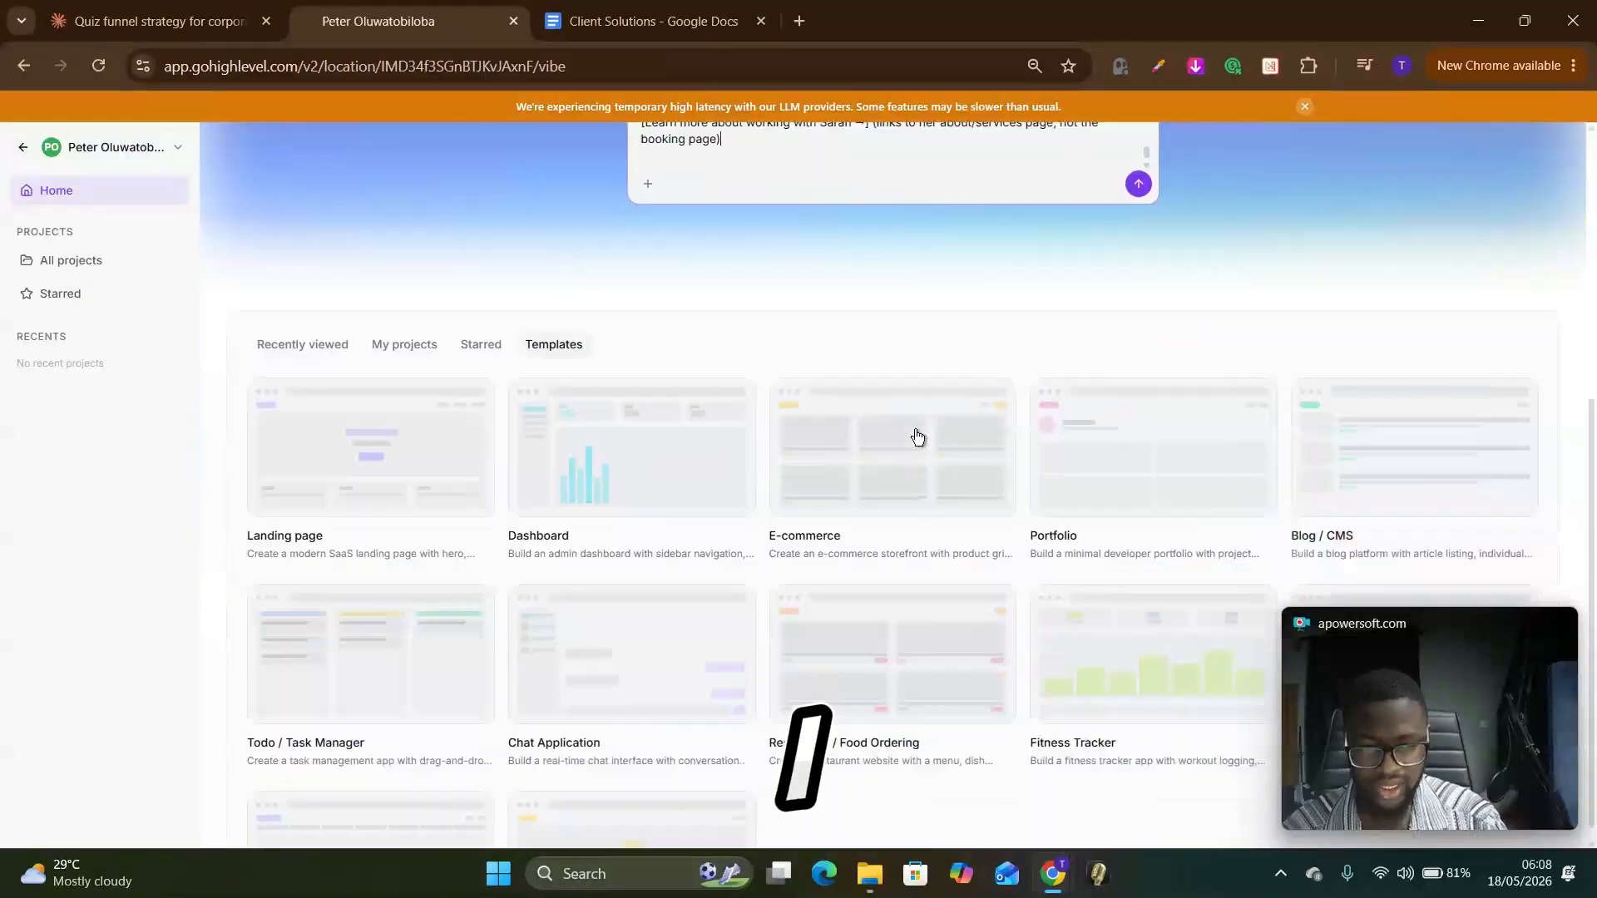
scroll(776, 421, "up", 7)
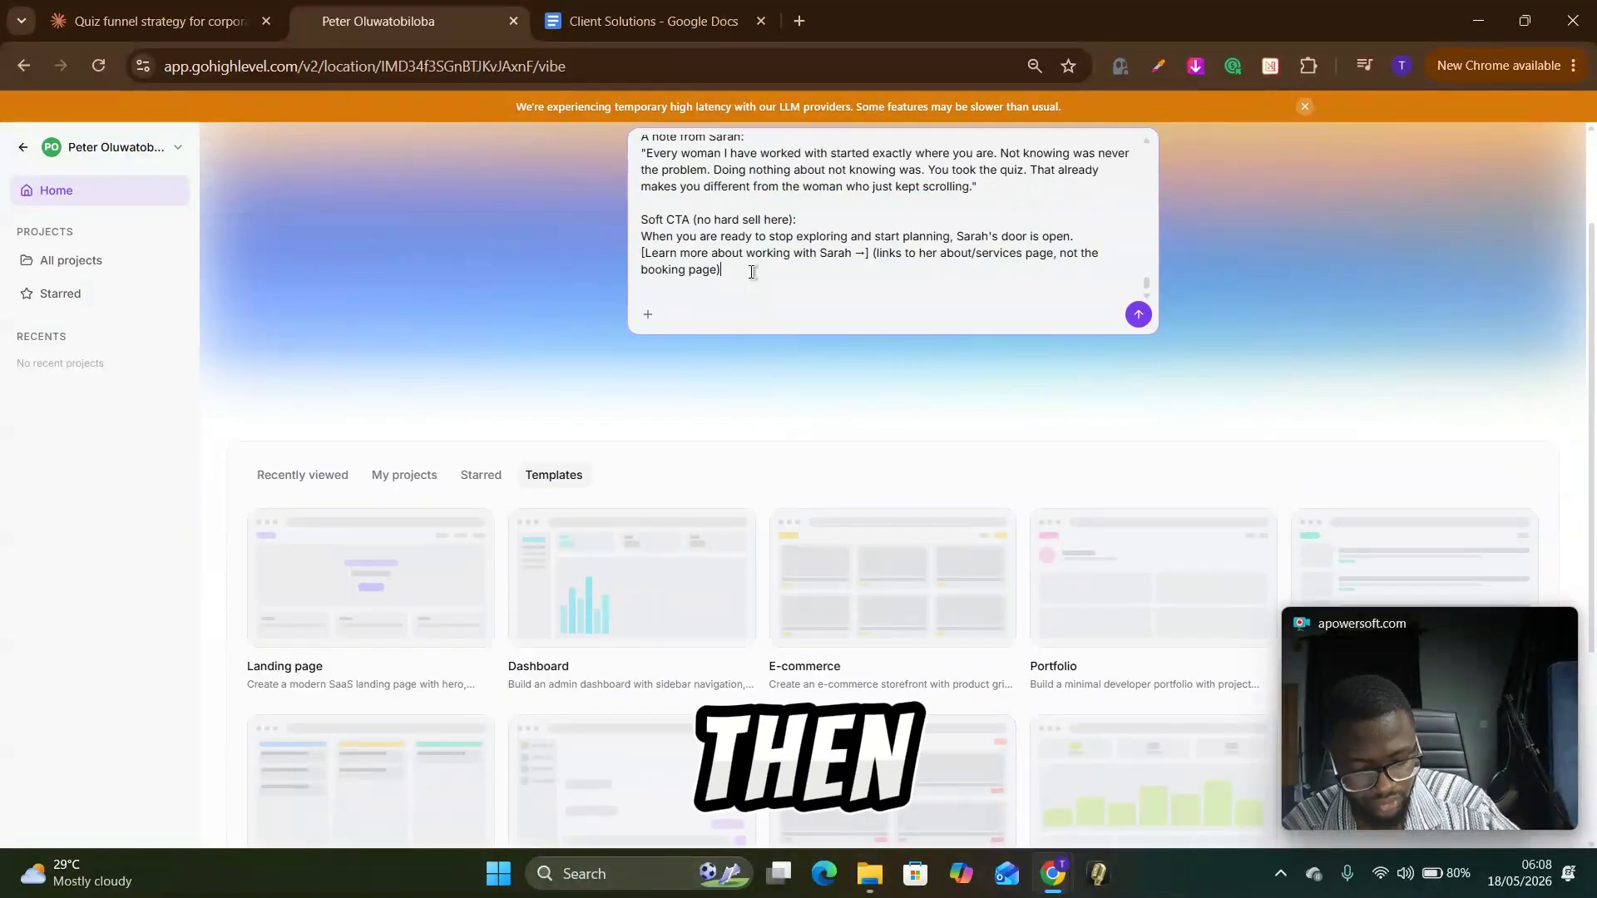
scroll(752, 272, "down", 1)
Step: Add the line "override: optin after questions" at the end of the prompt and submit it
key("shift+Return")
type("optin ")
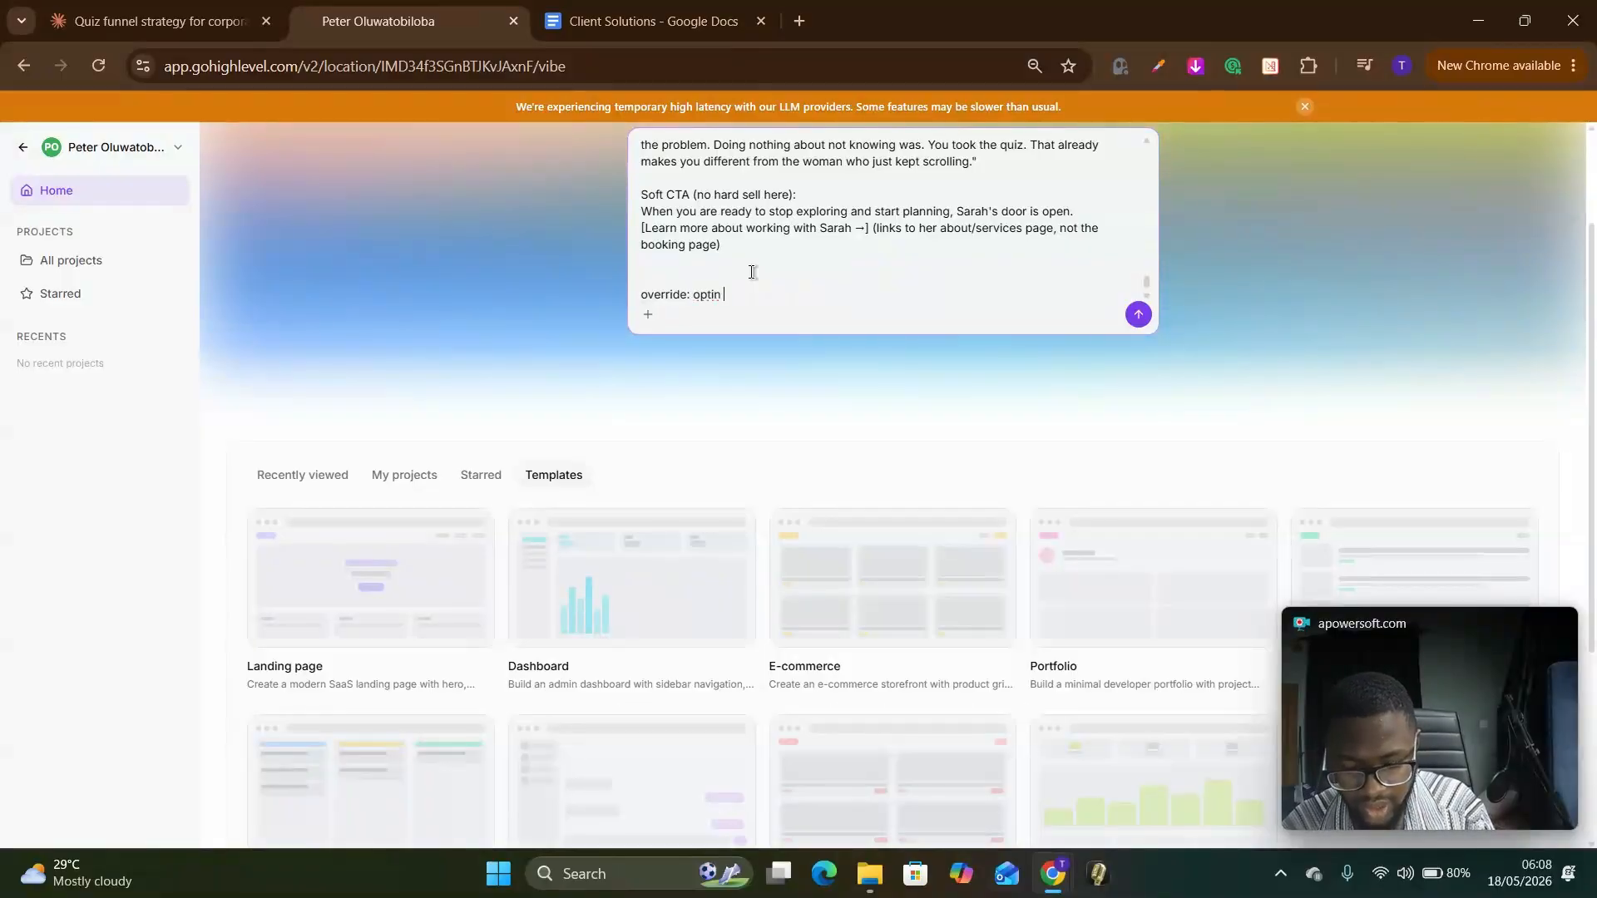
type("after que")
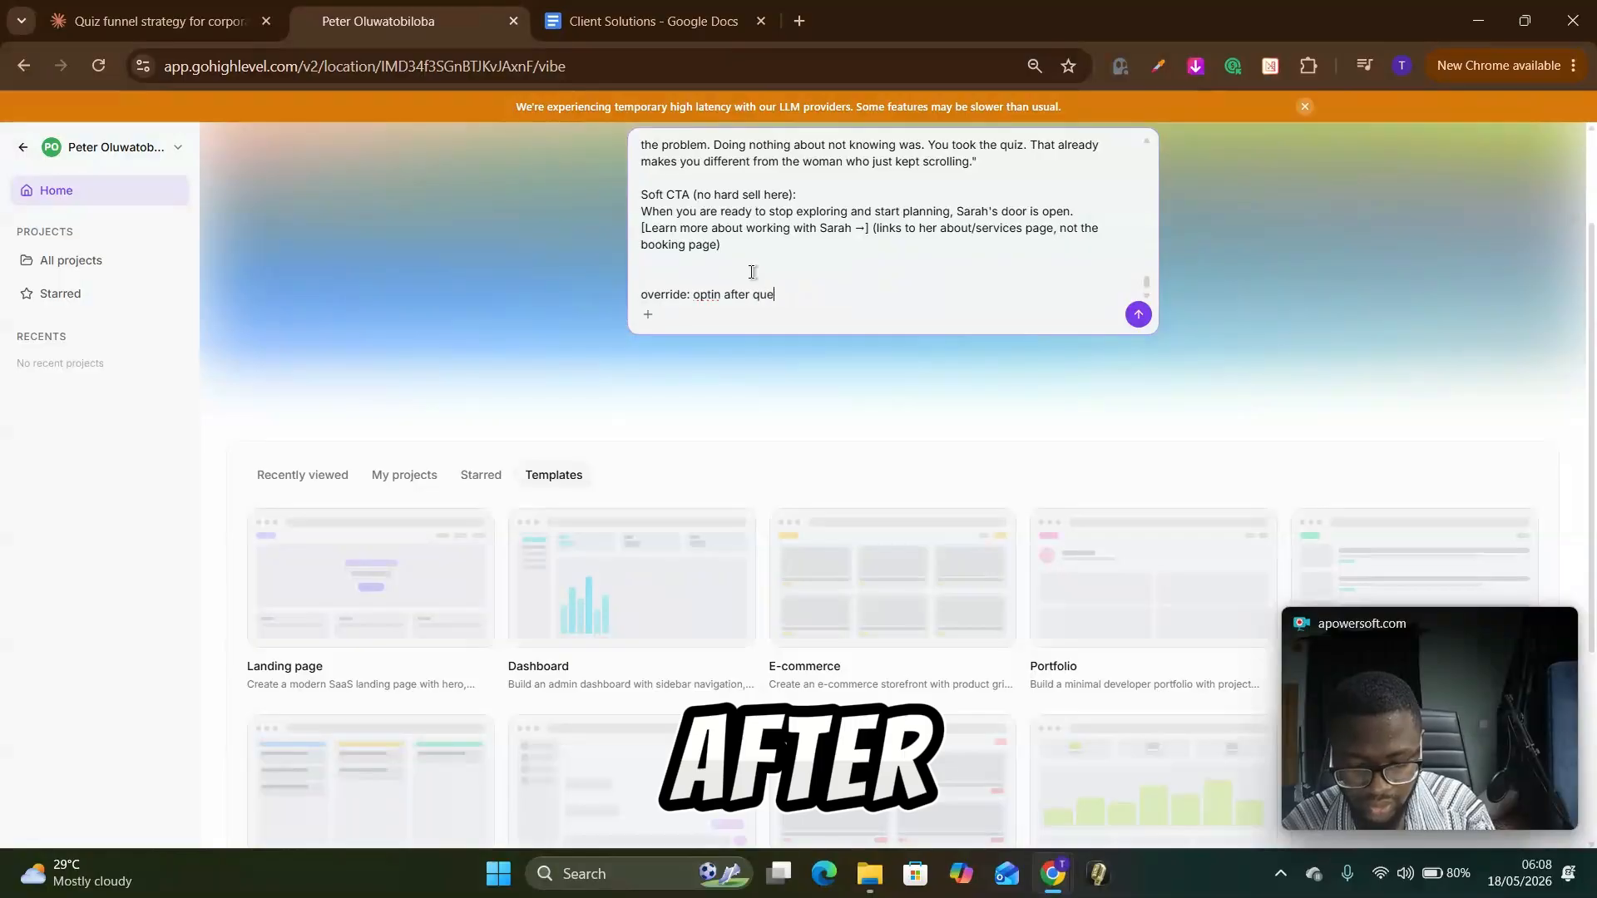
type("stions")
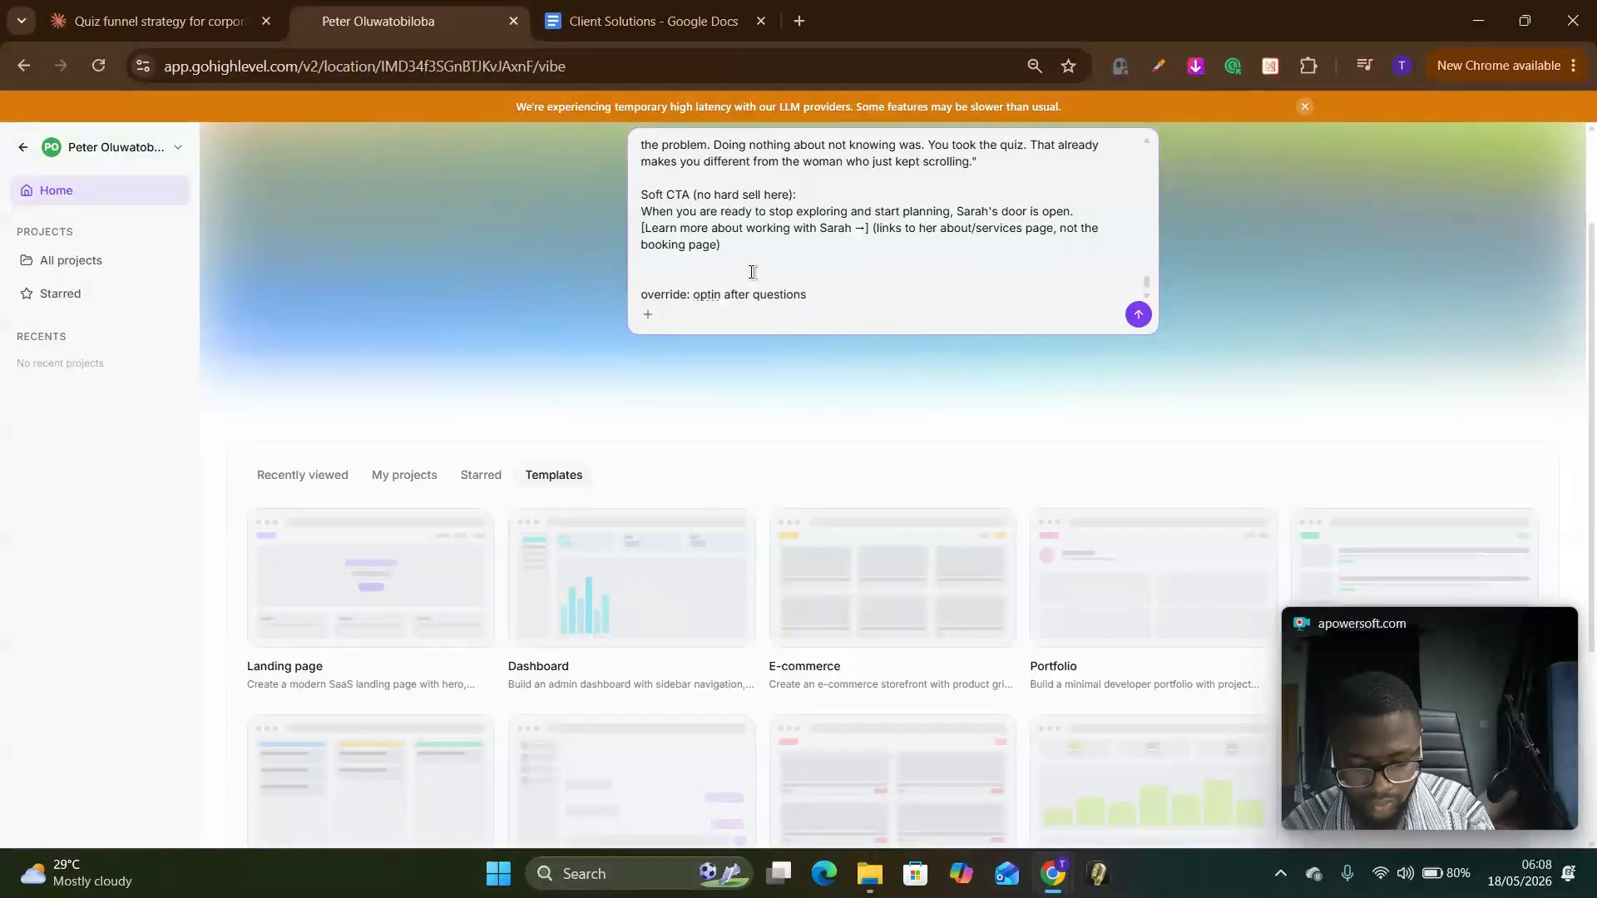
key("Return")
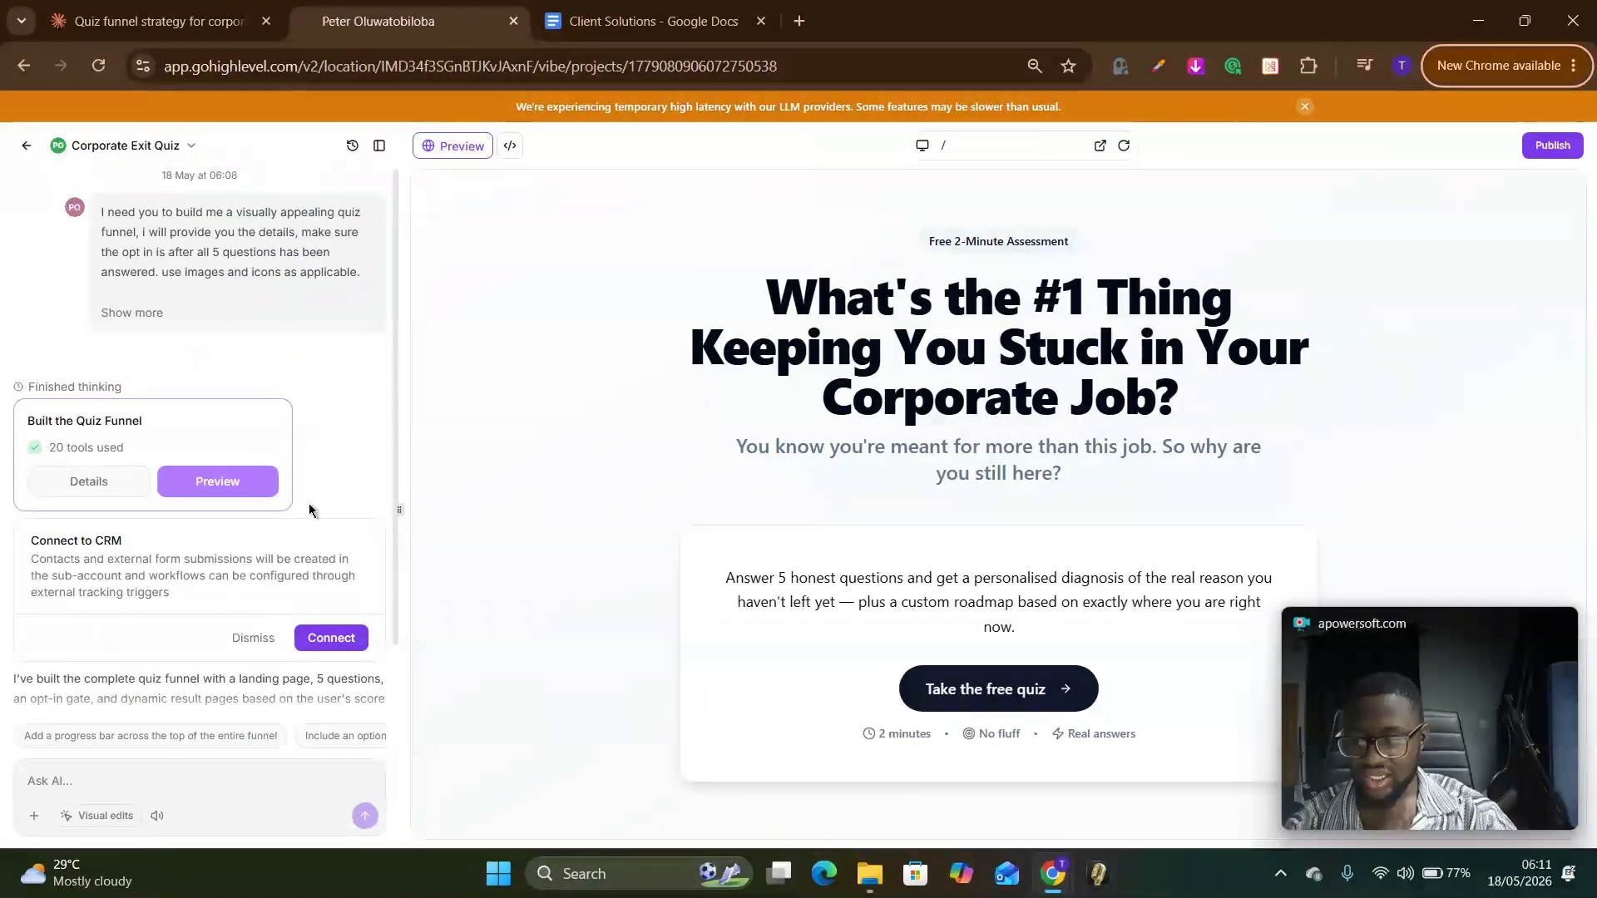
Step: Review the generated quiz funnel's landing page, open its preview in a separate tab and read the intro text
scroll(278, 633, "down", 2)
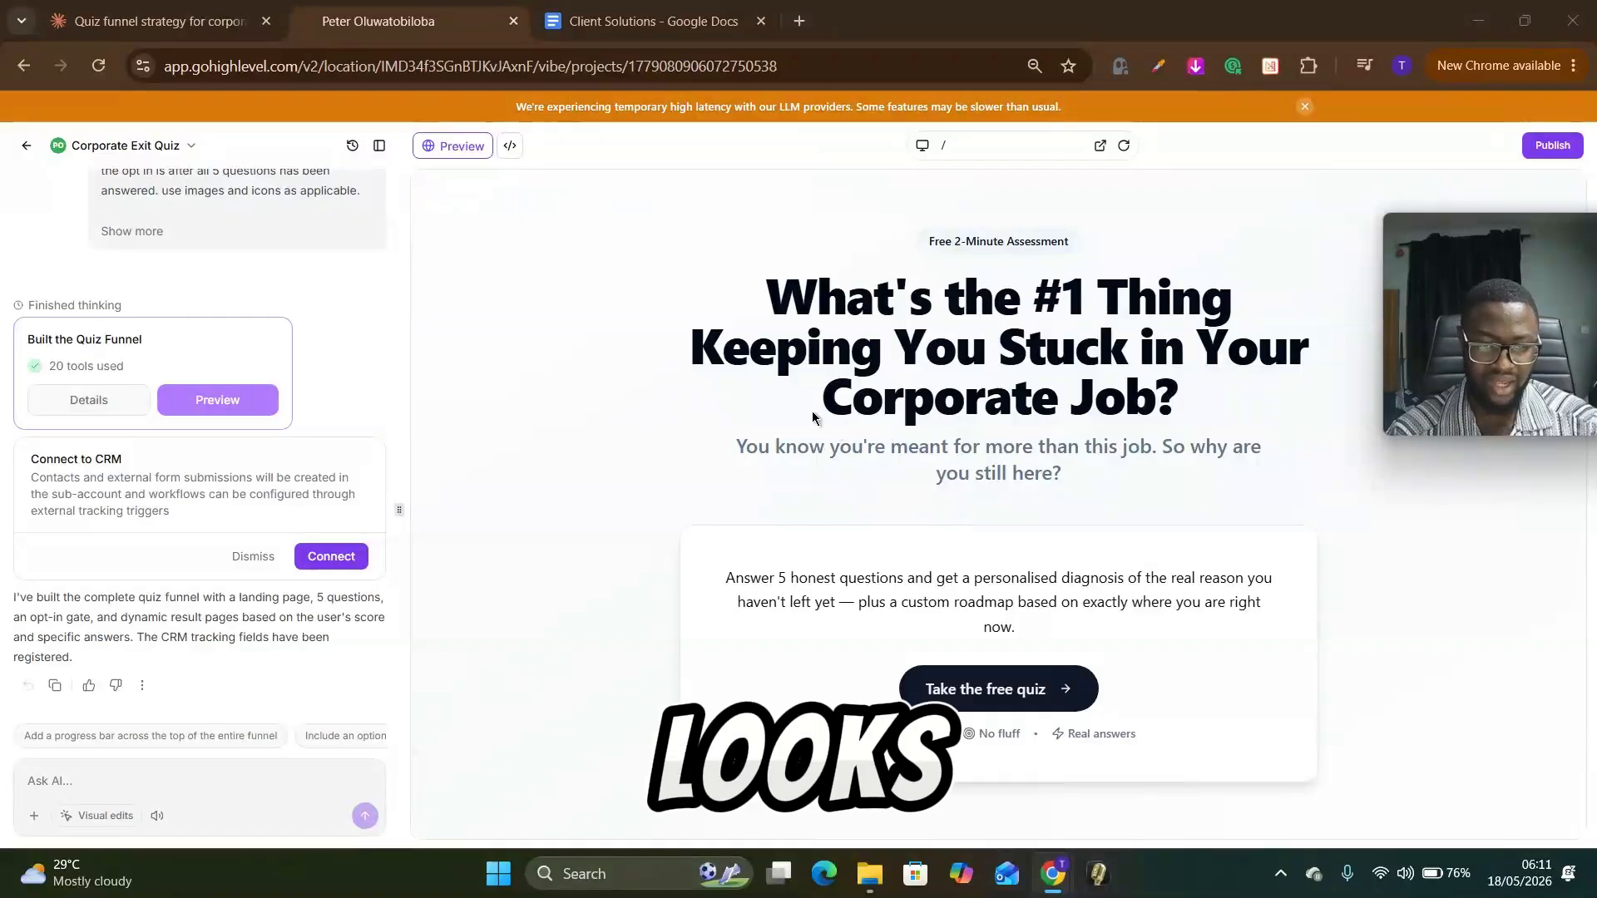
left_click_drag(810, 321, 1117, 449)
left_click(1051, 505)
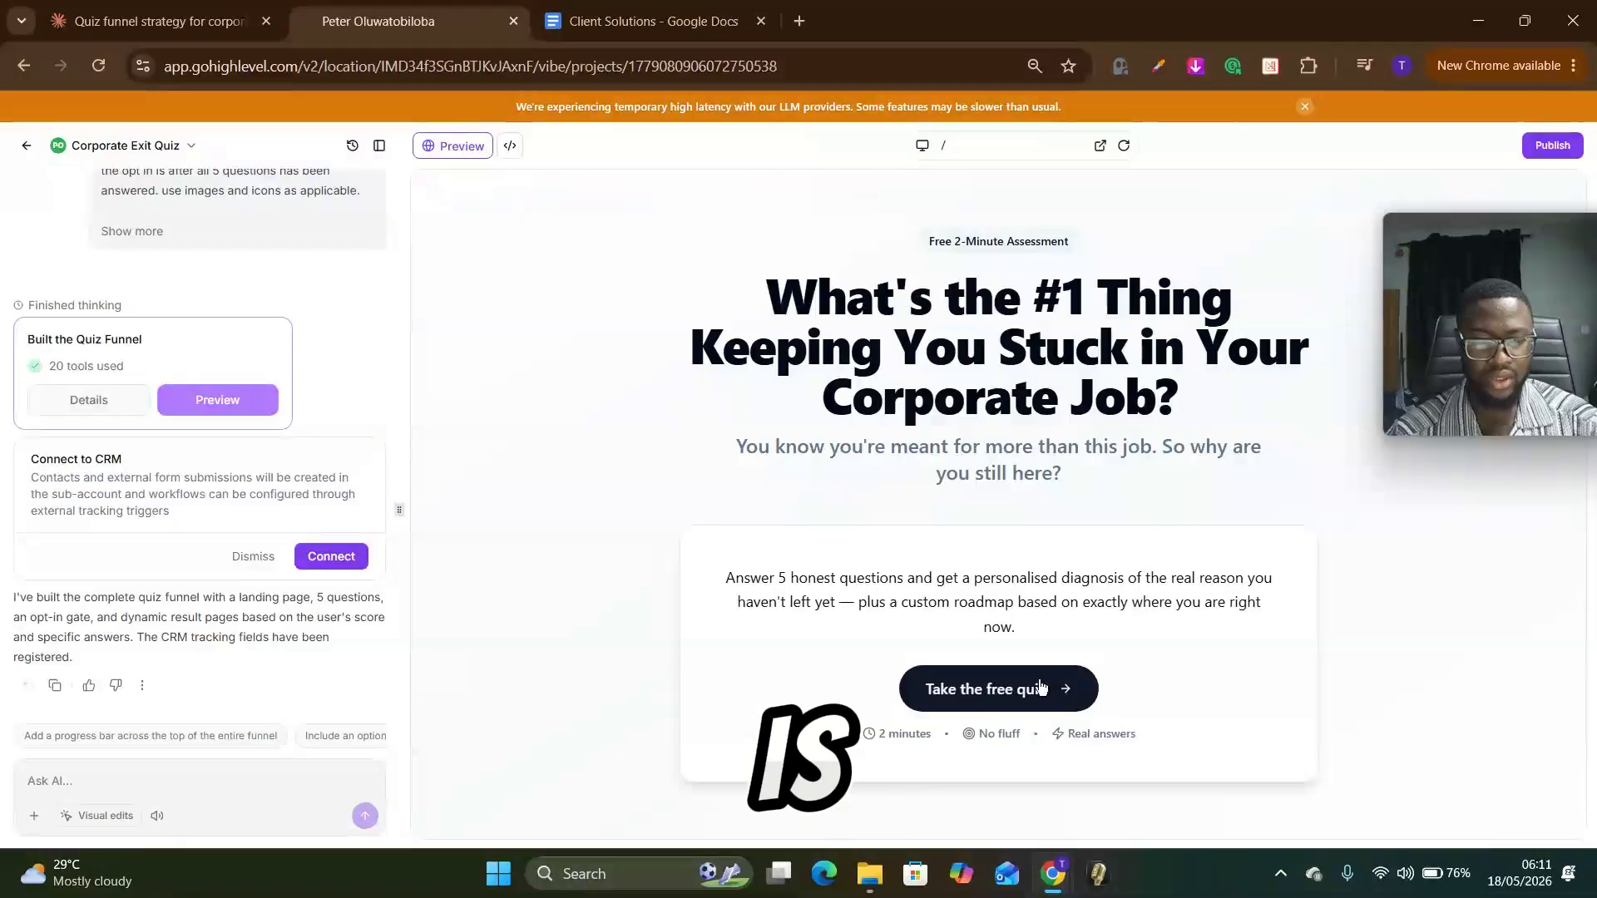
left_click(1099, 146)
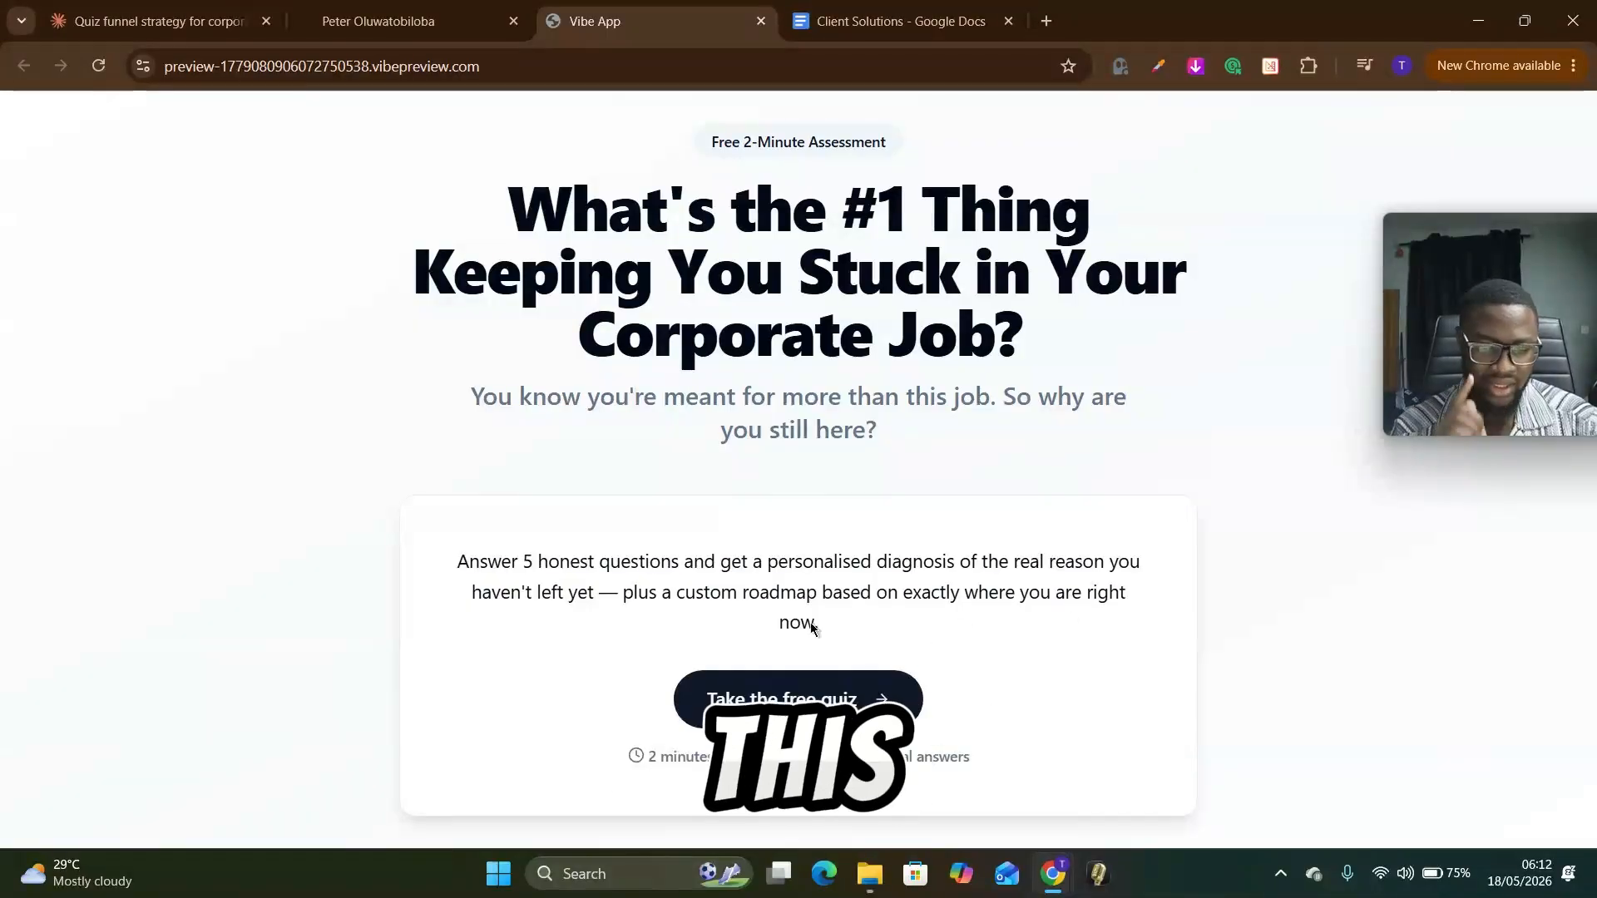
left_click_drag(637, 586, 1131, 634)
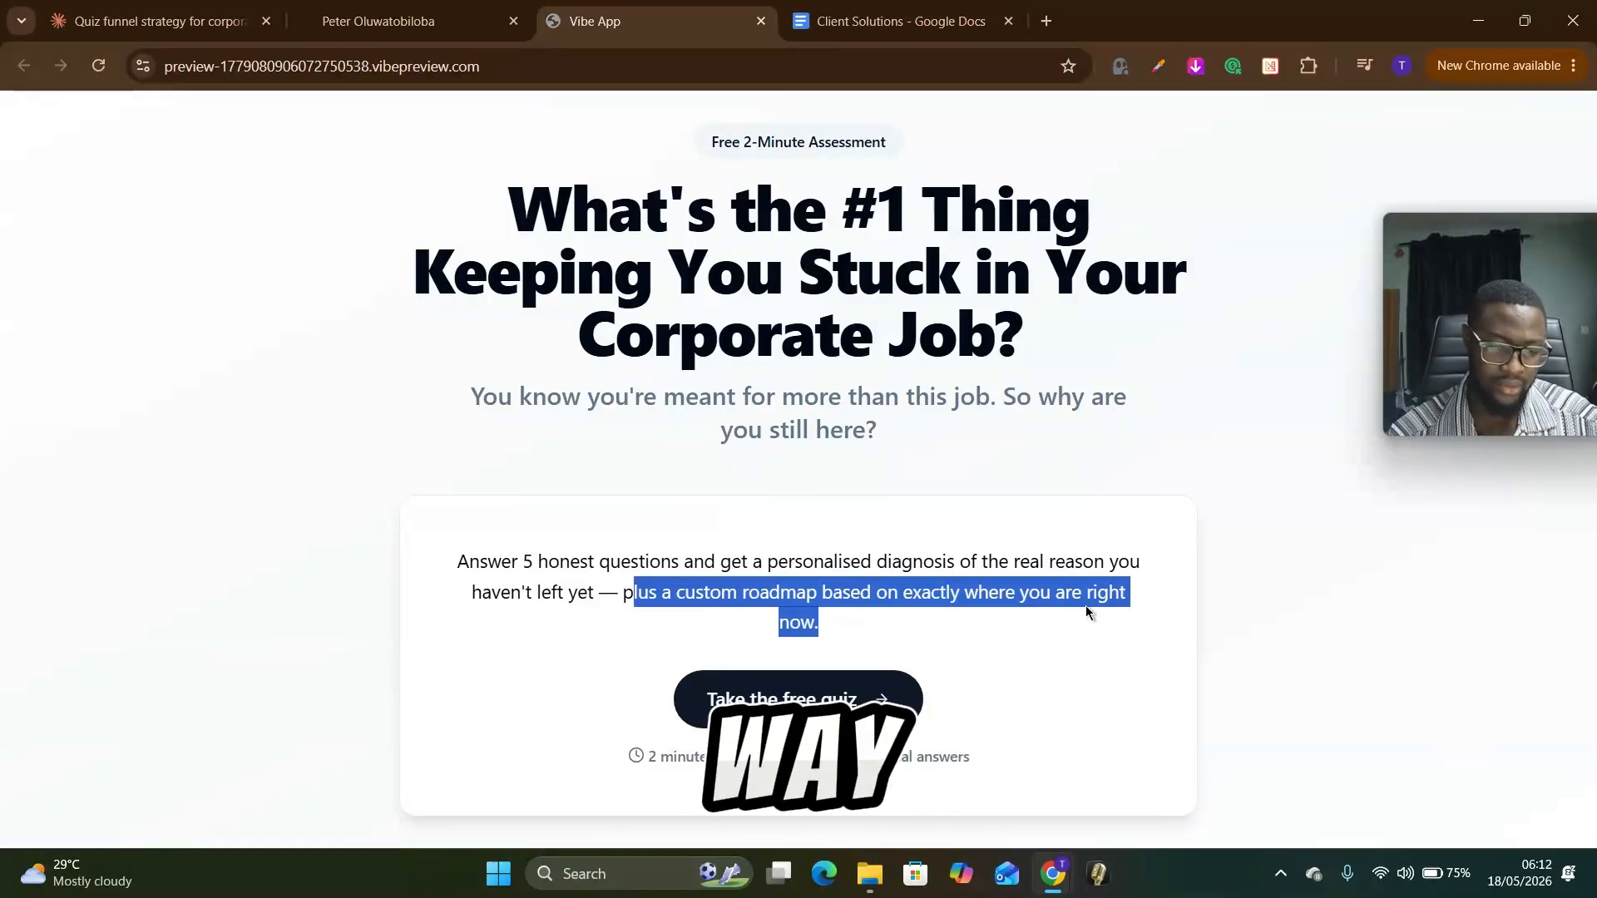
left_click(737, 622)
left_click_drag(845, 636, 641, 583)
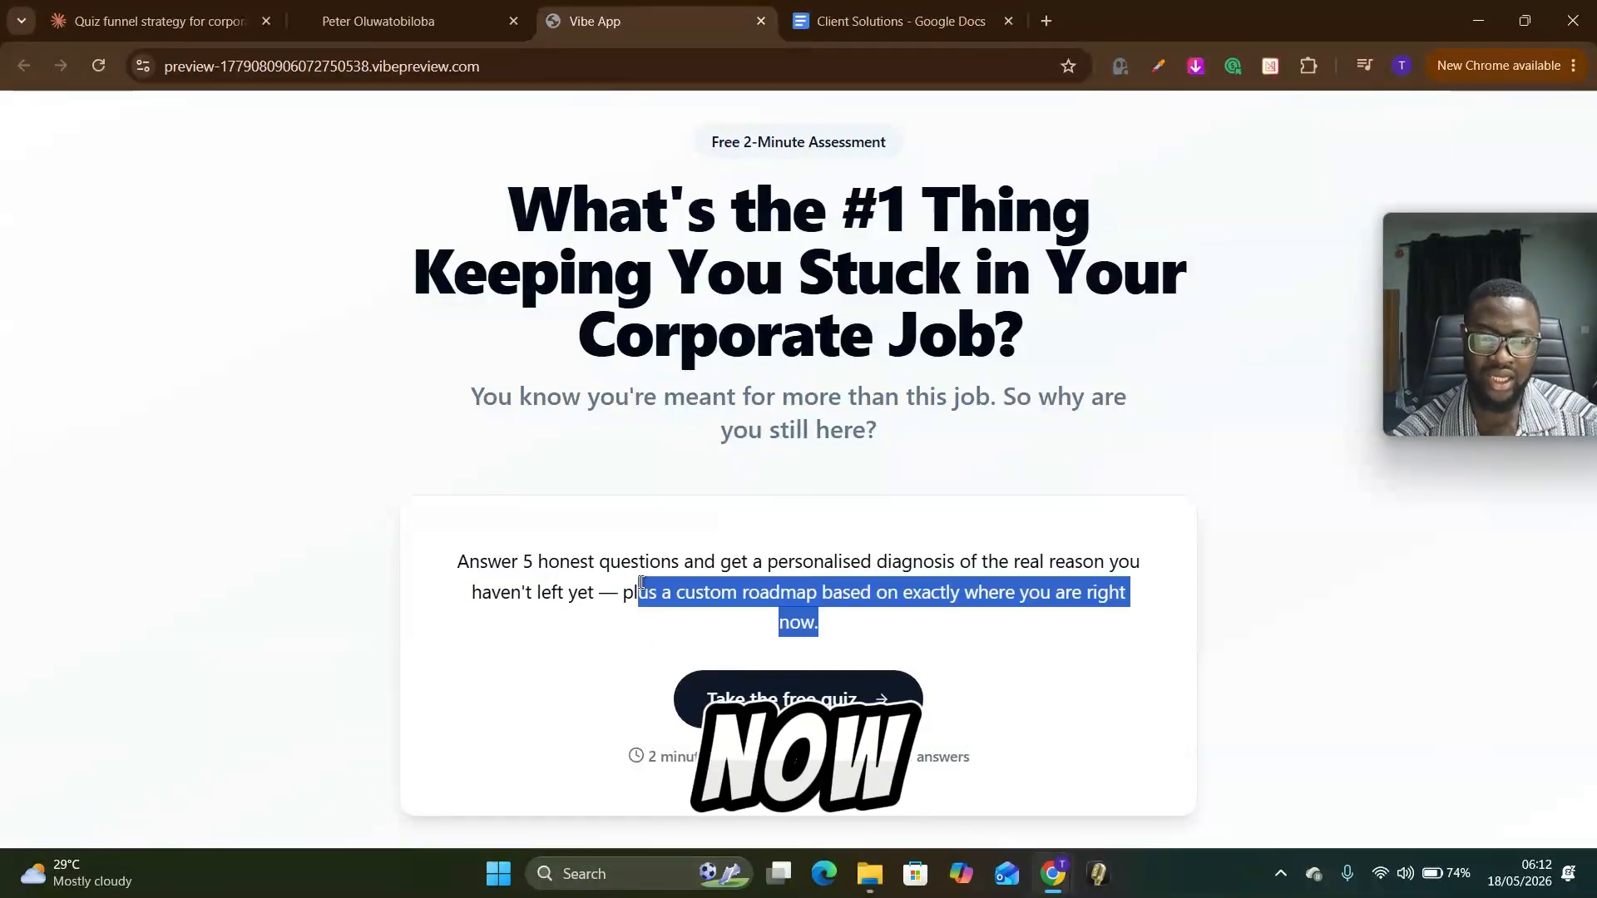
left_click(777, 581)
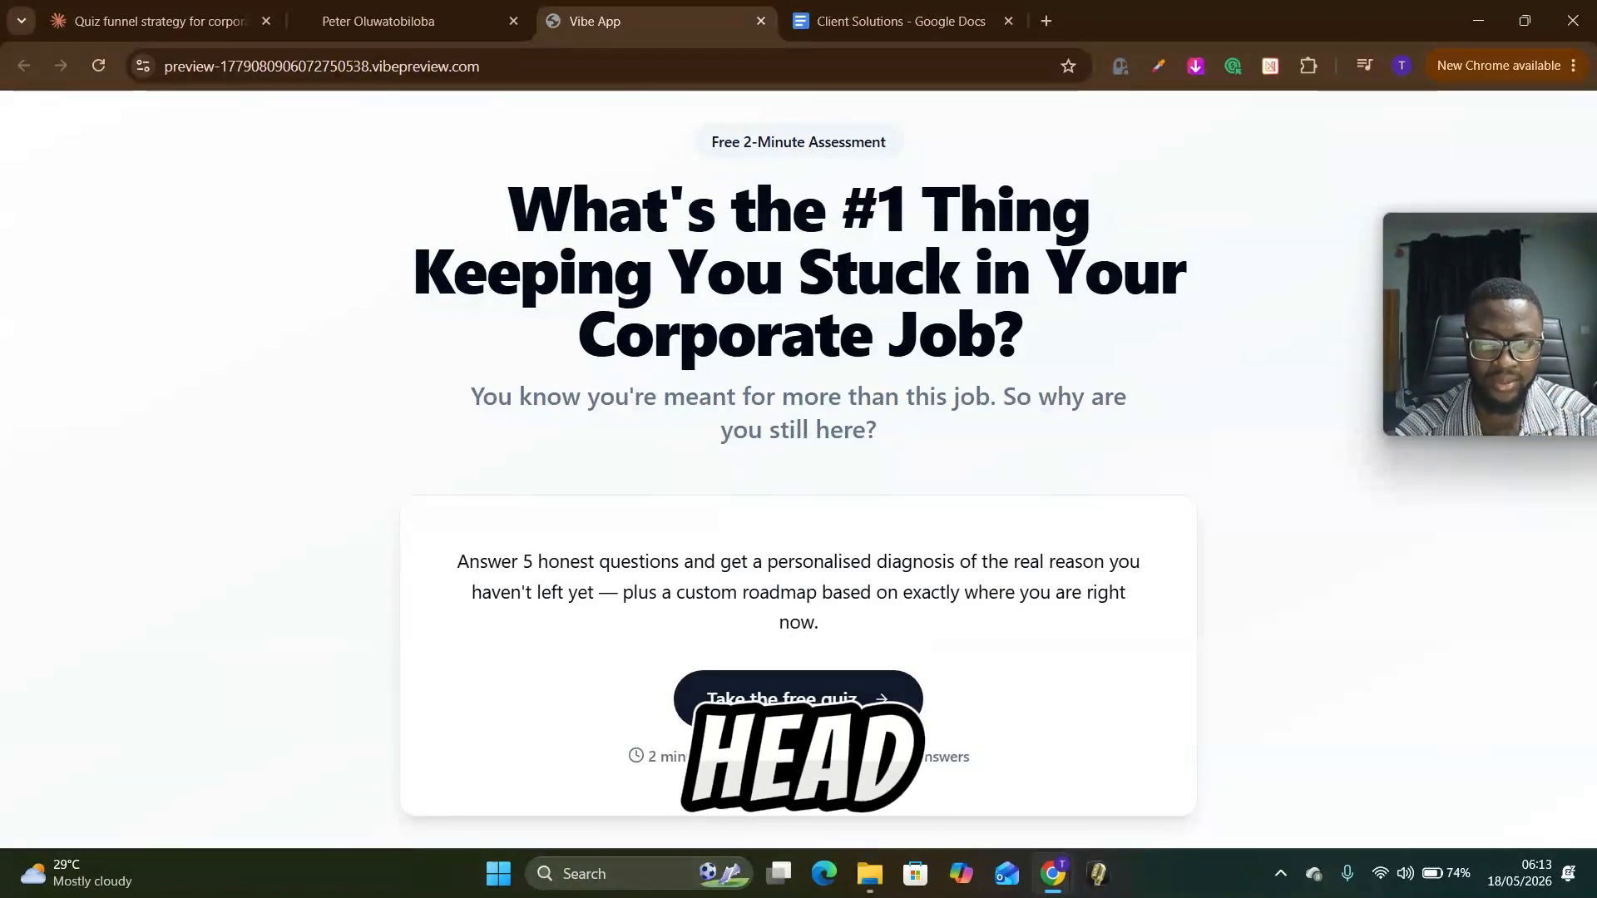
Step: Start the free quiz in the preview and answer all five questions with option A
left_click(798, 698)
left_click_drag(499, 288, 757, 366)
left_click(782, 356)
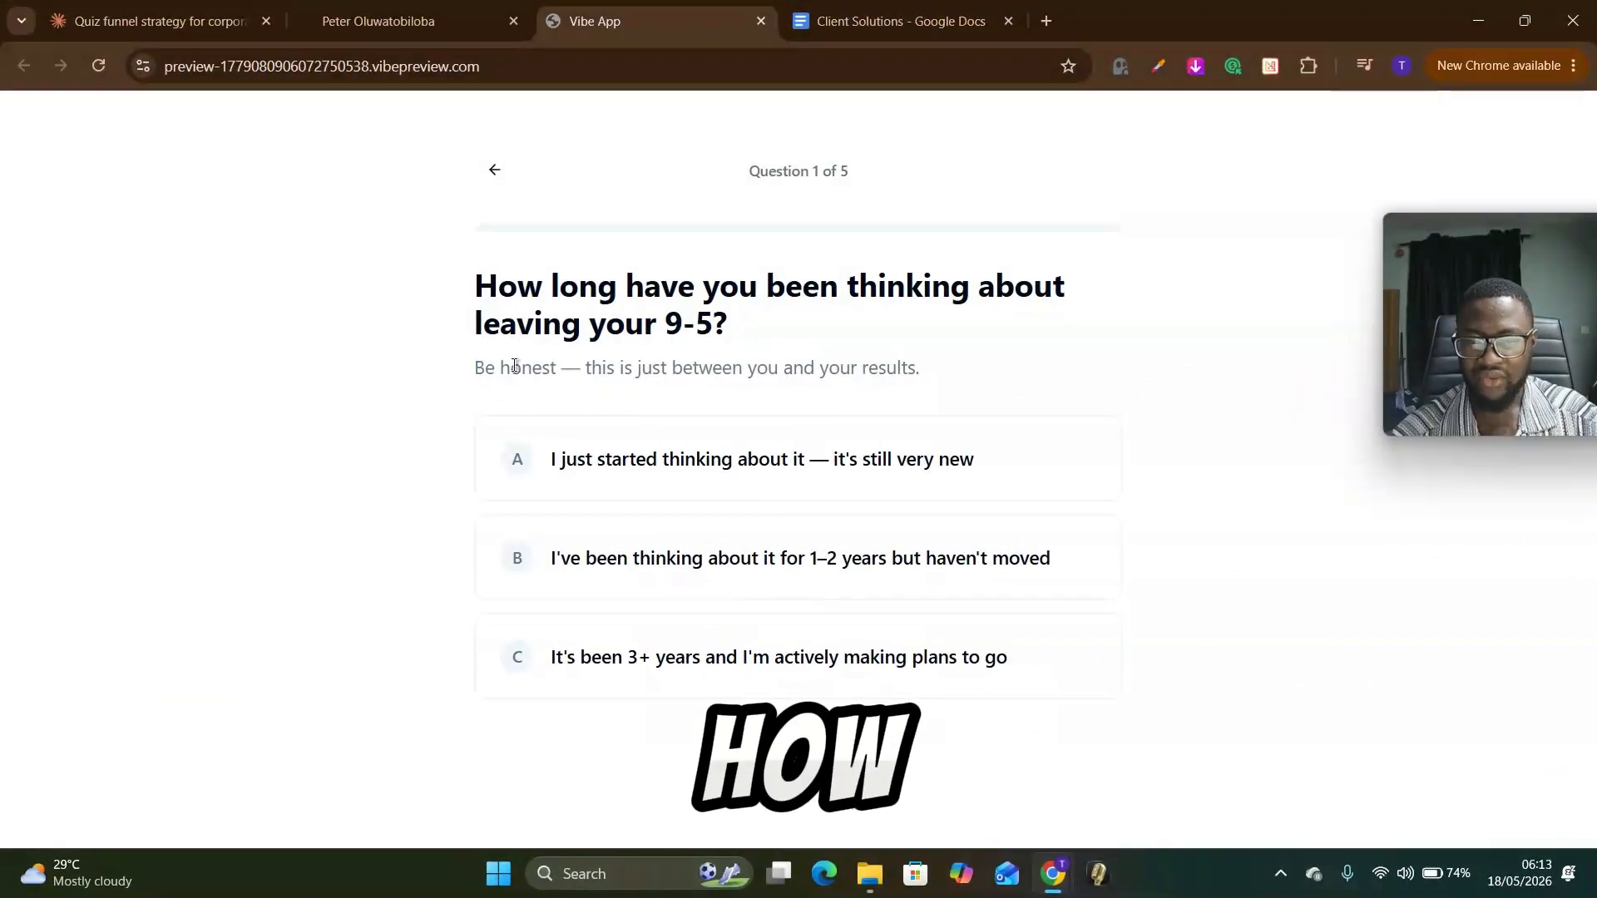
left_click(557, 462)
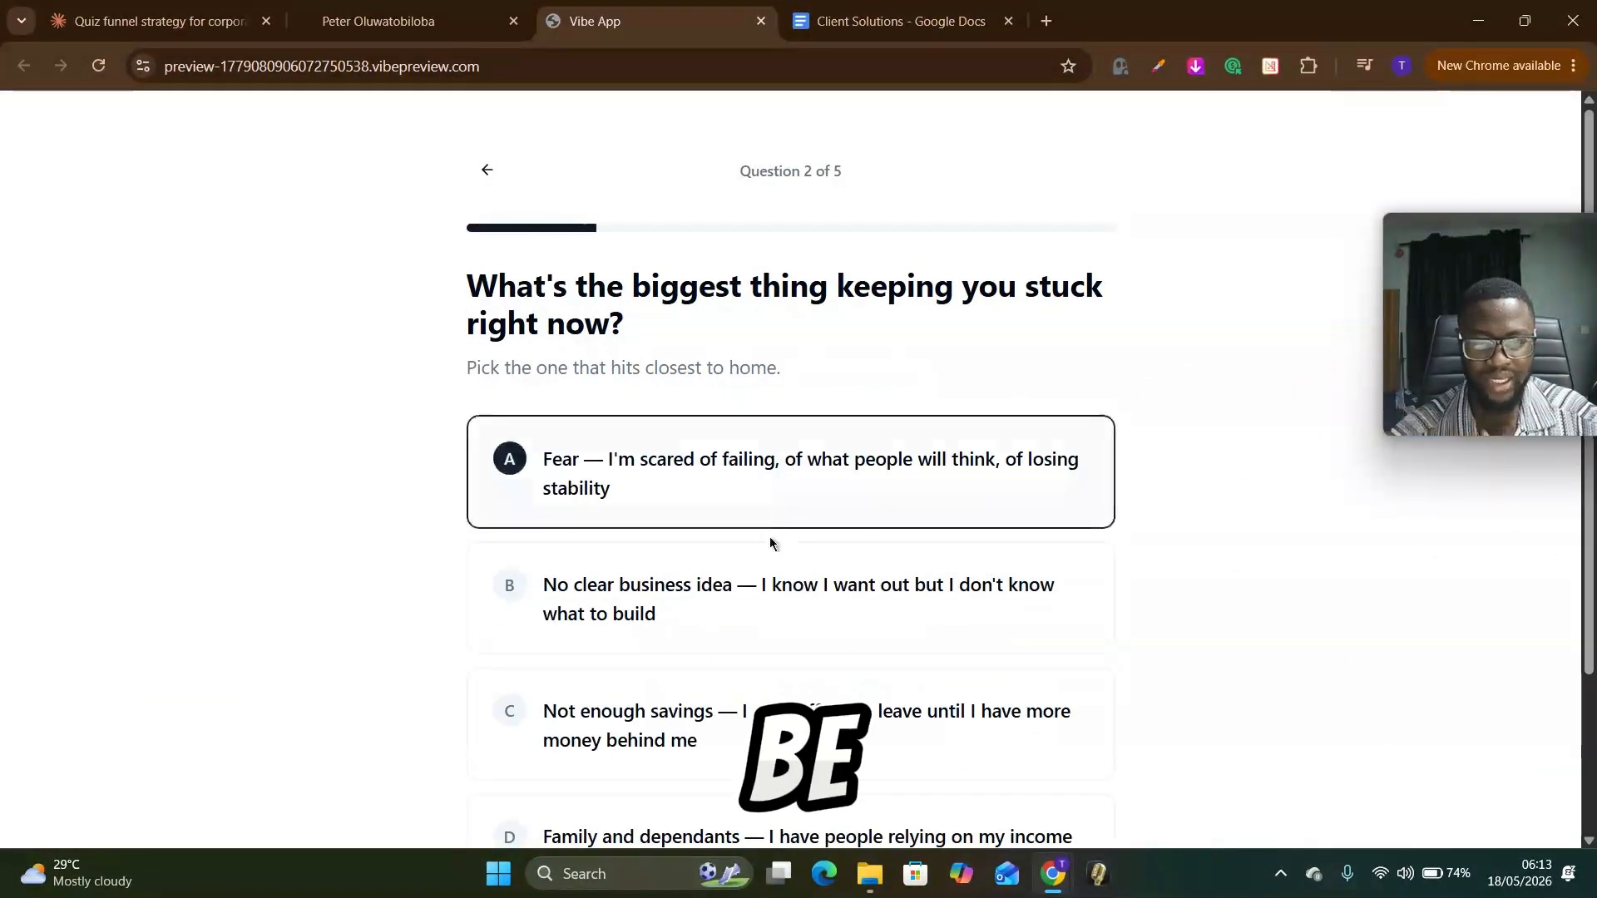
left_click(736, 499)
left_click(818, 478)
left_click(724, 488)
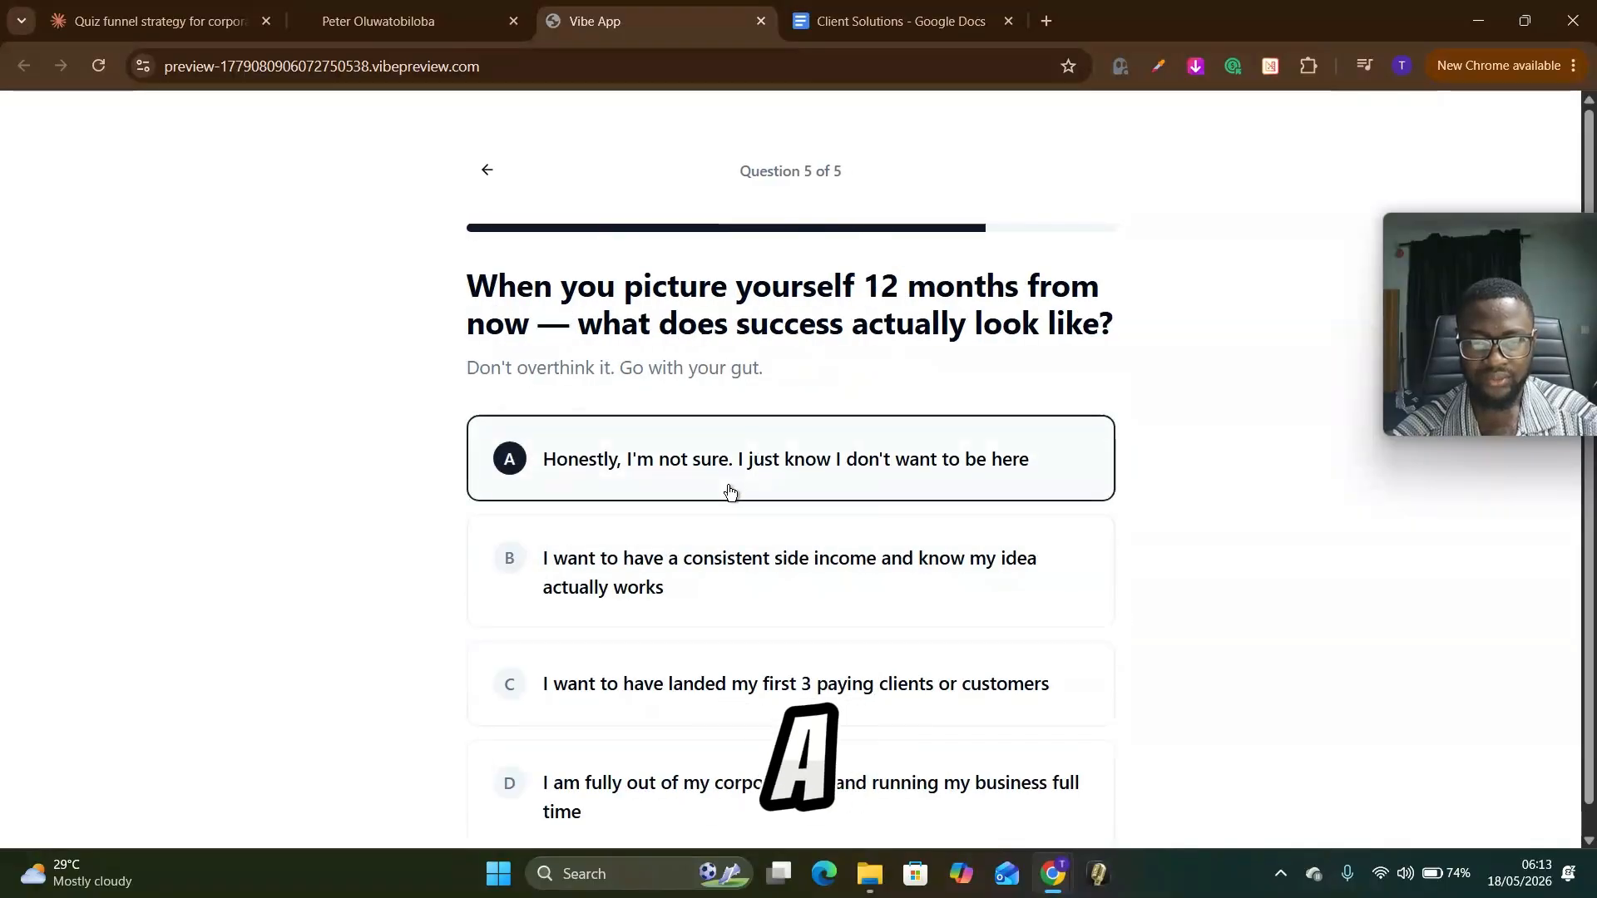
left_click(678, 488)
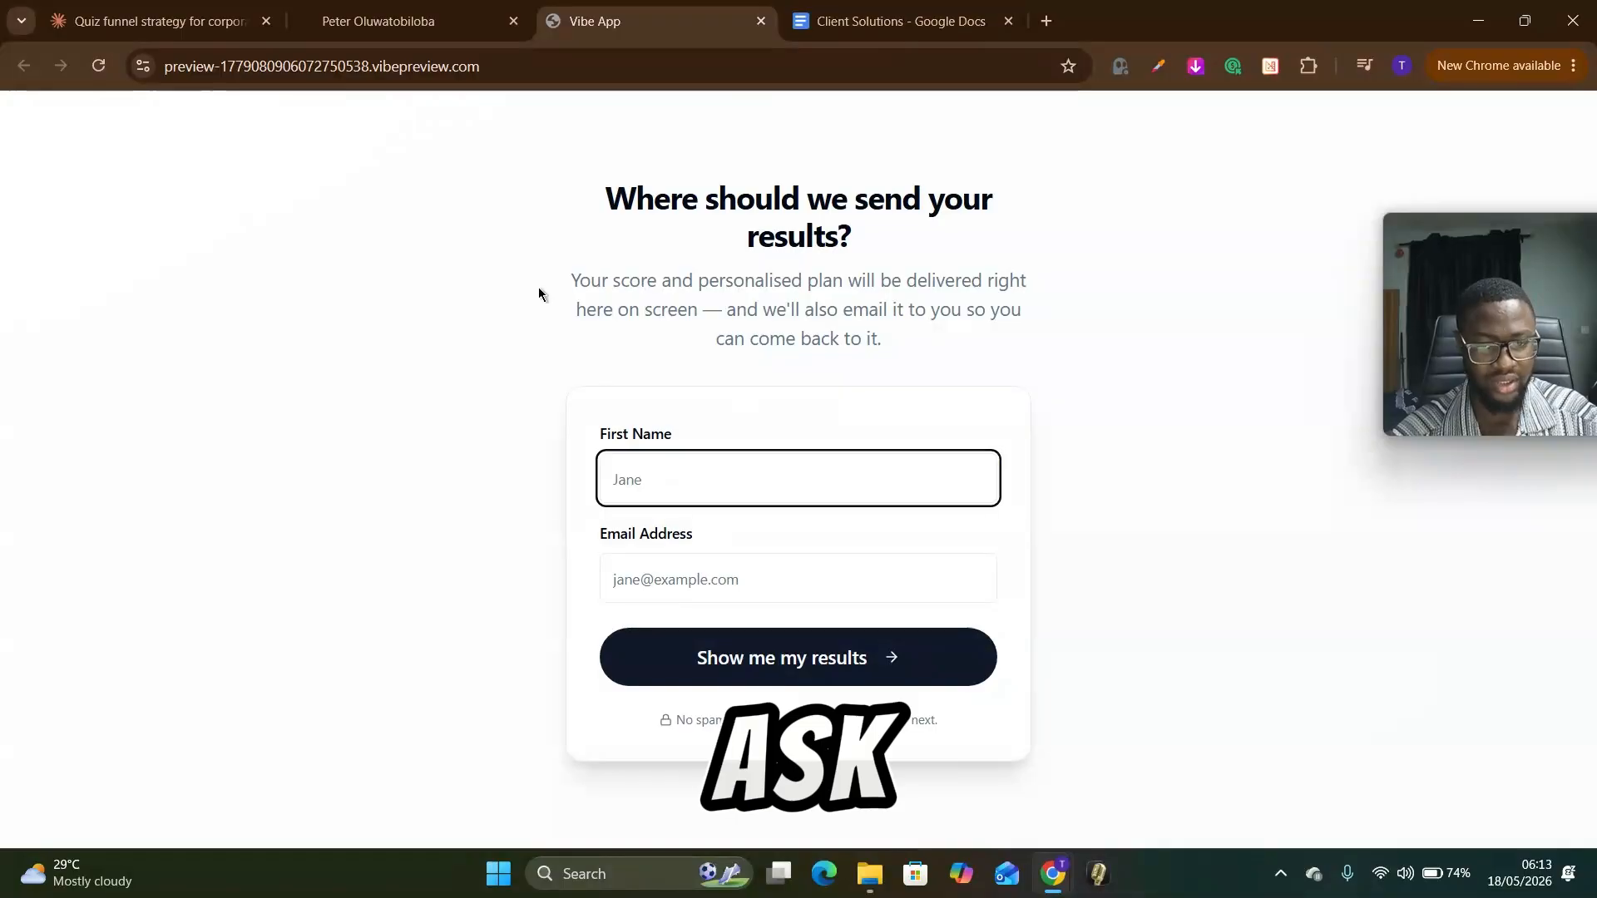
Step: Fill in the opt-in form with a sample first name and e-mail address and submit it to show the results
left_click_drag(539, 287, 671, 436)
left_click(650, 489)
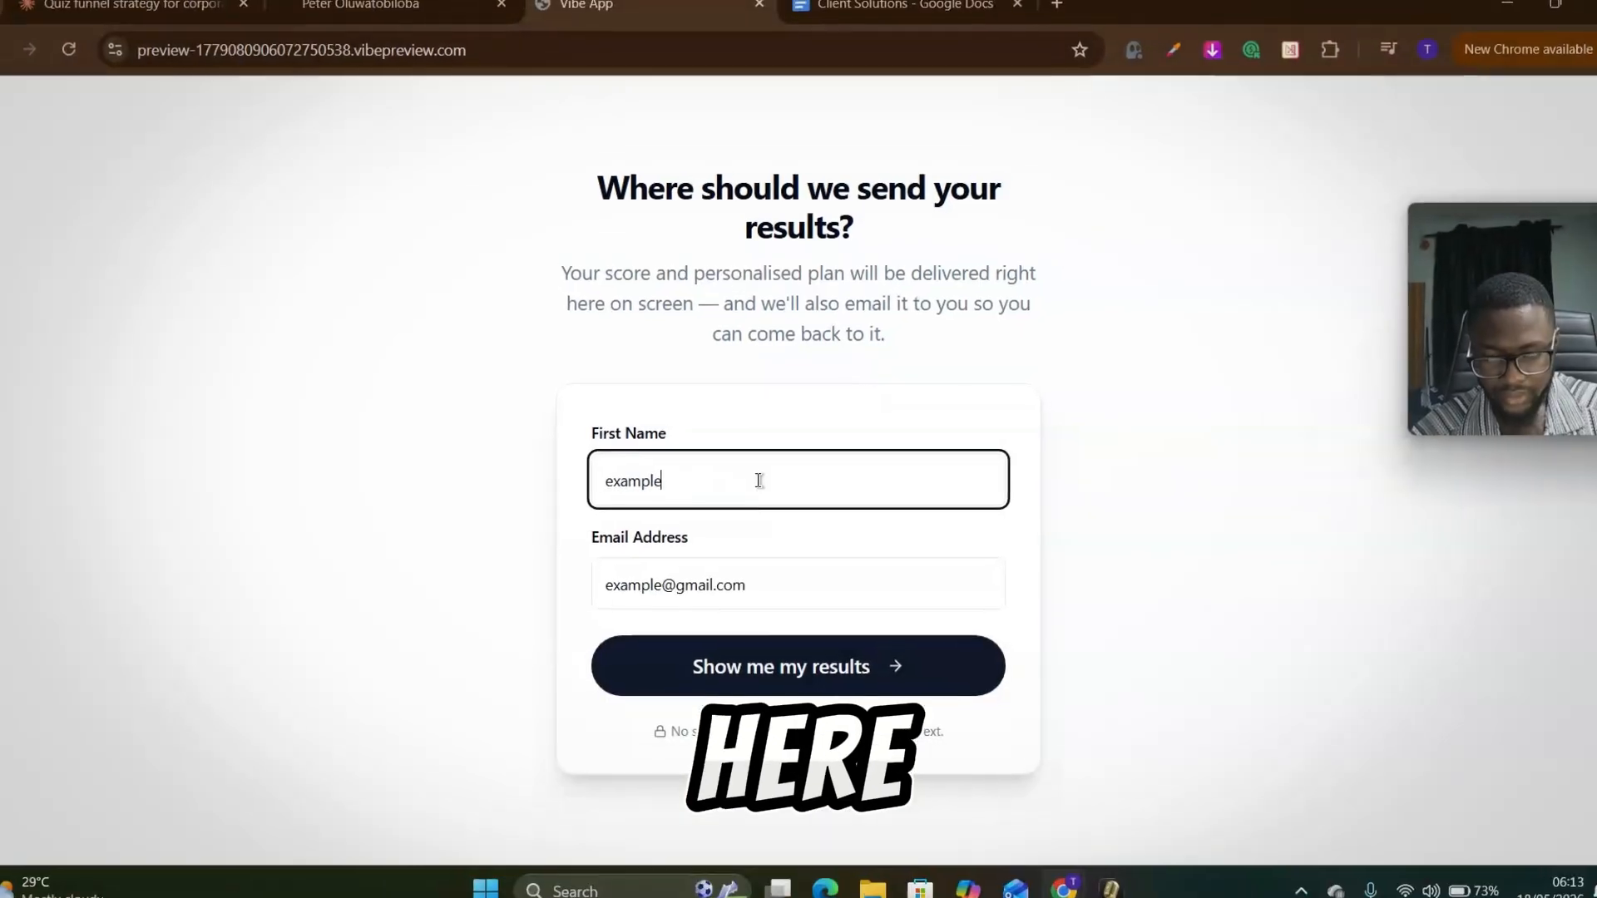
key("Return")
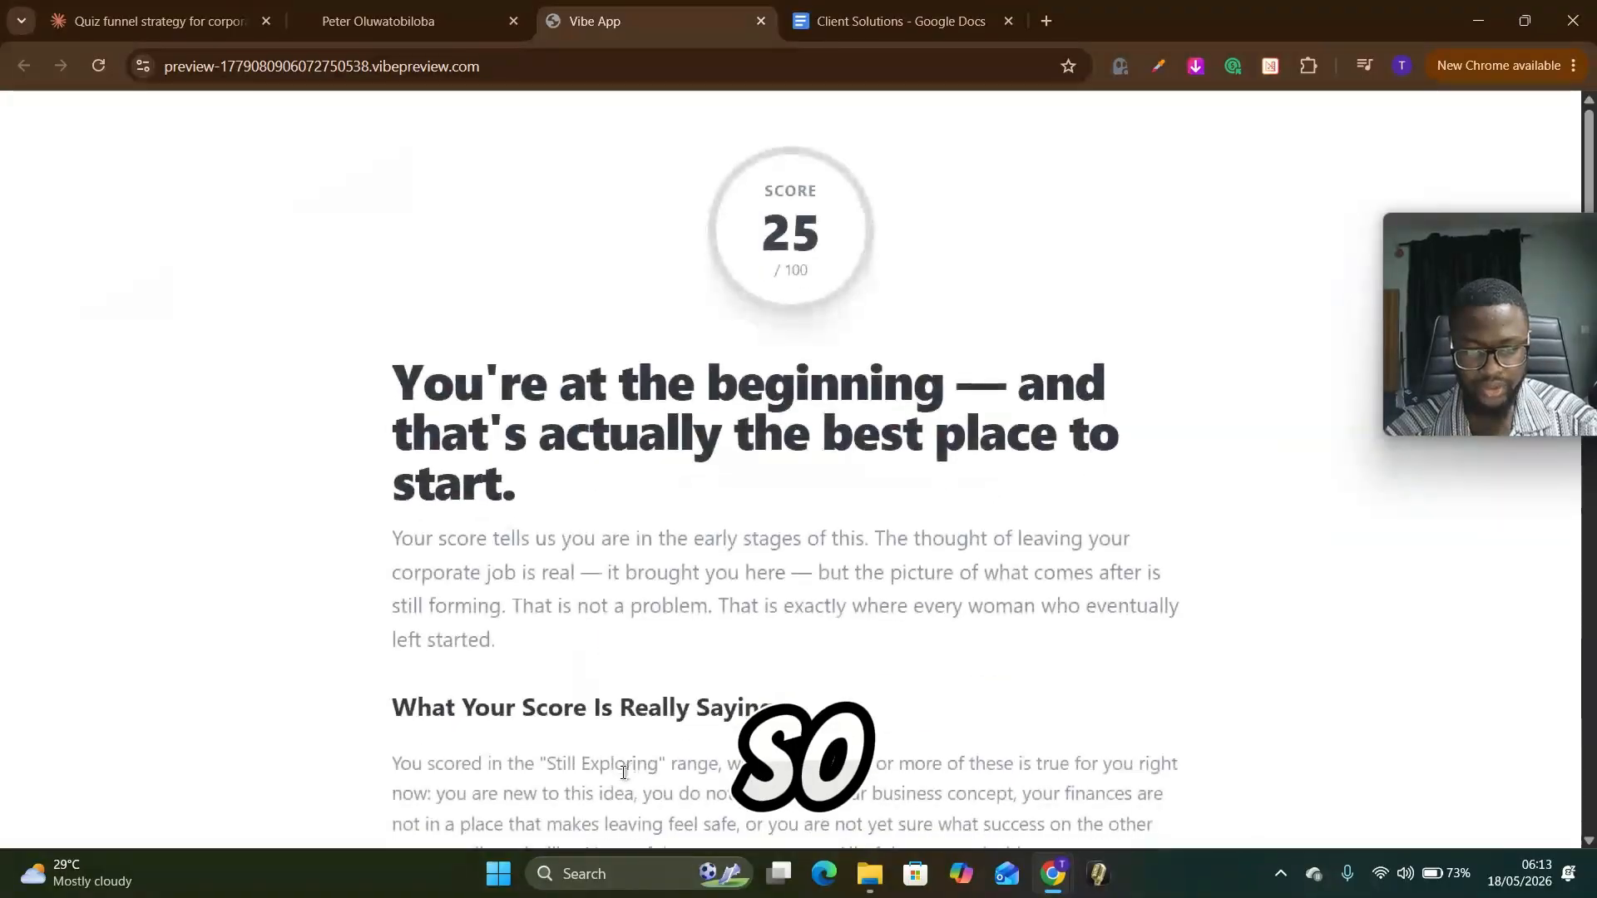
Step: Examine the quiz result page, including the score, the headline, the explanation sections and the Your Next Step block
scroll(632, 684, "down", 13)
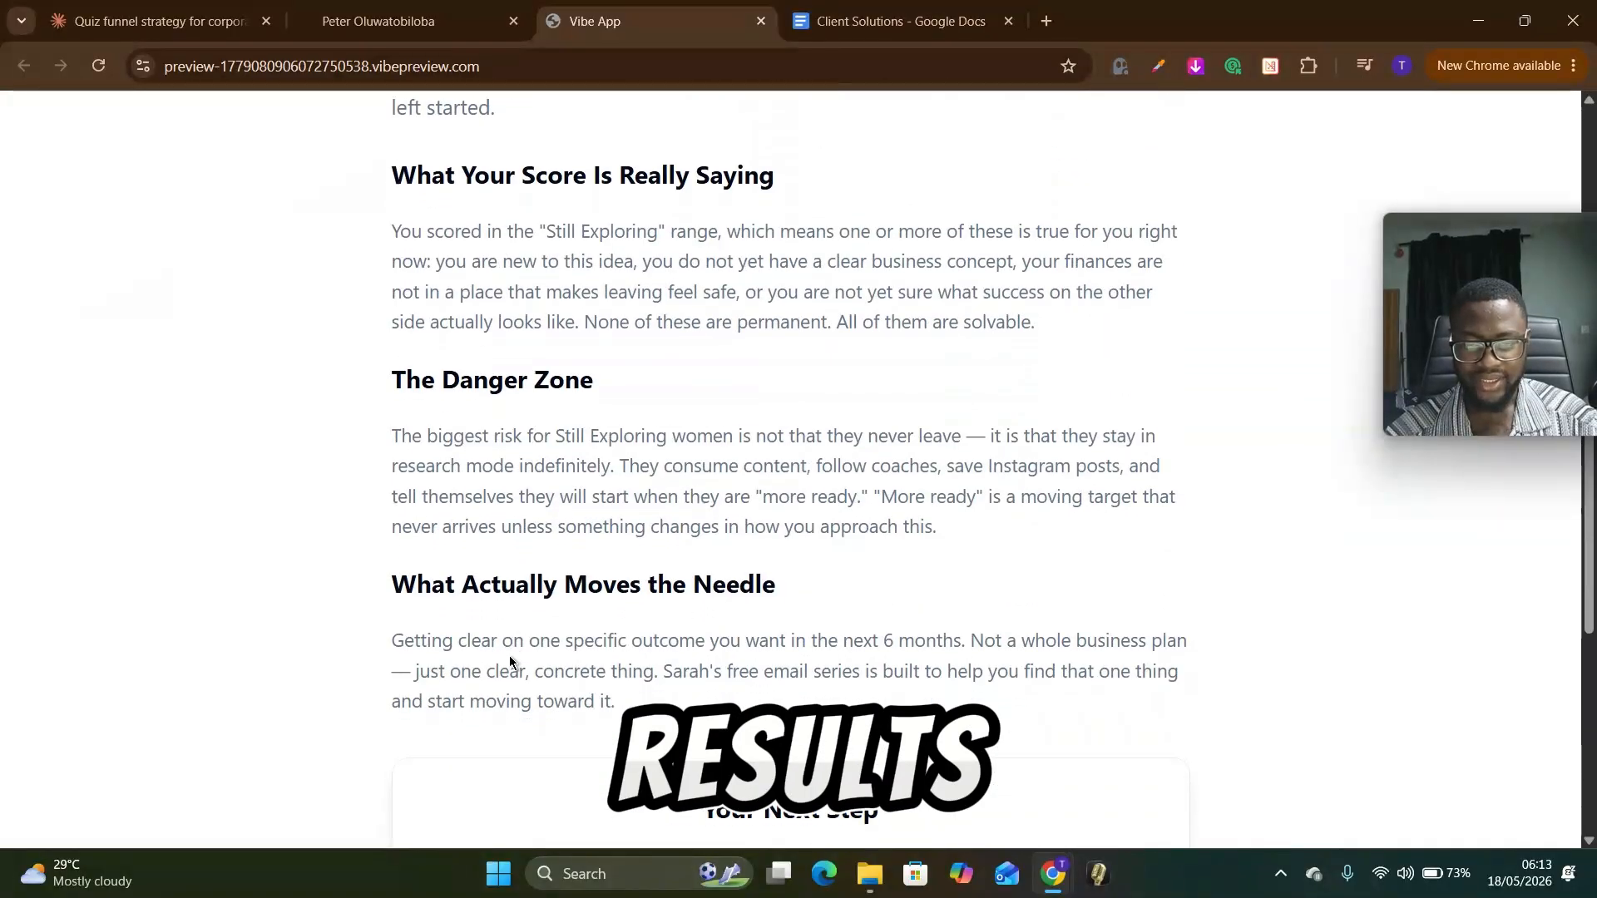
scroll(509, 656, "up", 11)
scroll(664, 568, "up", 2)
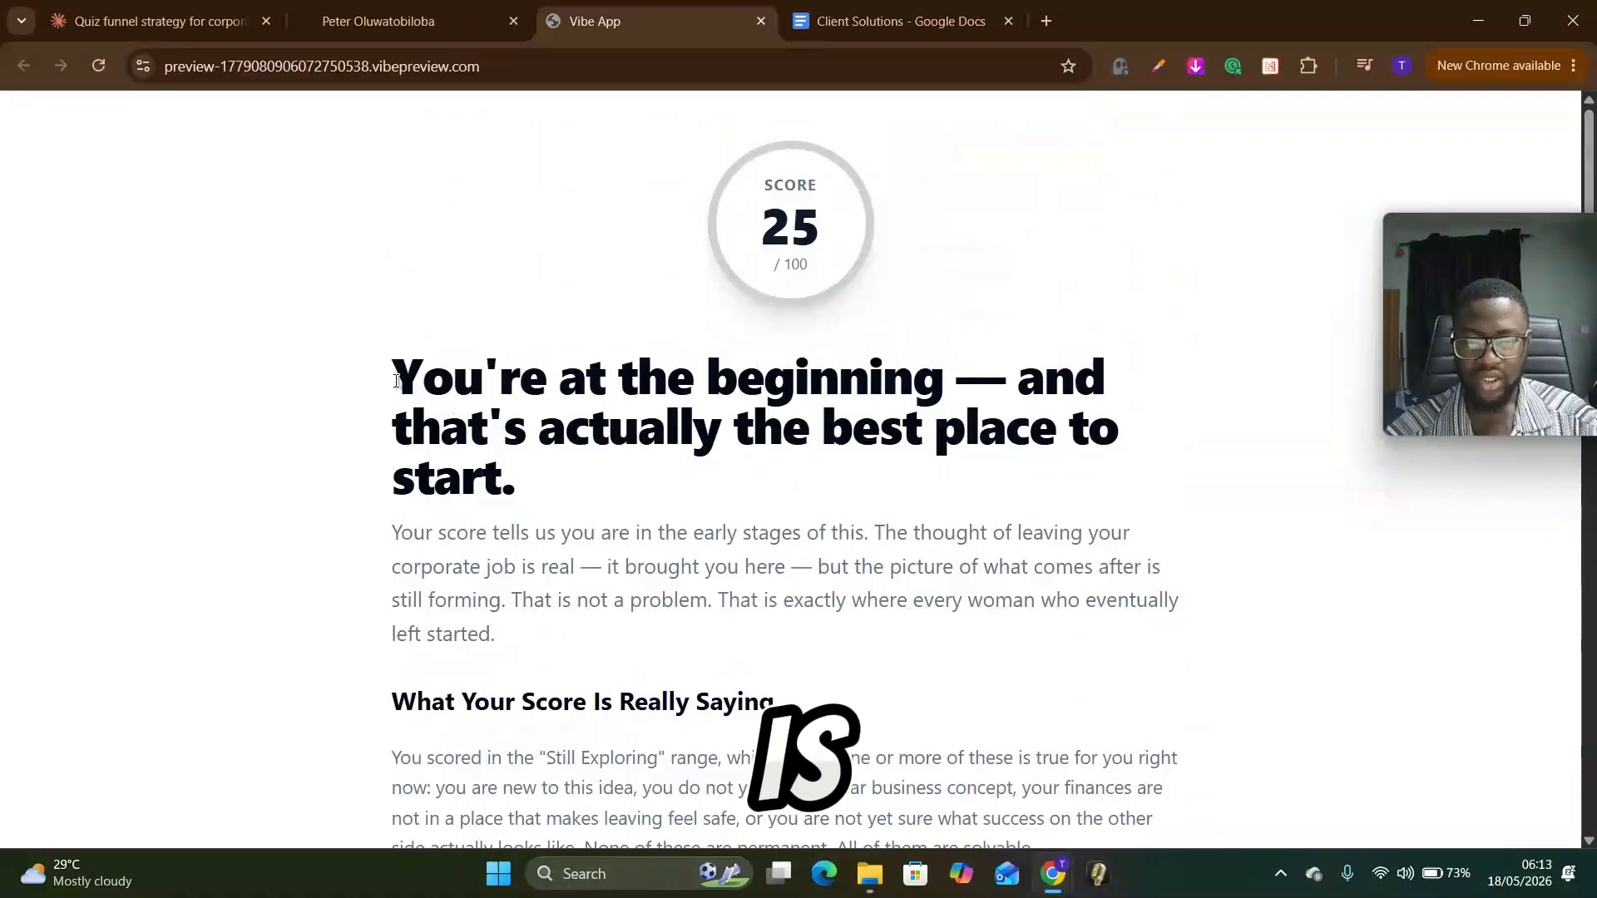
left_click_drag(397, 382, 912, 492)
scroll(573, 595, "down", 12)
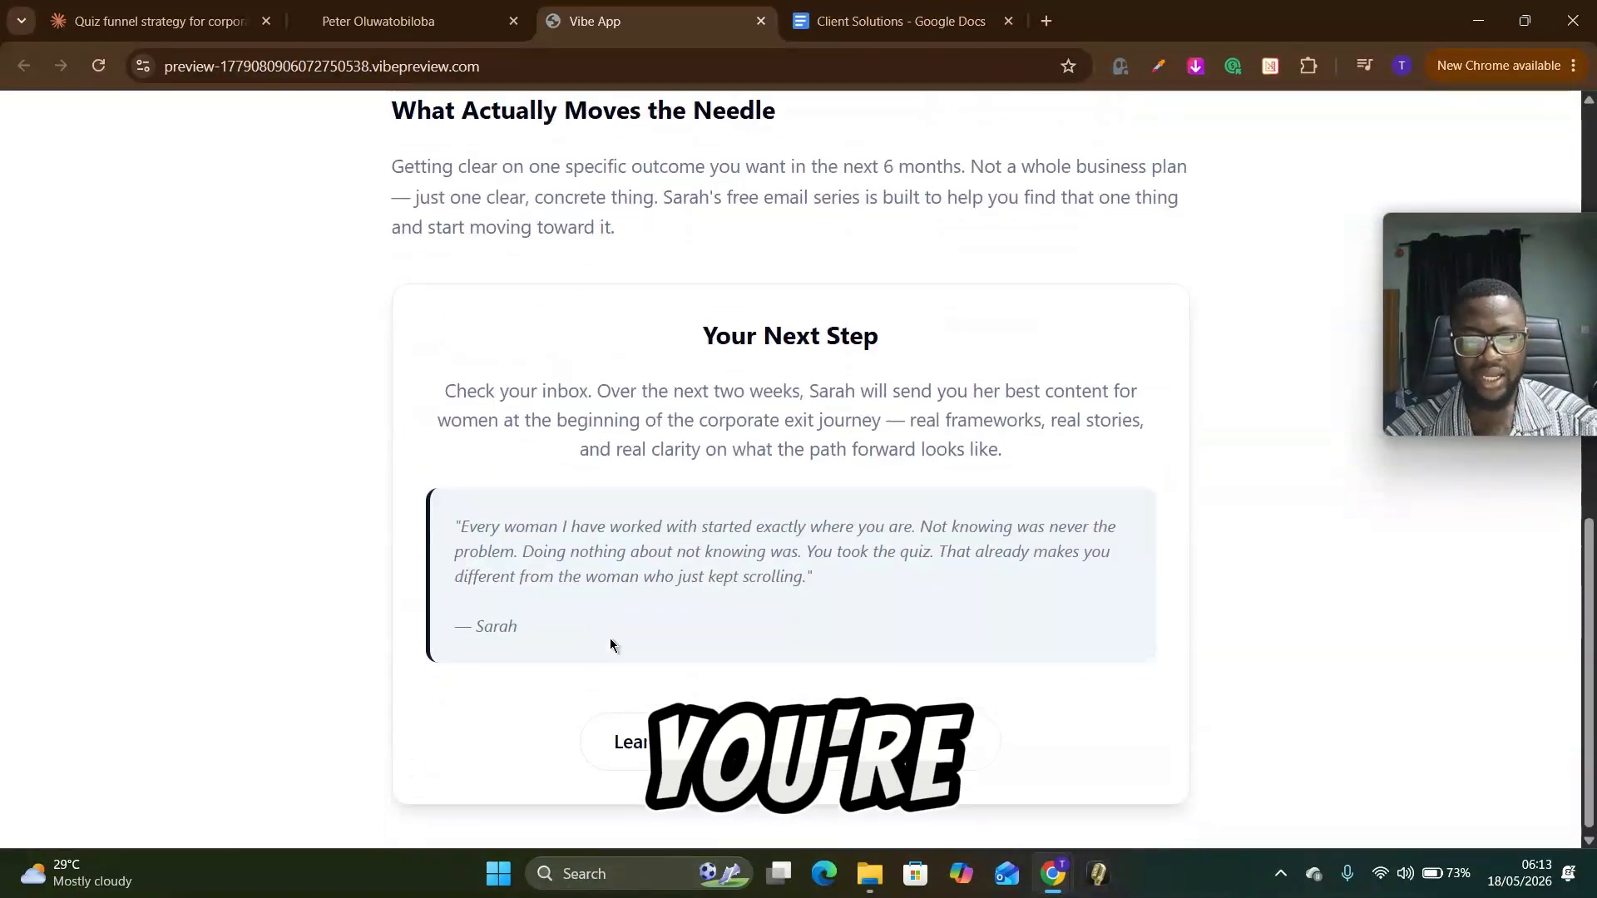
scroll(610, 645, "up", 9)
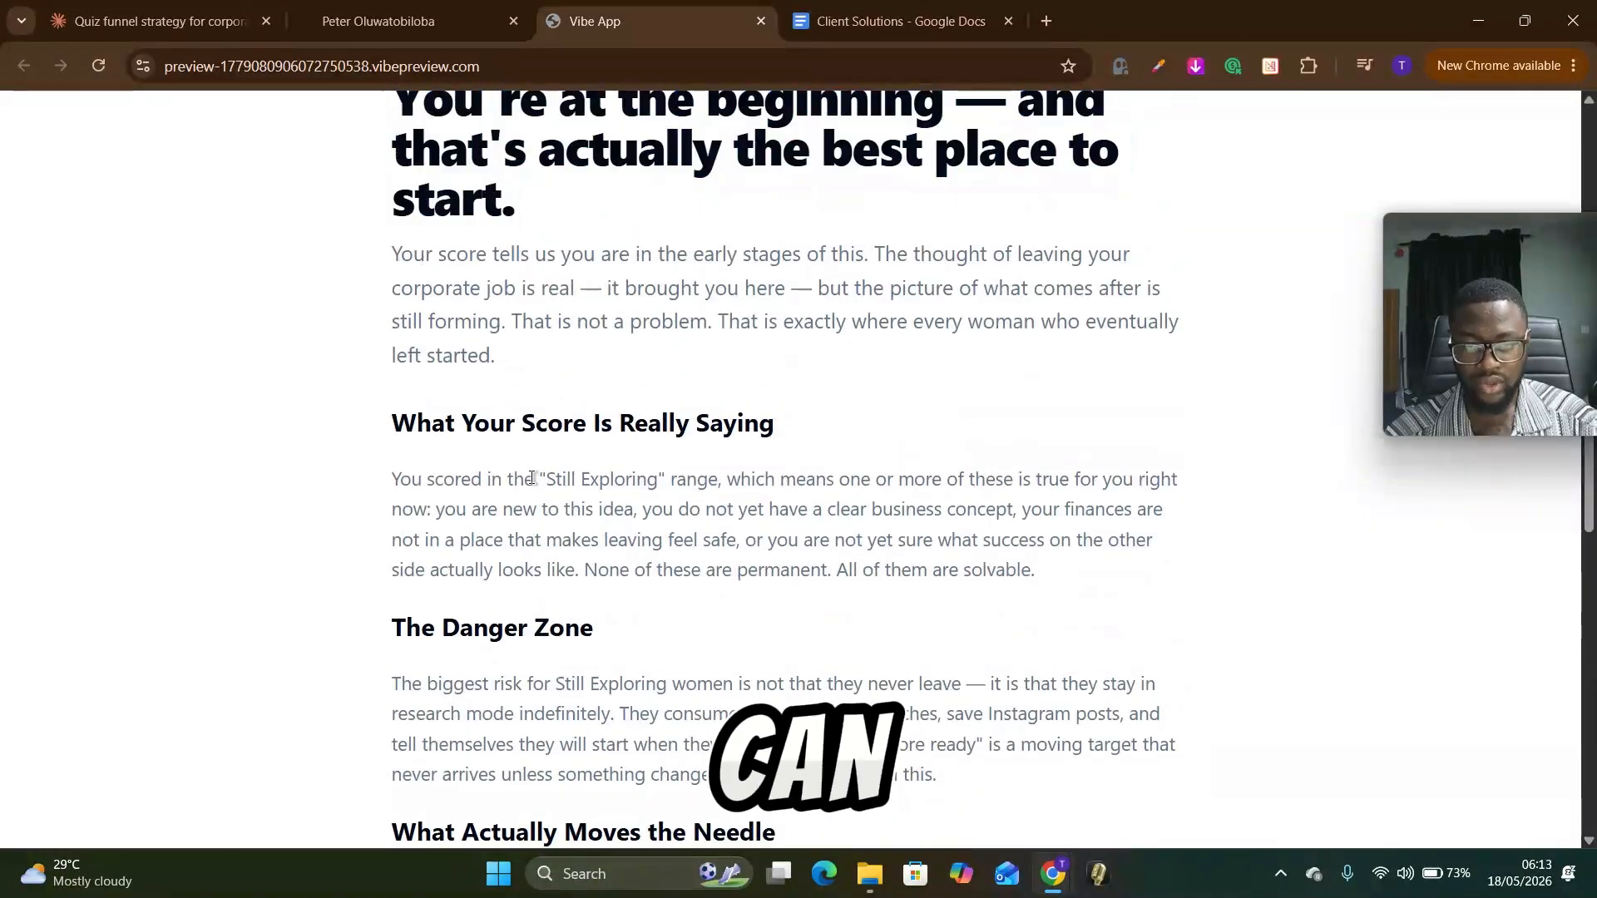
scroll(532, 479, "down", 7)
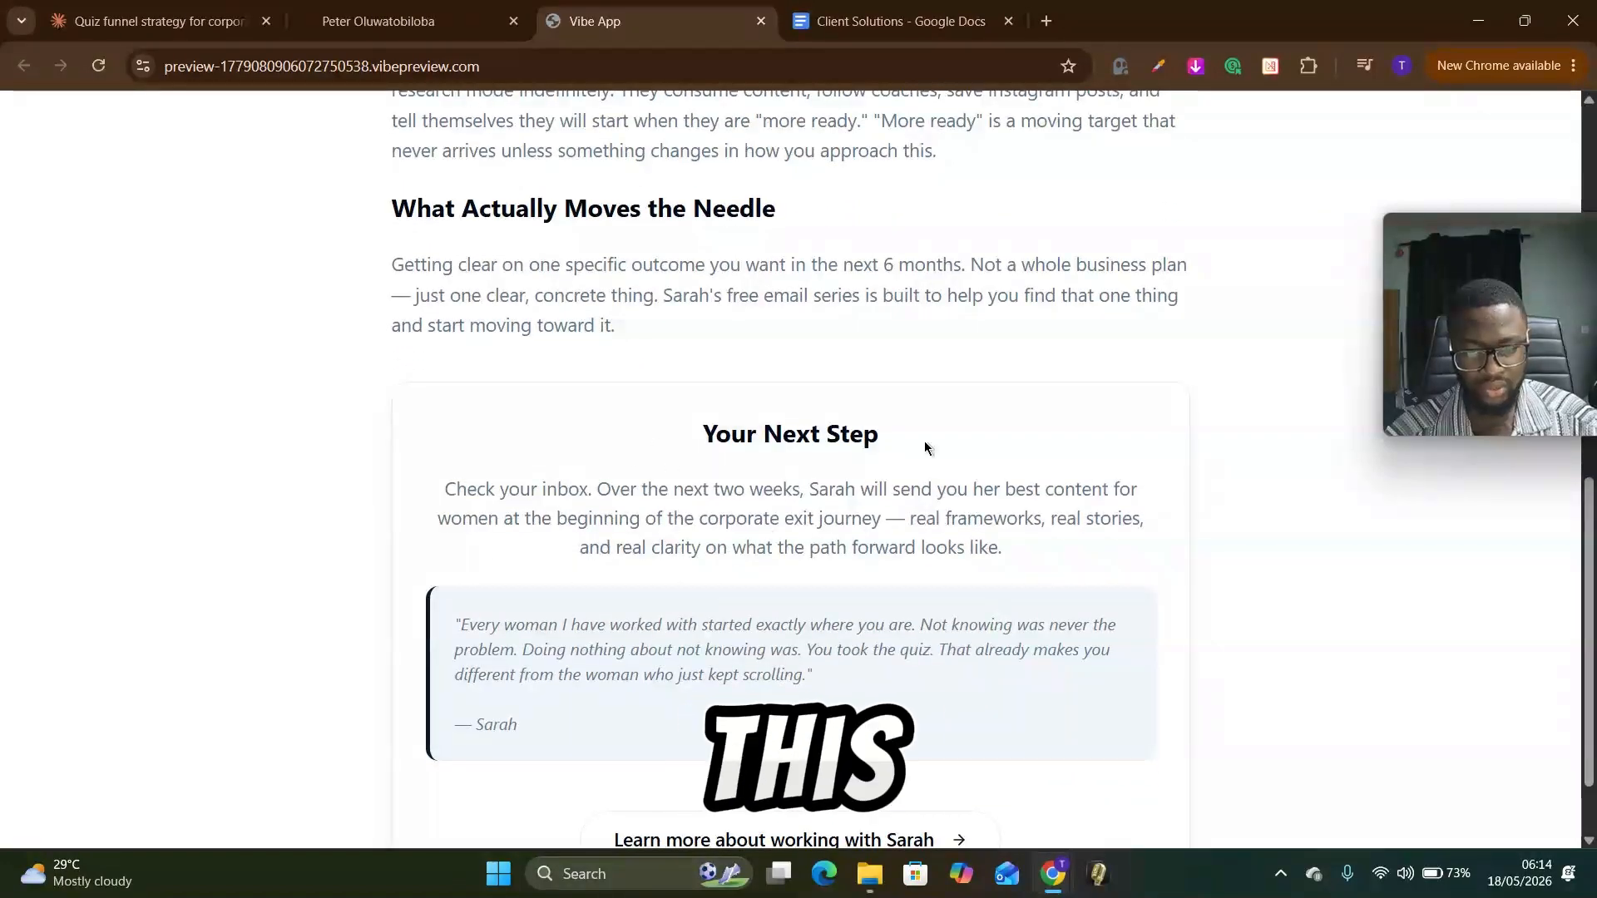
scroll(911, 461, "down", 1)
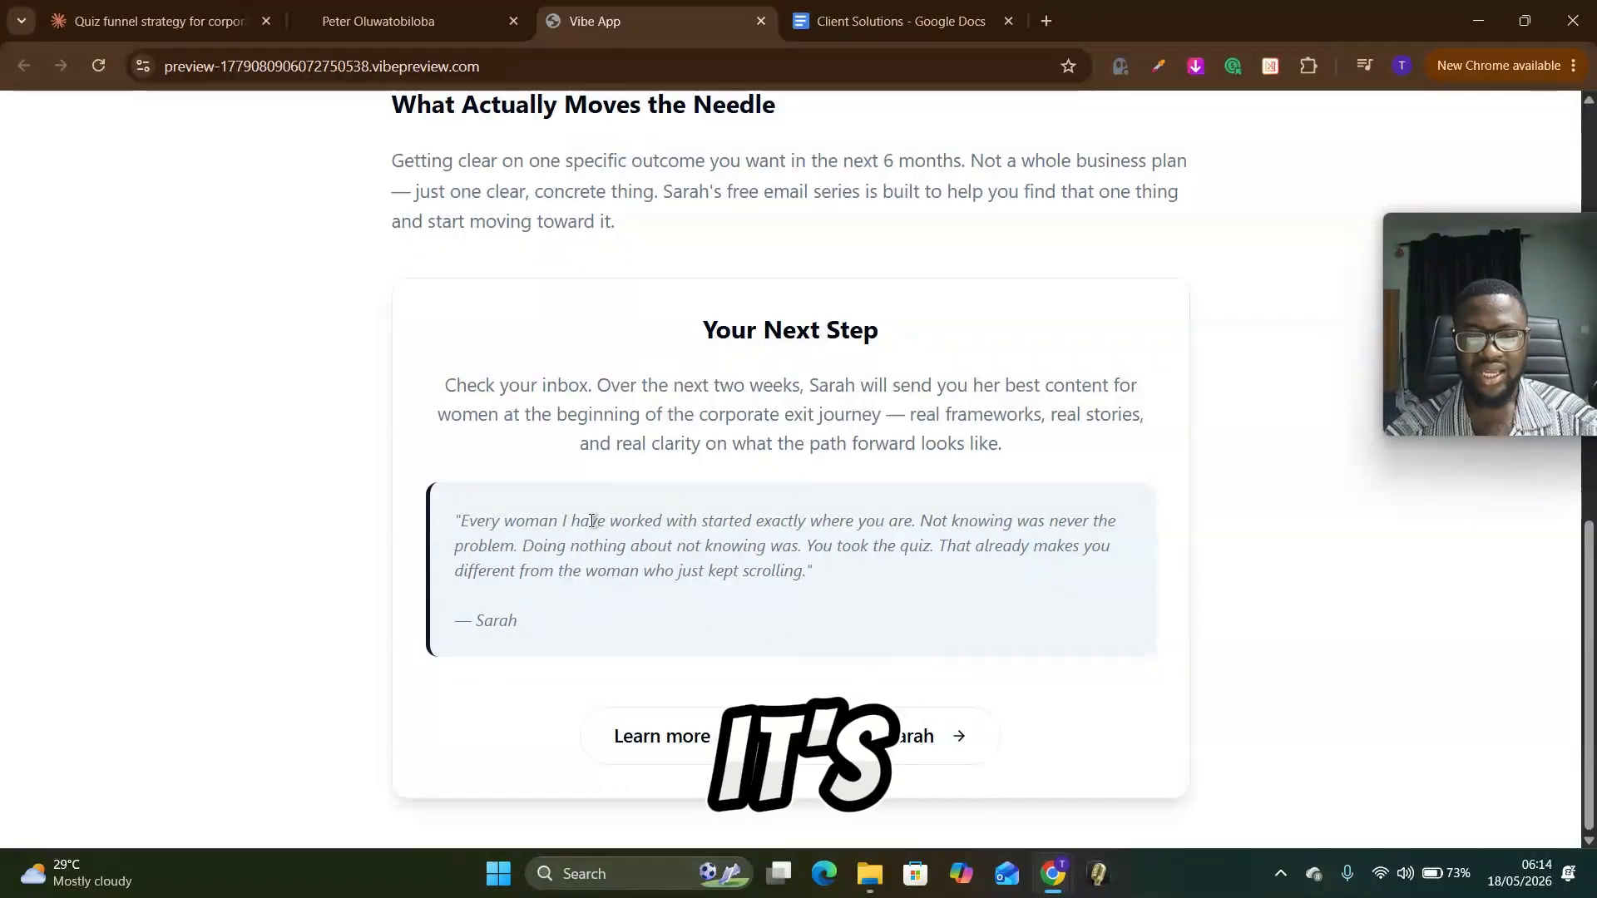
Step: Return to the Corporate Exit Quiz project and connect its forms to the CRM, checking the previewed result page meanwhile
left_click(378, 20)
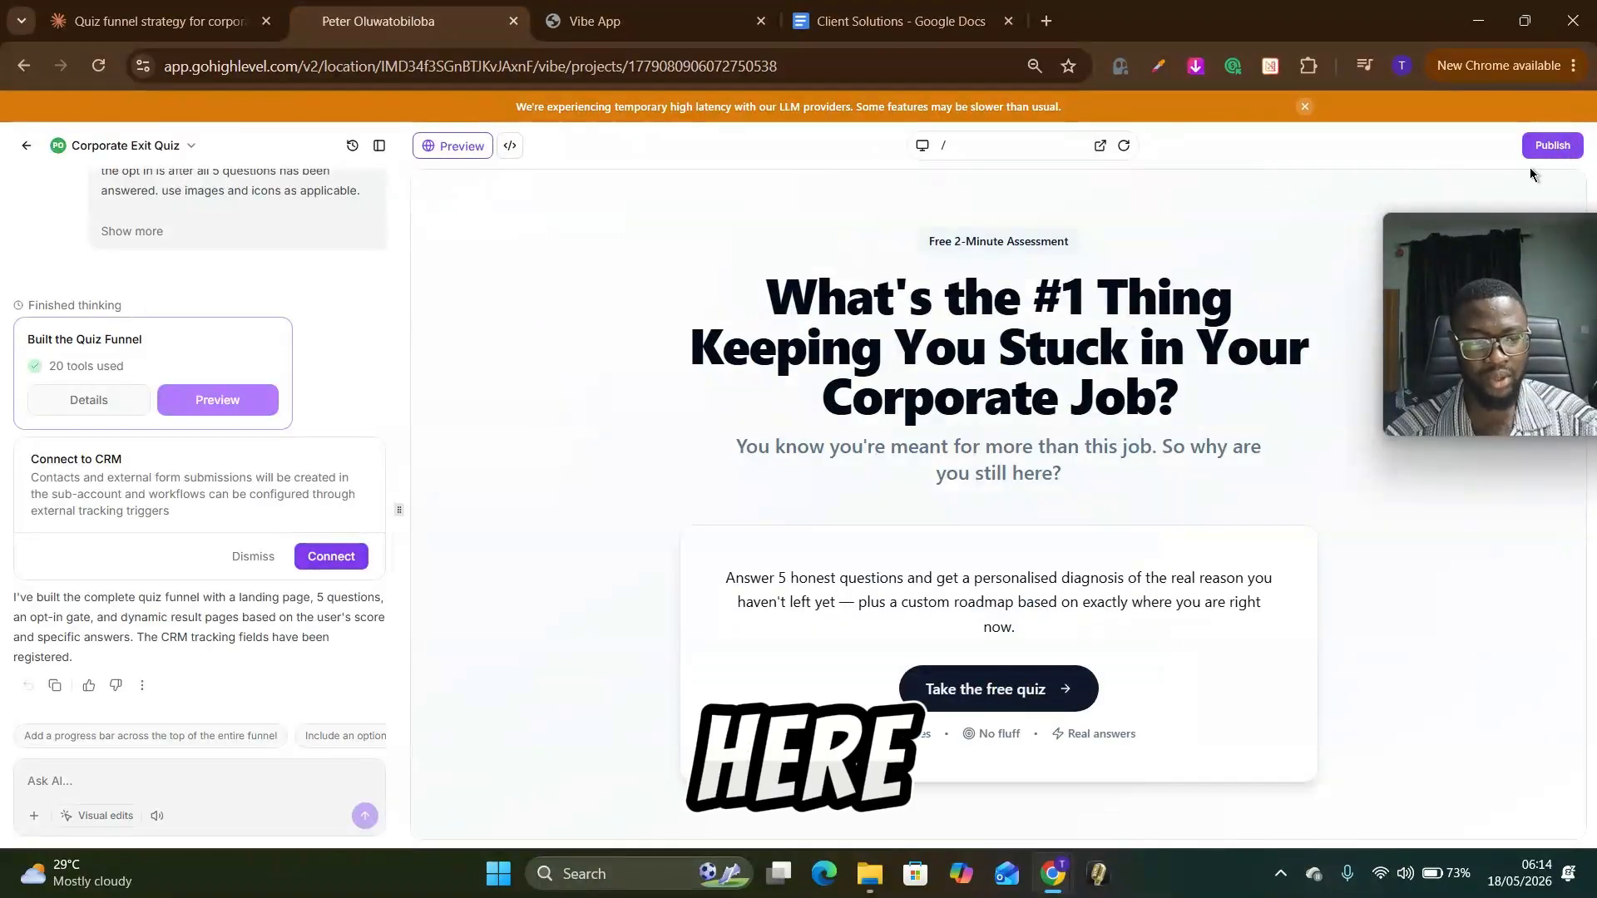
left_click(334, 557)
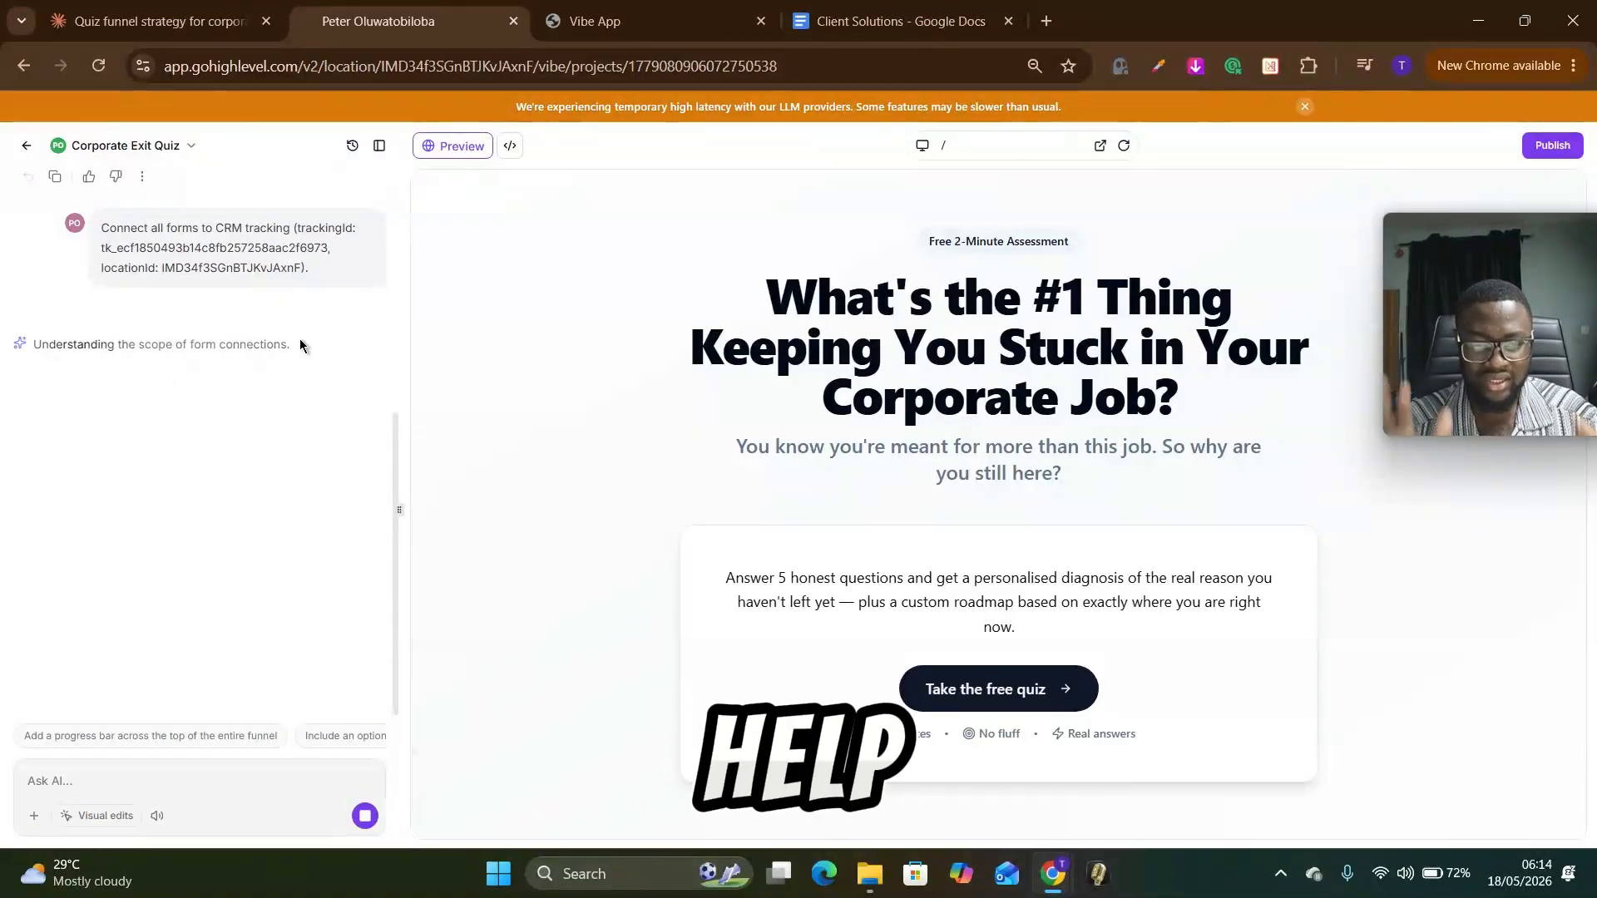
left_click(634, 7)
scroll(485, 449, "up", 15)
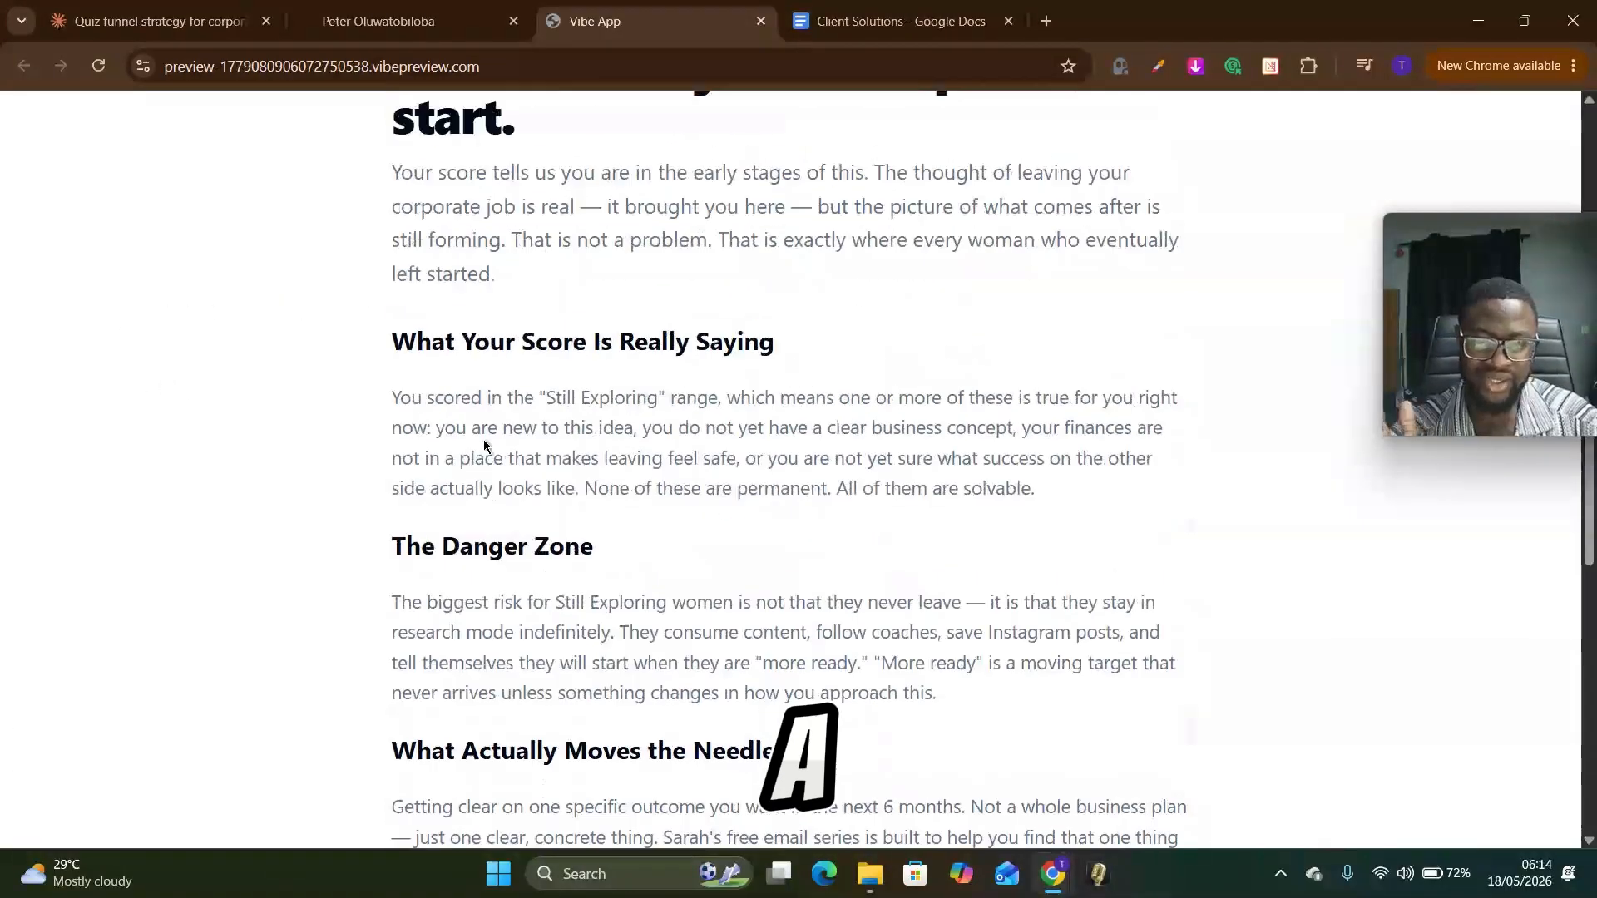
left_click(478, 6)
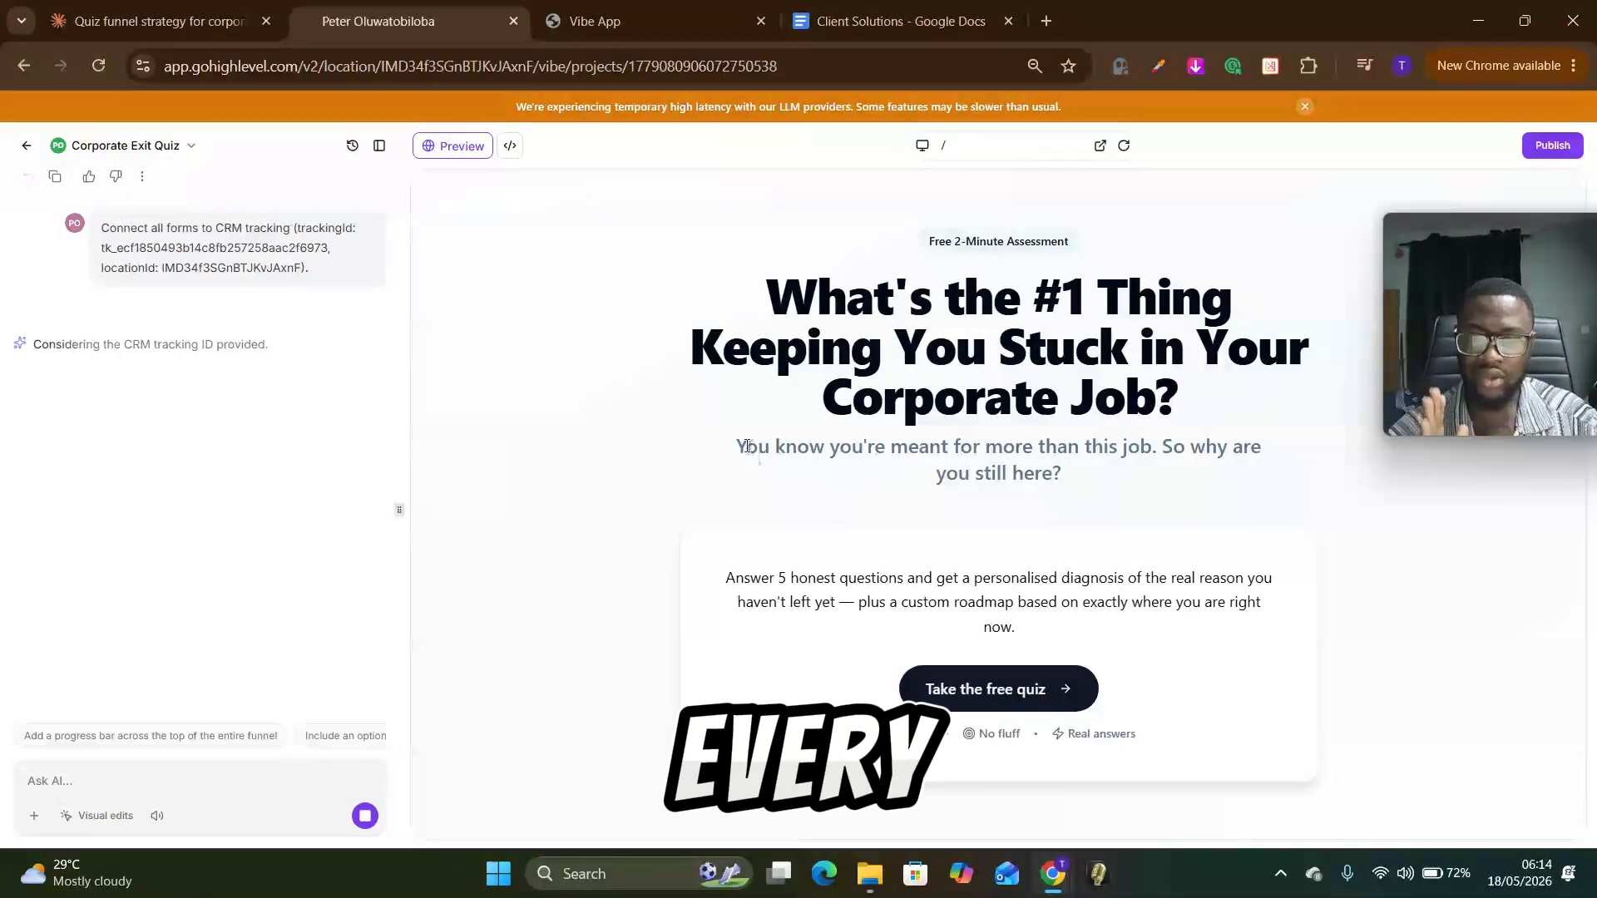
Step: Start a new request in the project's AI chat
left_click(235, 774)
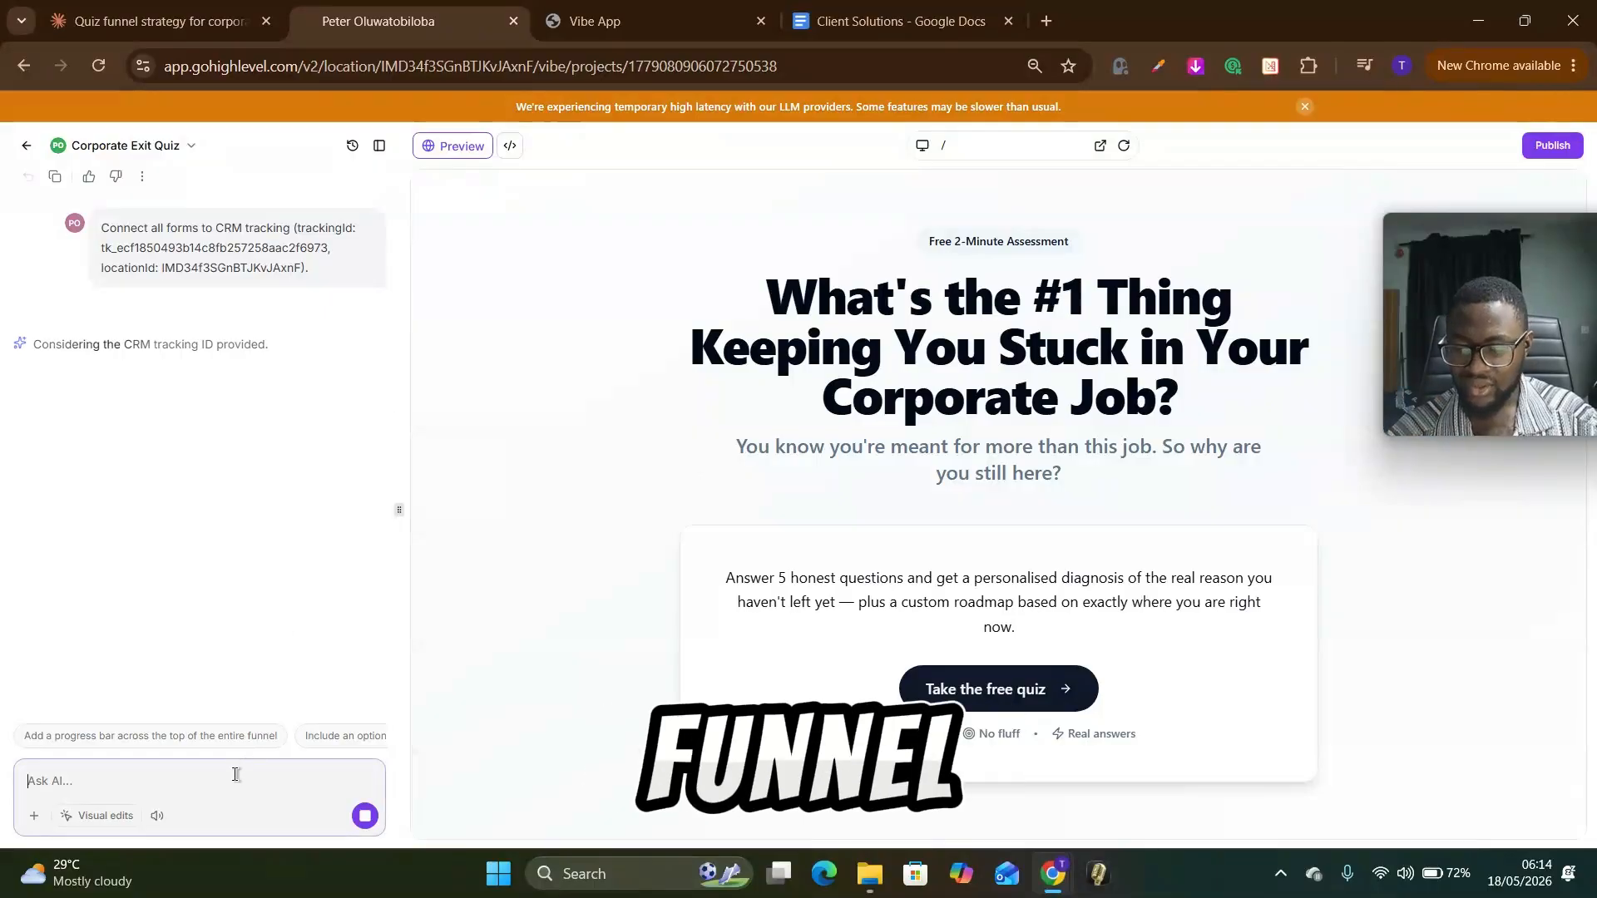